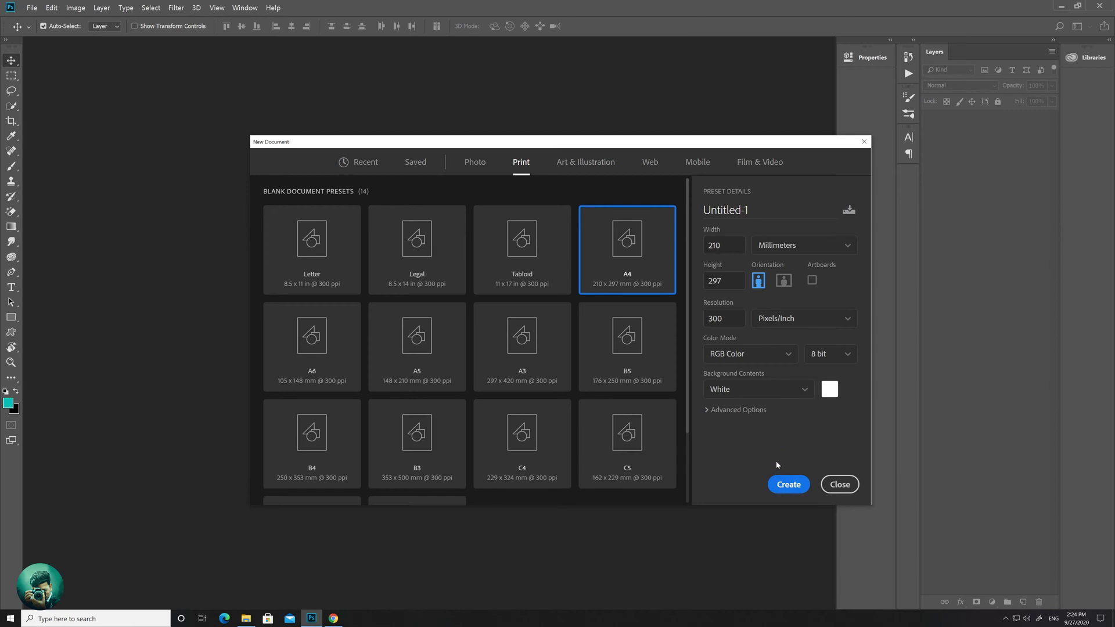
Step: Create an A4 portrait RGB document at 200 pixels/inch with a white background and unlock its background layer
{"action": "left_click_drag", "start_coordinate": [725, 319], "coordinate": [661, 317]}
{"action": "type", "text": "20"}
{"action": "left_click", "coordinate": [790, 484]}
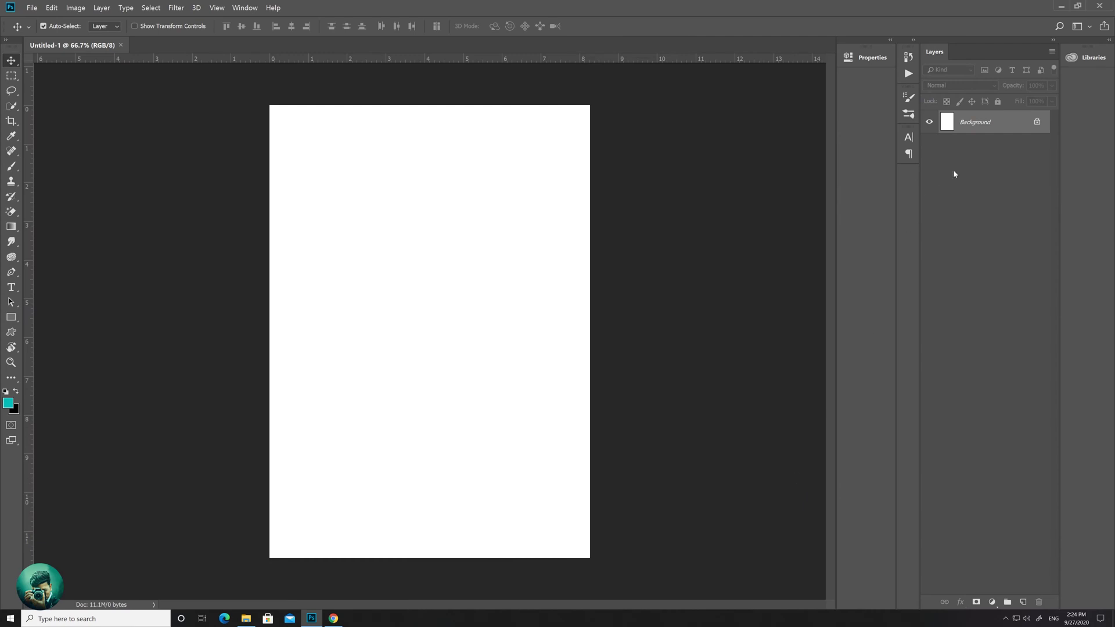
{"action": "left_click", "coordinate": [1037, 121]}
{"action": "left_click", "coordinate": [970, 222]}
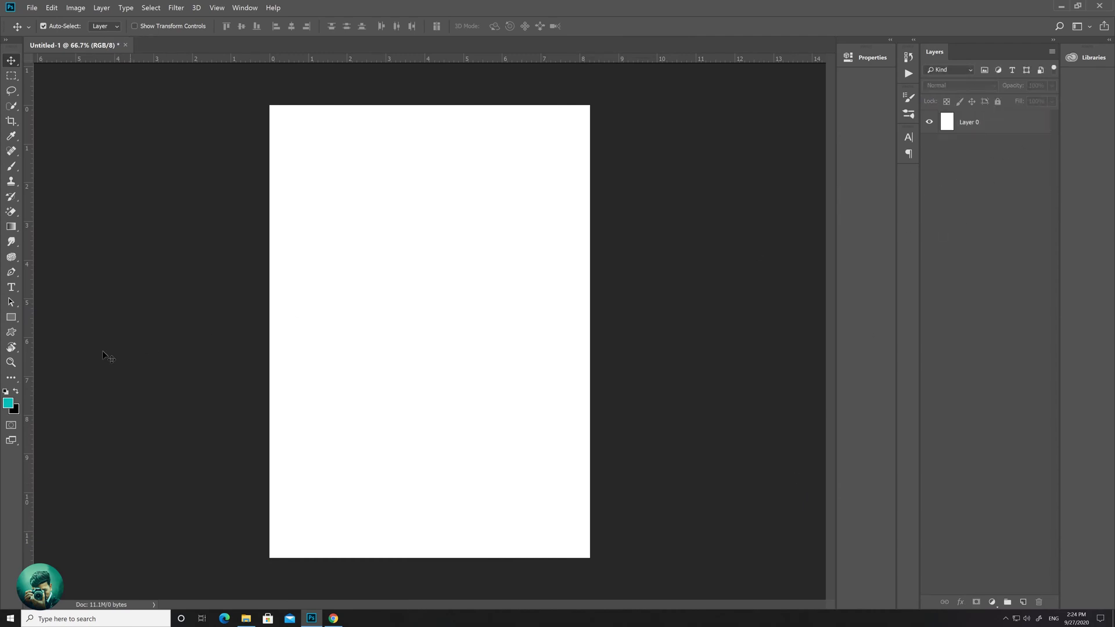
Step: Set the foreground colour to the red c70000
{"action": "left_click", "coordinate": [9, 403]}
{"action": "mouse_move", "coordinate": [803, 183]}
{"action": "left_mouse_down"}
{"action": "mouse_move", "coordinate": [808, 208]}
{"action": "mouse_move", "coordinate": [804, 66]}
{"action": "left_mouse_up"}
{"action": "left_click", "coordinate": [785, 125]}
{"action": "left_click_drag", "start_coordinate": [785, 125], "coordinate": [796, 101]}
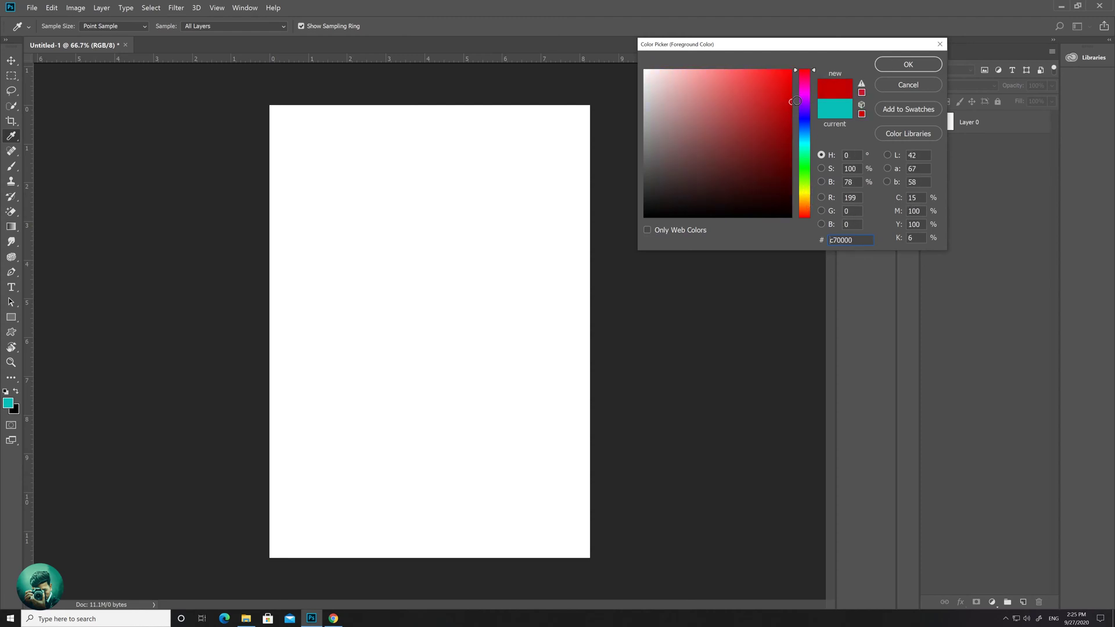
{"action": "left_click", "coordinate": [909, 64]}
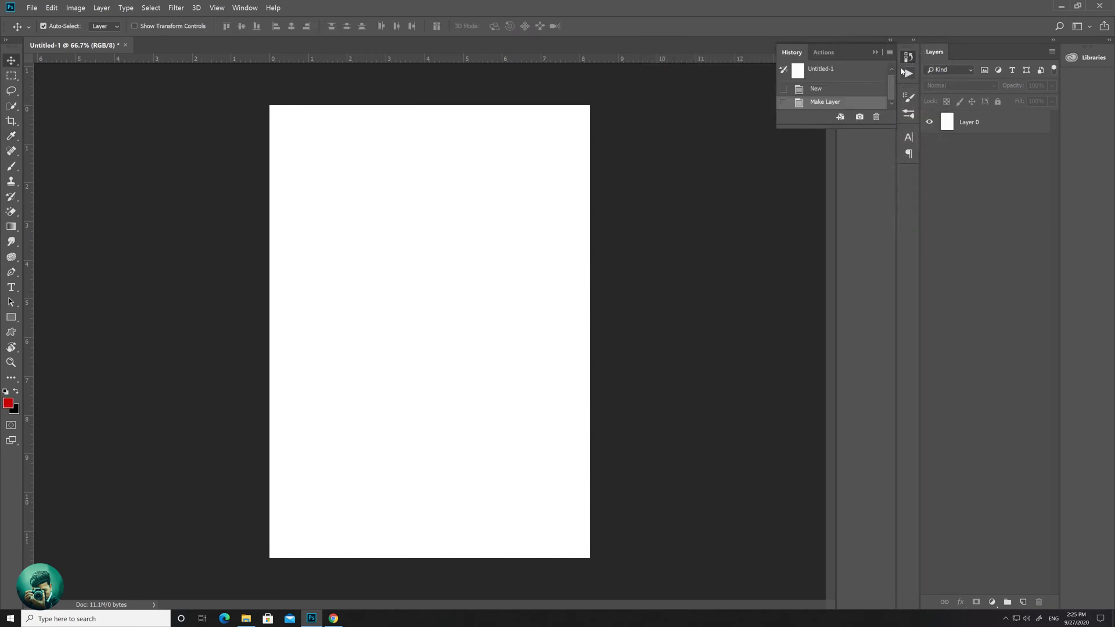
Step: Fill Layer 0 with the red foreground colour
{"action": "left_click", "coordinate": [875, 52]}
{"action": "left_click", "coordinate": [989, 127]}
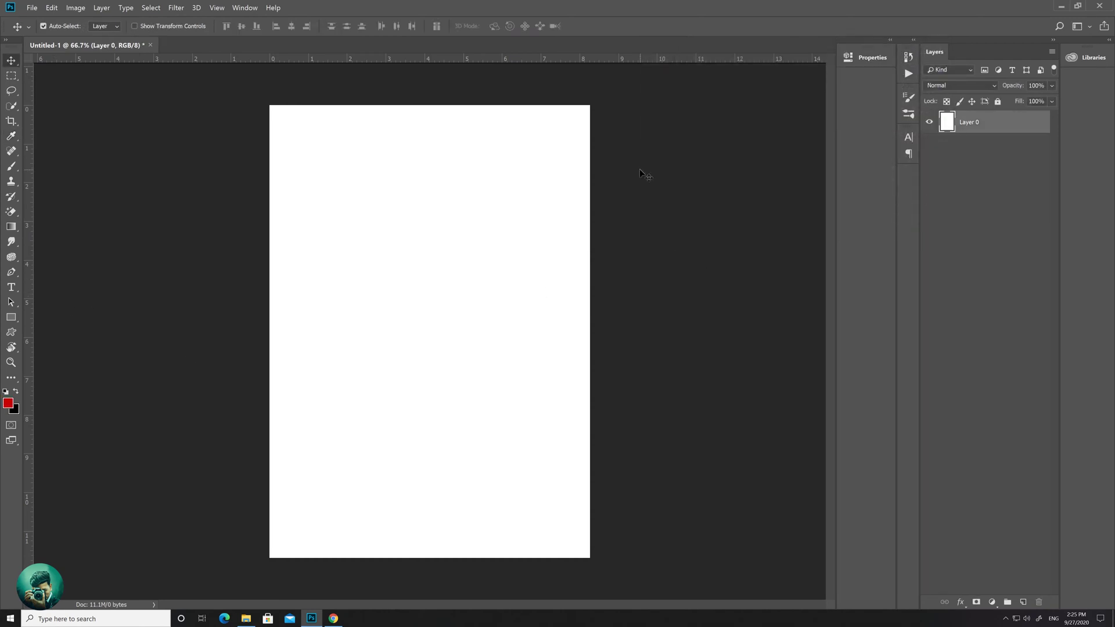
{"action": "key", "text": "ctrl+BackSpace"}
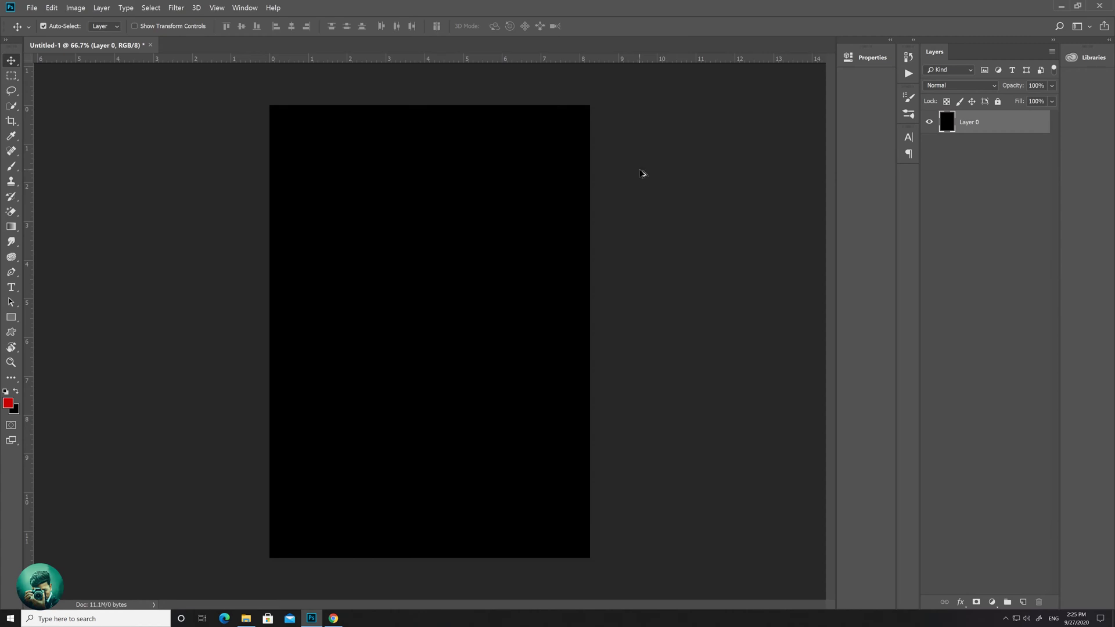
{"action": "key", "text": "alt+BackSpace"}
{"action": "left_click", "coordinate": [959, 202]}
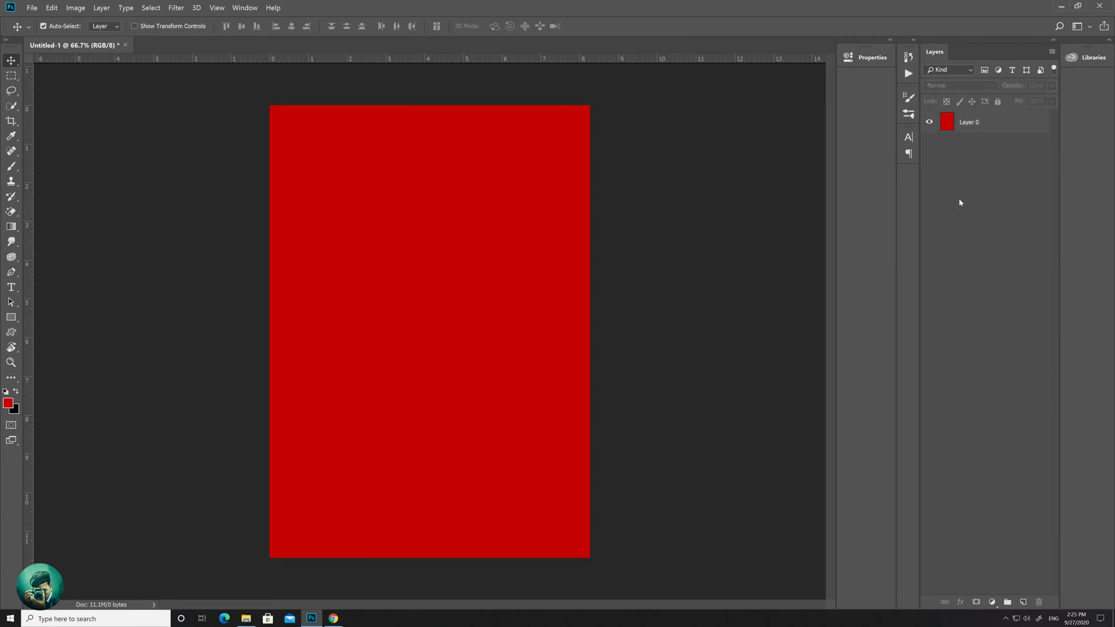
Step: Place the abstract-black-grunge-texture-scaled image above the red layer and stretch it to cover the whole page
{"action": "left_click", "coordinate": [246, 618]}
{"action": "left_click_drag", "start_coordinate": [98, 101], "coordinate": [417, 447]}
{"action": "left_click_drag", "start_coordinate": [548, 446], "coordinate": [562, 223]}
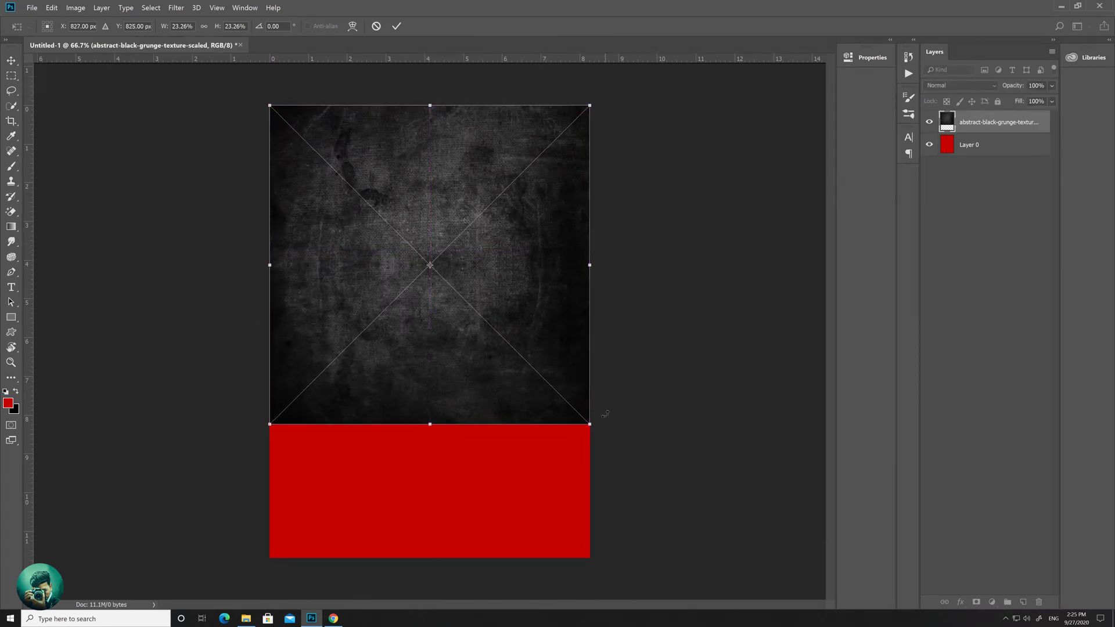
{"action": "left_click_drag", "start_coordinate": [433, 429], "coordinate": [482, 557]}
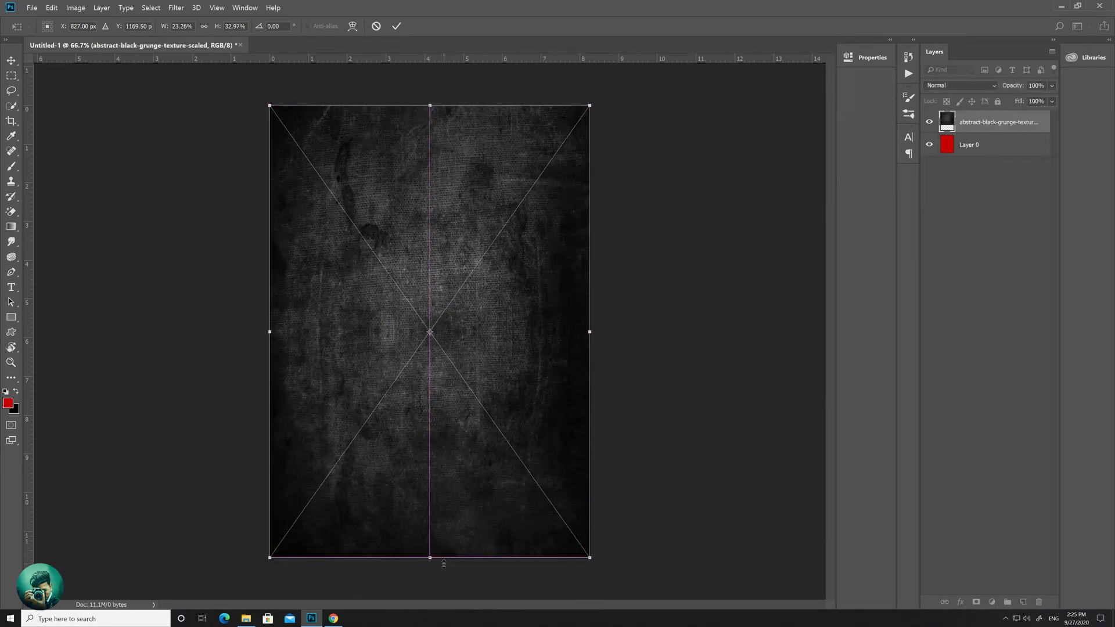
{"action": "key", "text": "Return"}
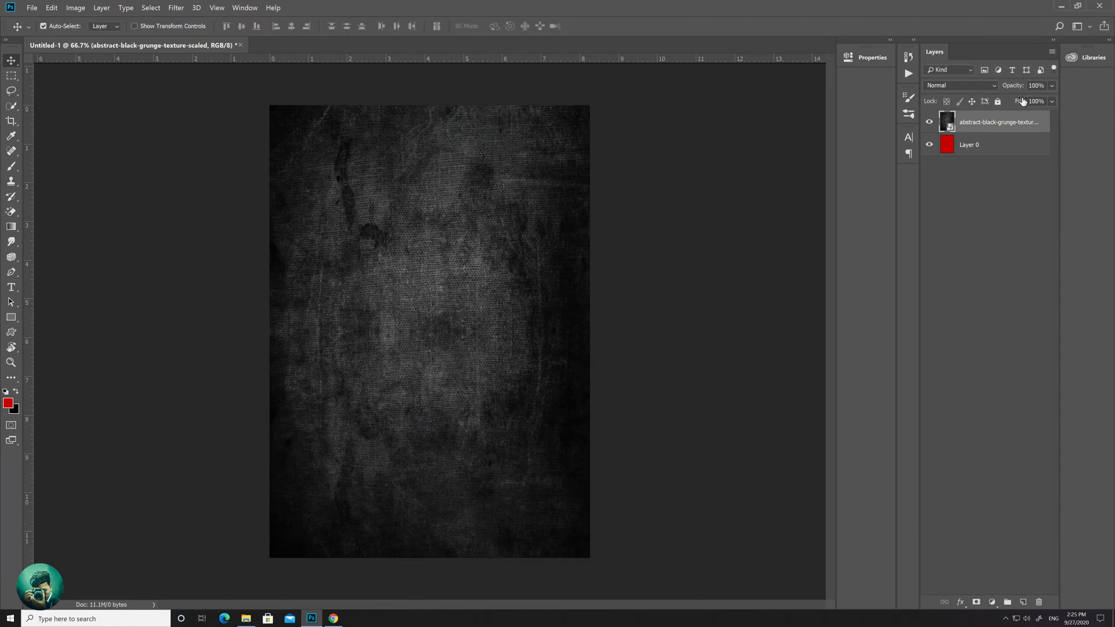
Step: Try out the blend modes on the grunge texture layer and settle on Pin Light
{"action": "left_click", "coordinate": [963, 86]}
{"action": "left_click", "coordinate": [967, 104]}
{"action": "key", "text": "Down"}
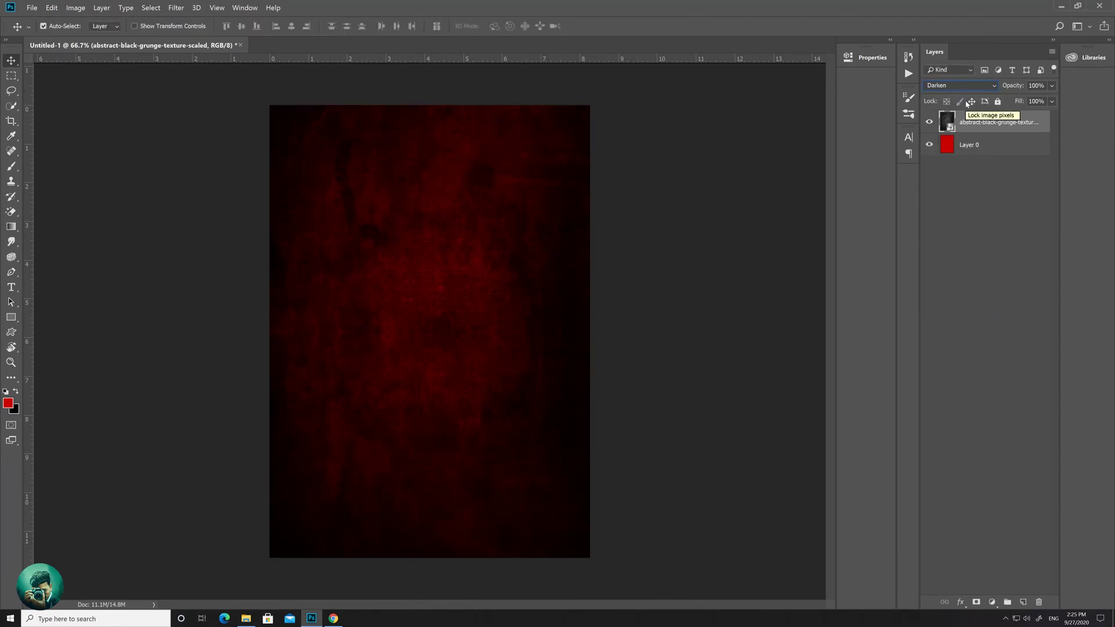
{"action": "key", "text": "Down"}
{"action": "key", "text": "Down"}
{"action": "key", "text": "Down"}
{"action": "key", "text": "Down"}
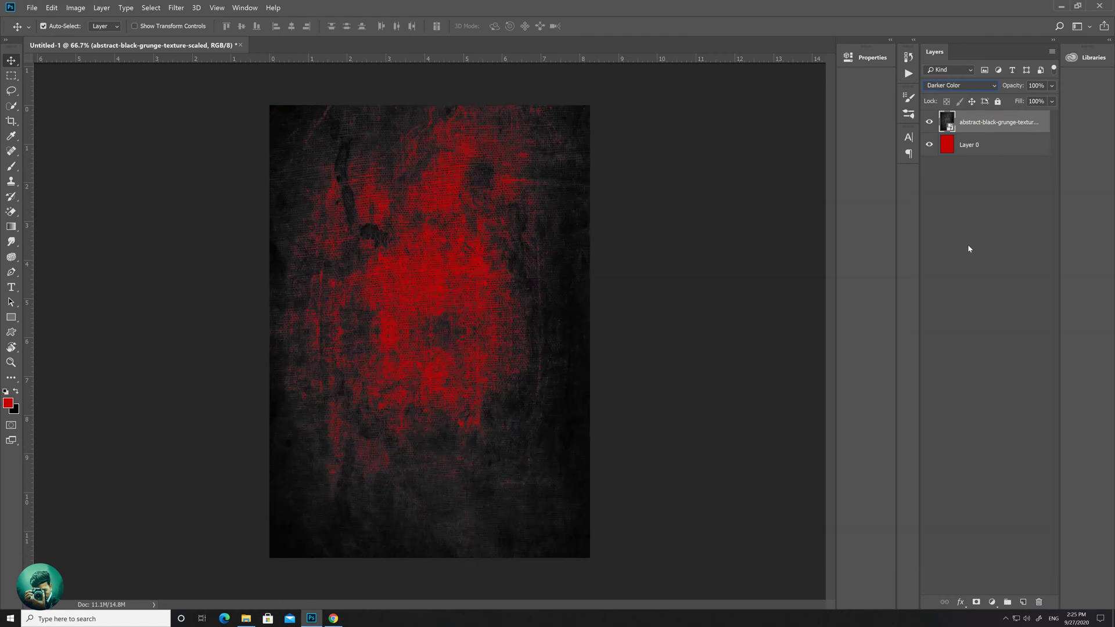
{"action": "key", "text": "Down"}
{"action": "key", "text": "Down"}
{"action": "key", "text": "Down"}
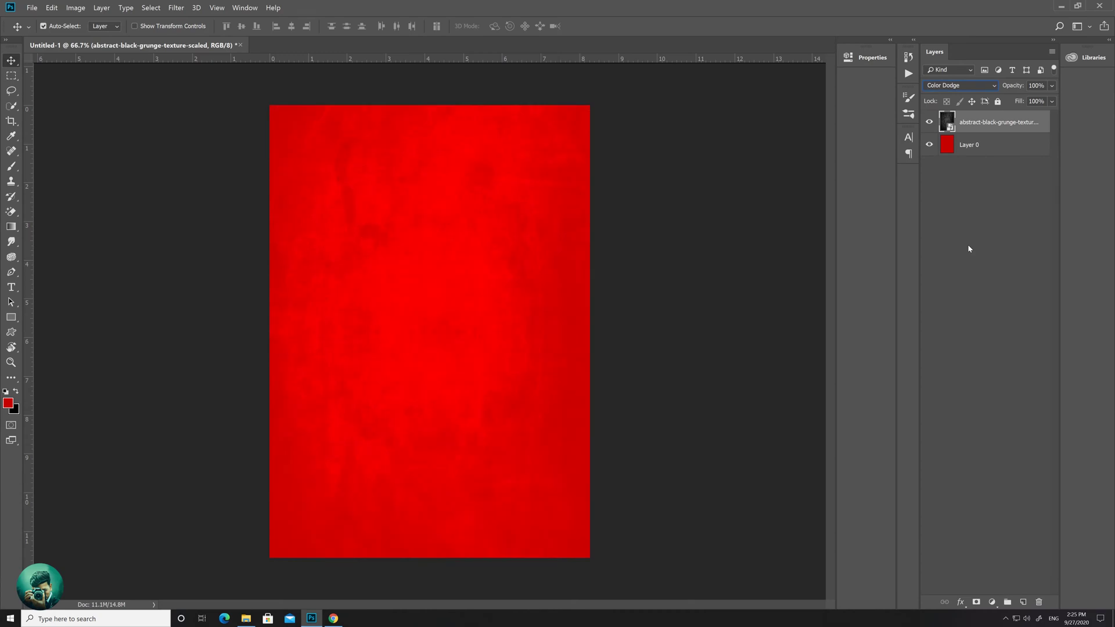
{"action": "key", "text": "Down"}
{"action": "key", "text": "Down"}
{"action": "key", "text": "Down"}
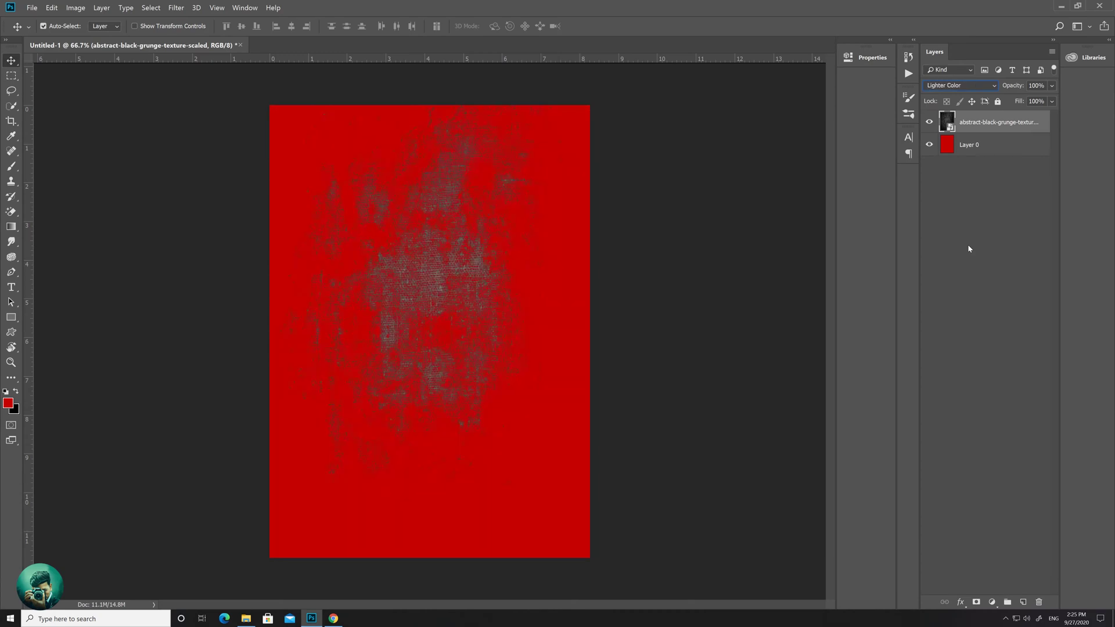
{"action": "key", "text": "Down"}
{"action": "key", "text": "Down"}
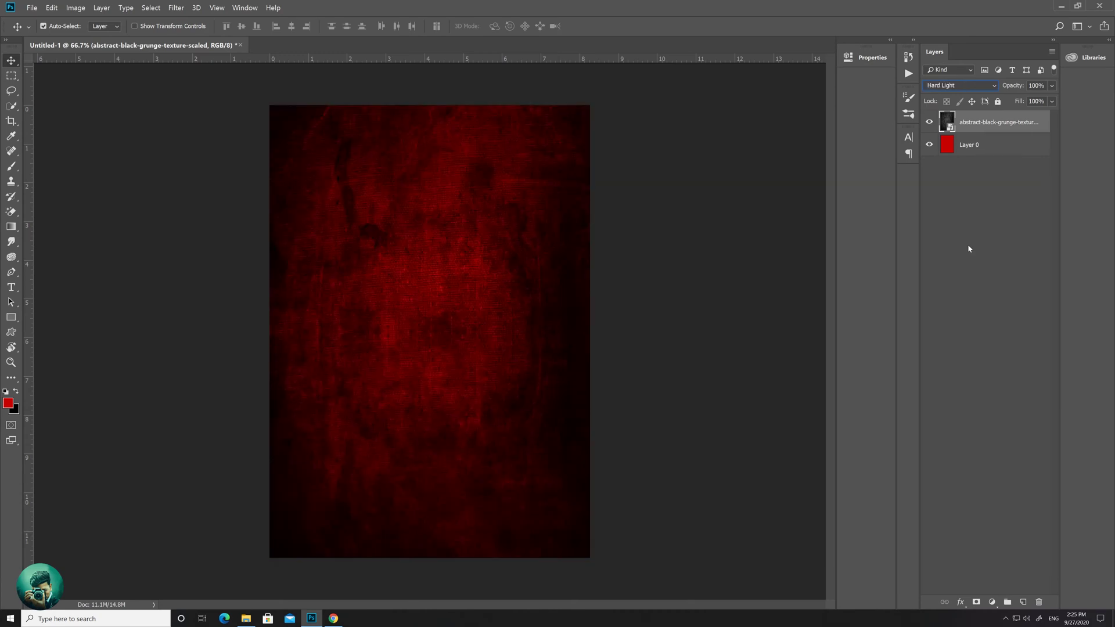
{"action": "key", "text": "Down"}
{"action": "key", "text": "Down"}
{"action": "key", "text": "Down"}
{"action": "key", "text": "Down"}
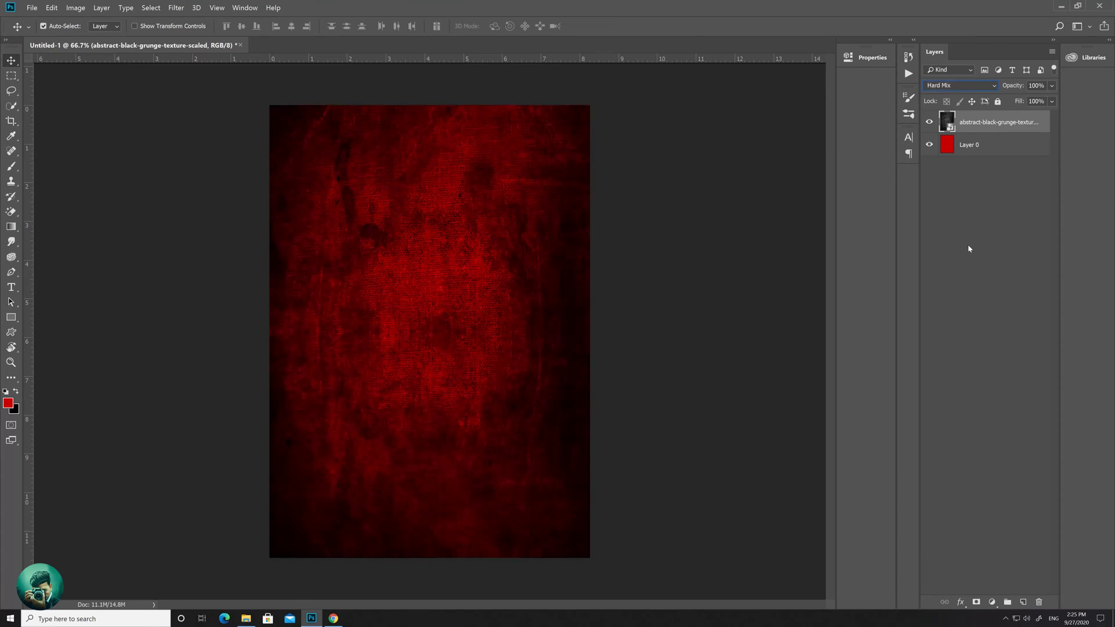
{"action": "key", "text": "Up"}
{"action": "left_click", "coordinate": [967, 249]}
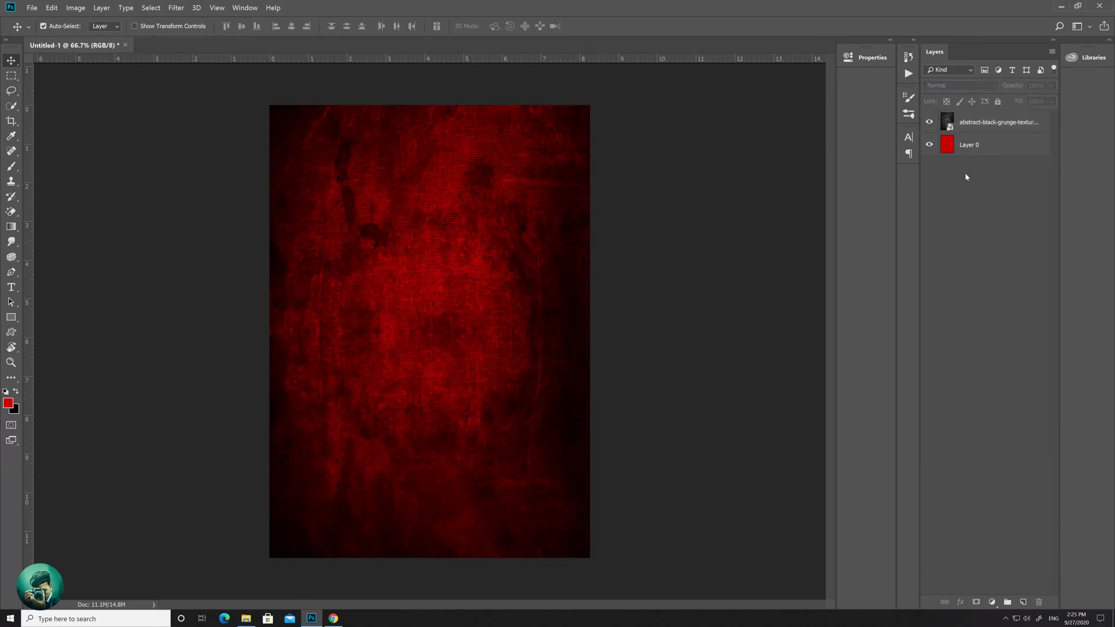
Step: Choose a darker red as the foreground colour, refill Layer 0 with it and compare with the texture hidden and shown
{"action": "left_click", "coordinate": [967, 146]}
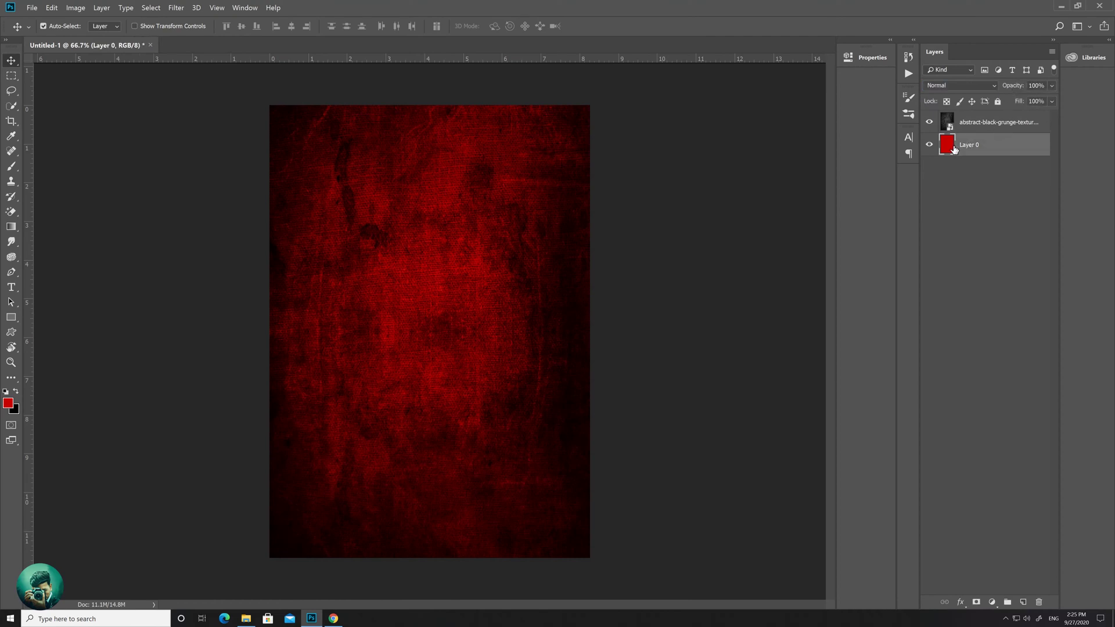
{"action": "left_click", "coordinate": [9, 402]}
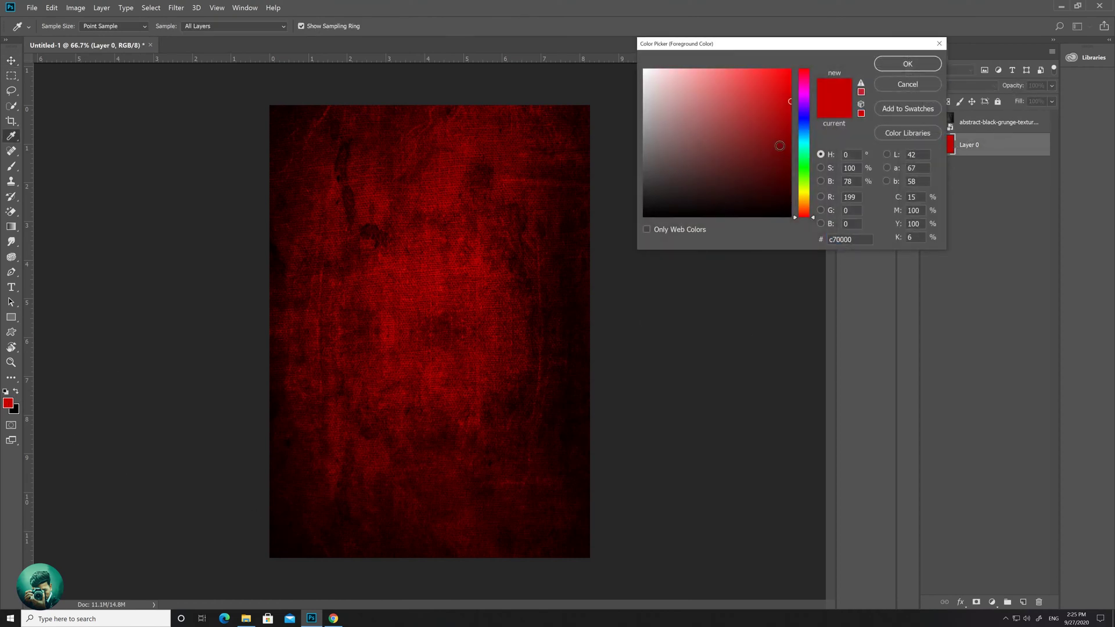
{"action": "left_click", "coordinate": [793, 128]}
{"action": "left_click_drag", "start_coordinate": [799, 114], "coordinate": [810, 43]}
{"action": "left_click", "coordinate": [786, 136]}
{"action": "left_click", "coordinate": [907, 64]}
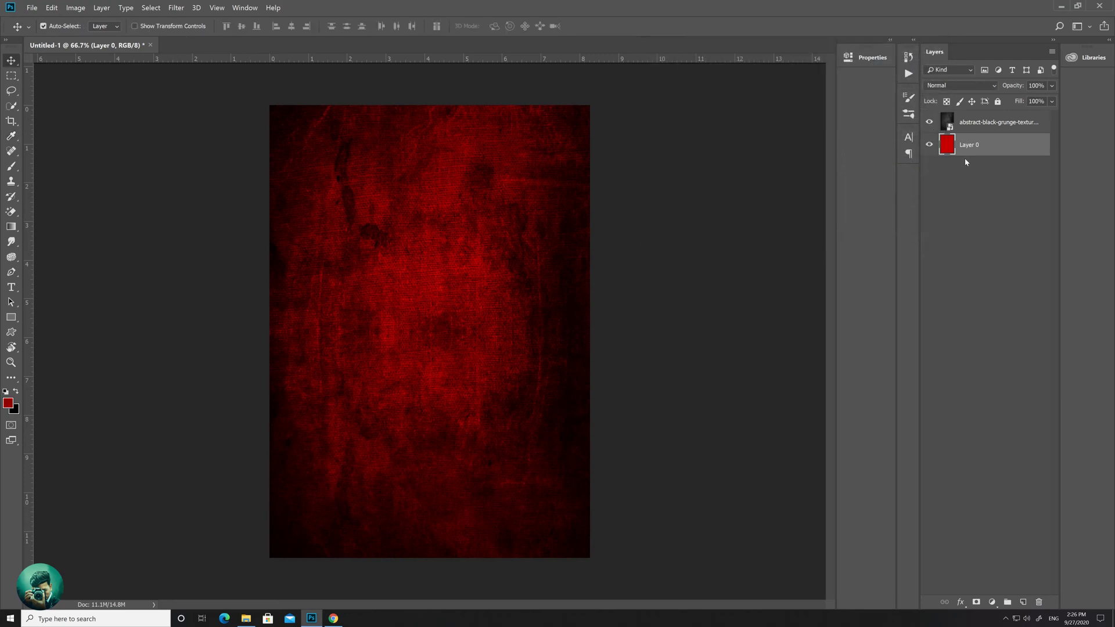
{"action": "key", "text": "alt+BackSpace"}
{"action": "left_click", "coordinate": [928, 122]}
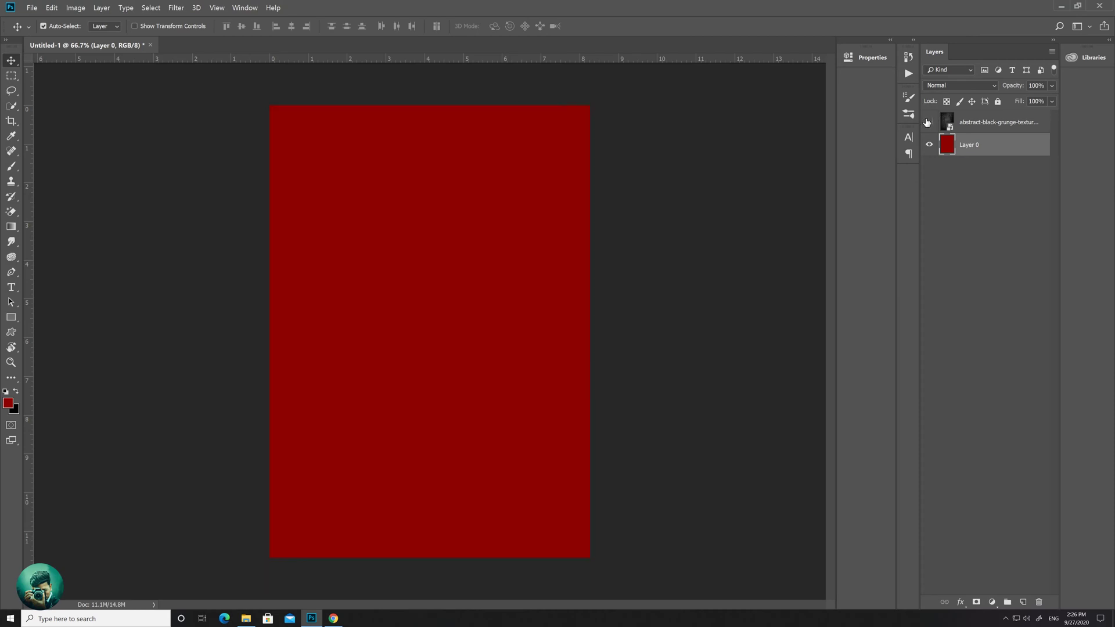
{"action": "left_click", "coordinate": [928, 121]}
{"action": "left_click", "coordinate": [945, 289]}
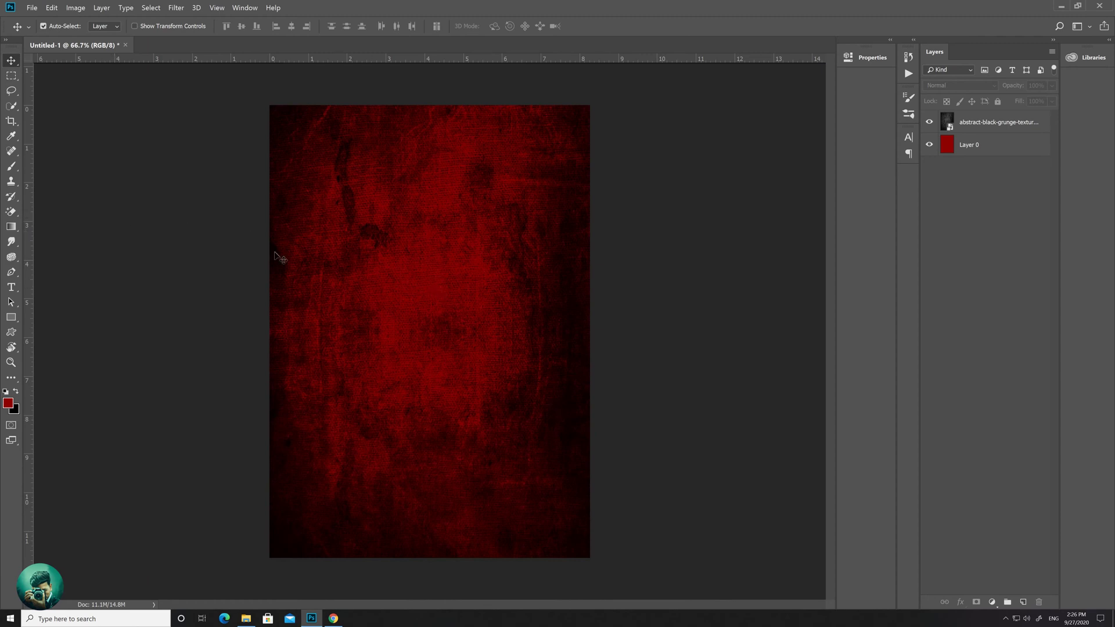
Step: Add the text BRANDED SHOES in 36 pt Orbitron Bold mid-page, with SHOES on a second line
{"action": "key", "text": "t"}
{"action": "left_click", "coordinate": [392, 348]}
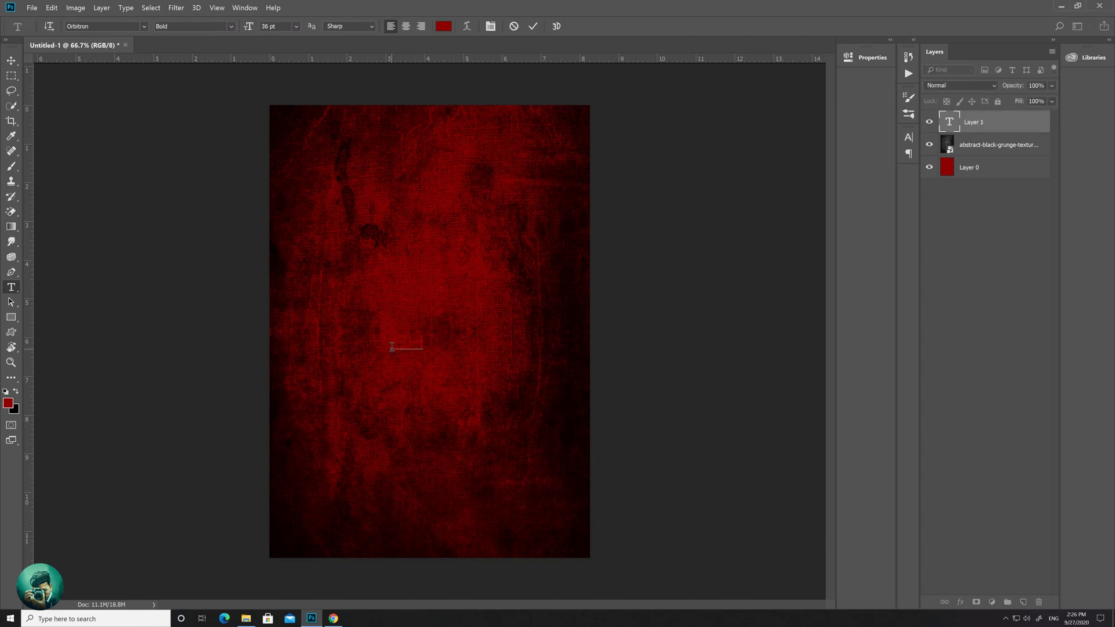
{"action": "type", "text": "SHOES"}
{"action": "key", "text": "ctrl+a"}
{"action": "left_click", "coordinate": [453, 339]}
{"action": "left_click_drag", "start_coordinate": [470, 340], "coordinate": [386, 329]}
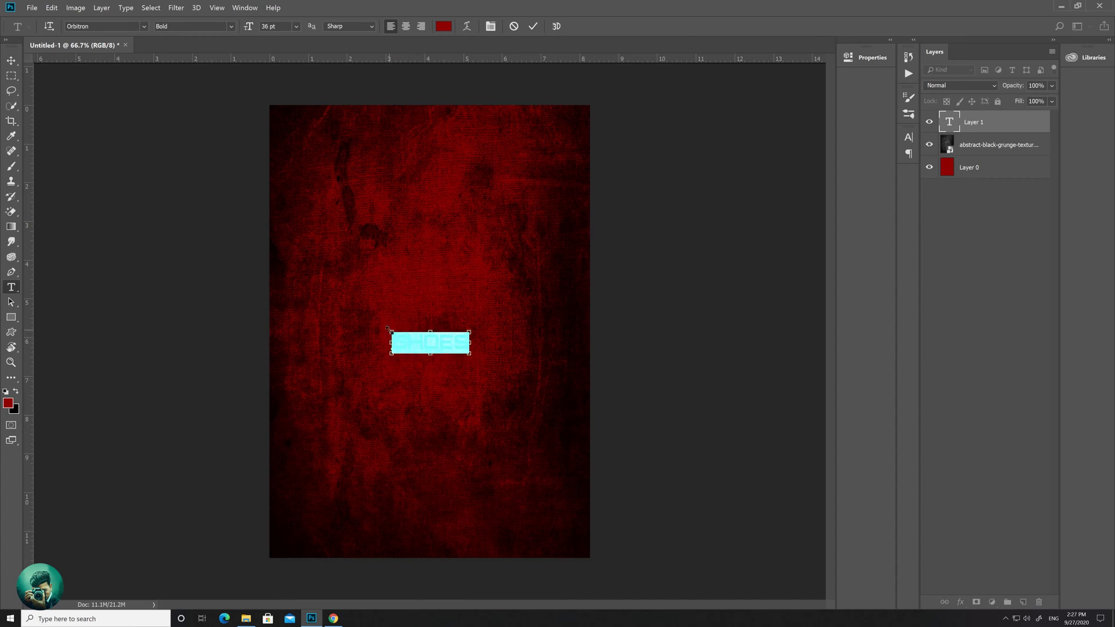
{"action": "type", "text": "BRANDED SHOES"}
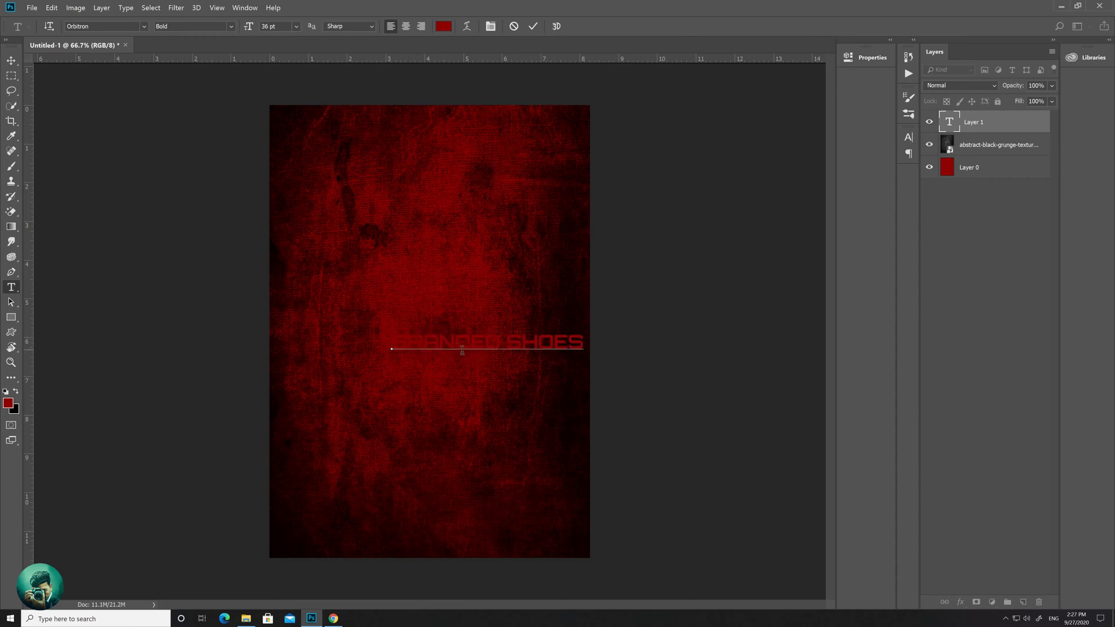
{"action": "left_click", "coordinate": [506, 344]}
{"action": "key", "text": "Return"}
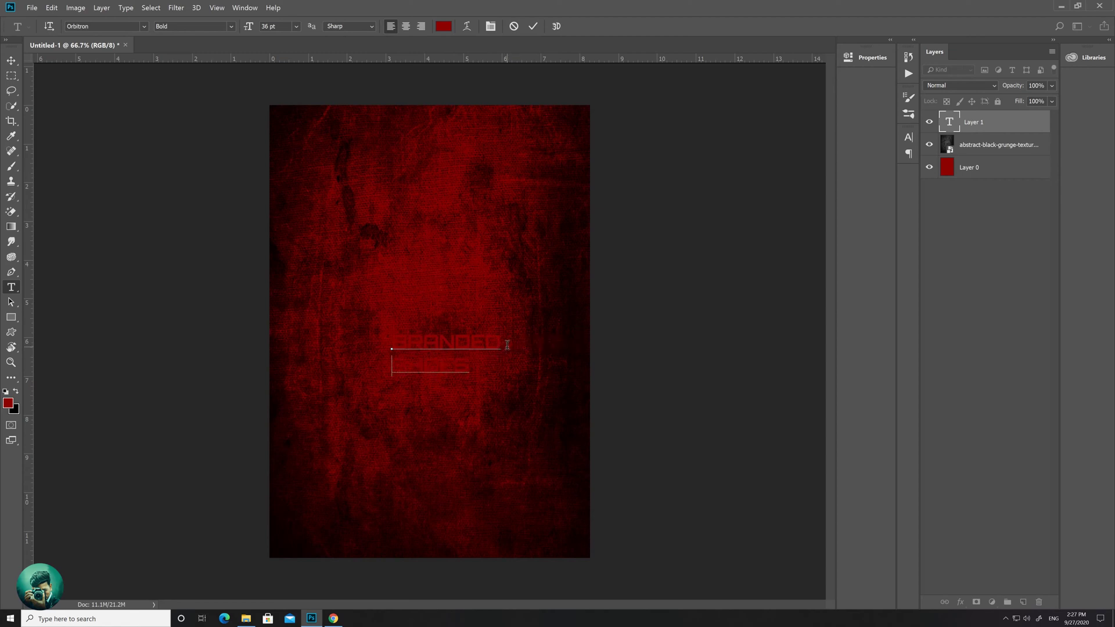
Step: Change the colour of both lines of the BRANDED SHOES text to white
{"action": "left_click_drag", "start_coordinate": [469, 366], "coordinate": [392, 349]}
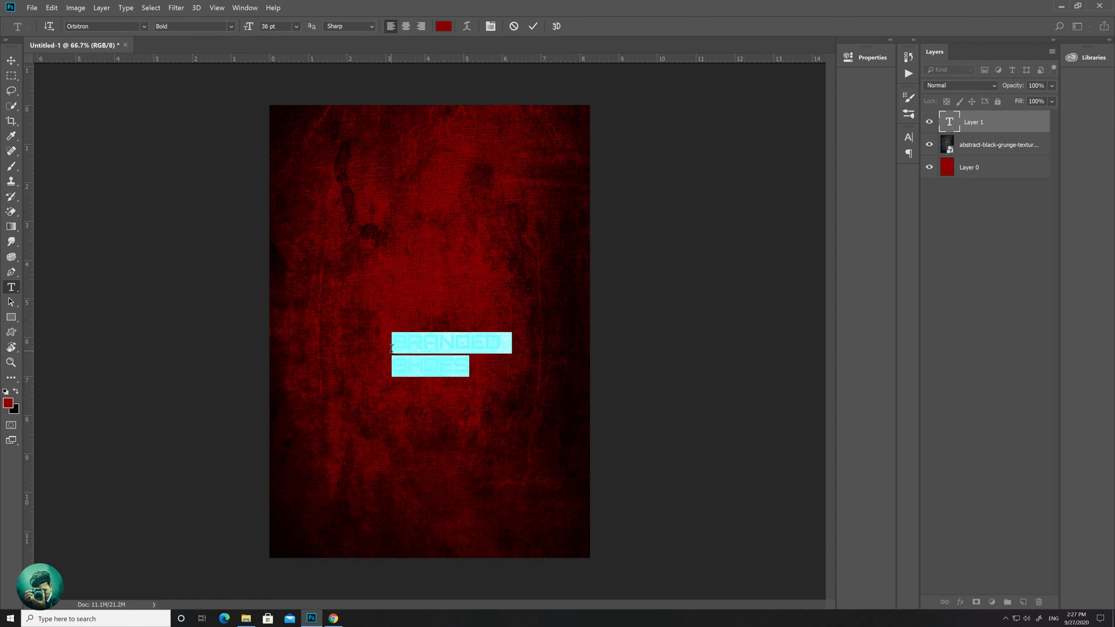
{"action": "left_click", "coordinate": [443, 26]}
{"action": "type", "text": "ffffff"}
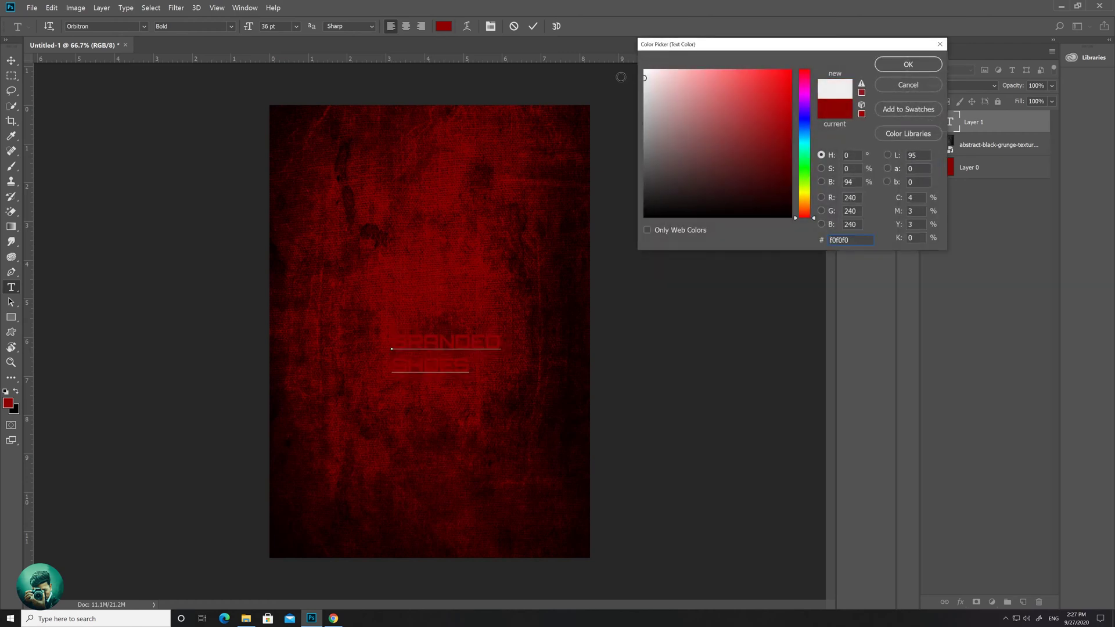
{"action": "key", "text": "Return"}
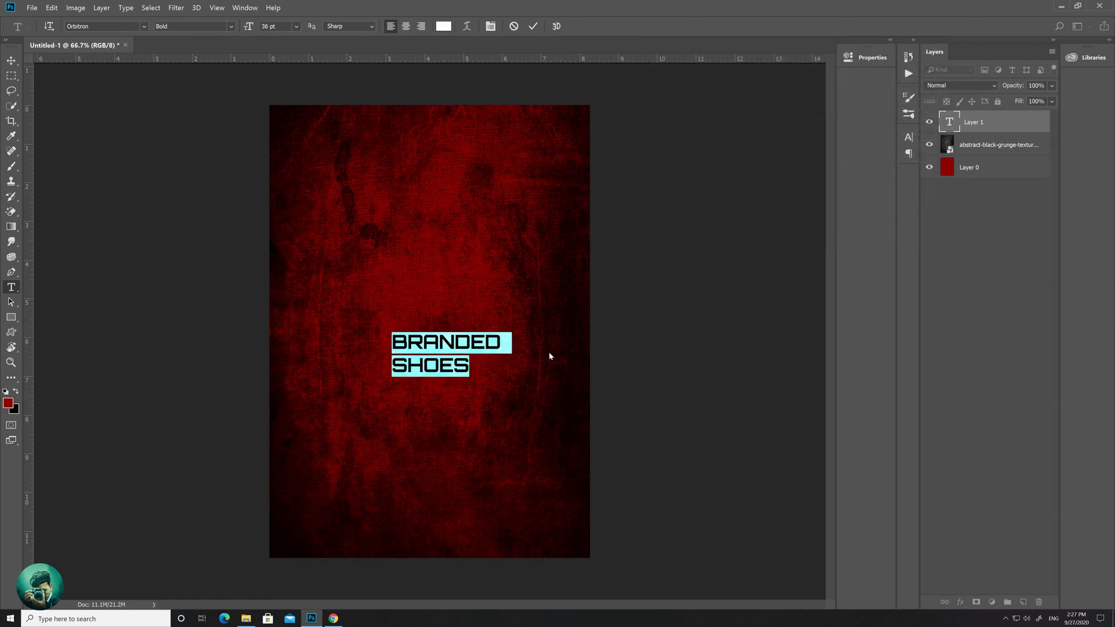
Step: Enlarge the word SHOES to 51 pt so that it matches the width of BRANDED
{"action": "double_click", "coordinate": [468, 366]}
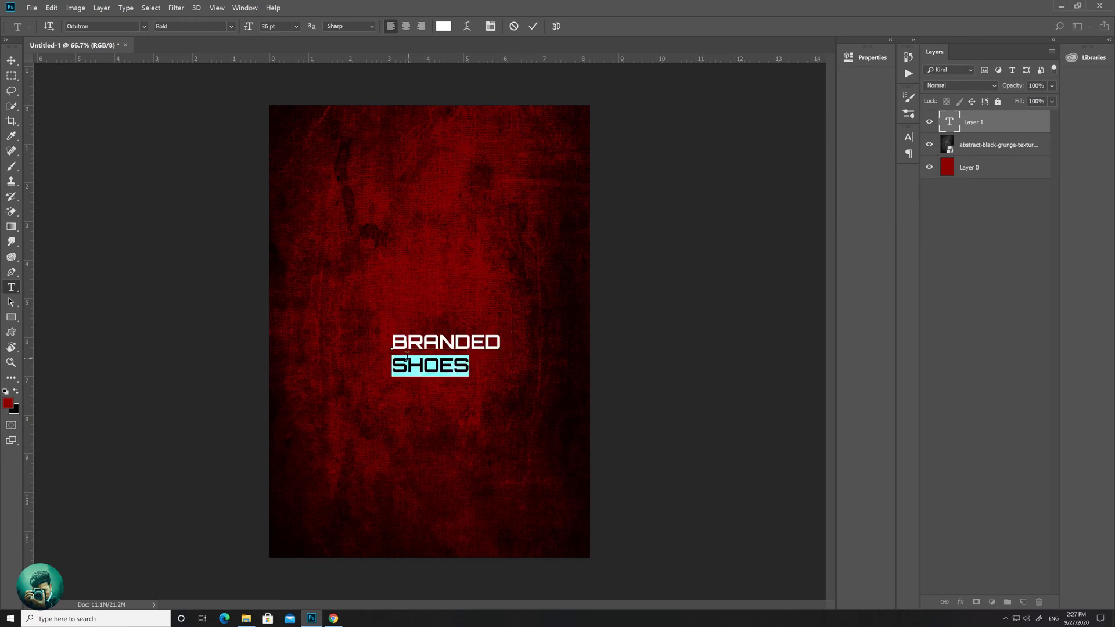
{"action": "key", "text": "ctrl+shift+period"}
{"action": "key", "text": "ctrl+shift+period"}
{"action": "key", "text": "ctrl+shift+period"}
{"action": "key", "text": "ctrl+shift+period"}
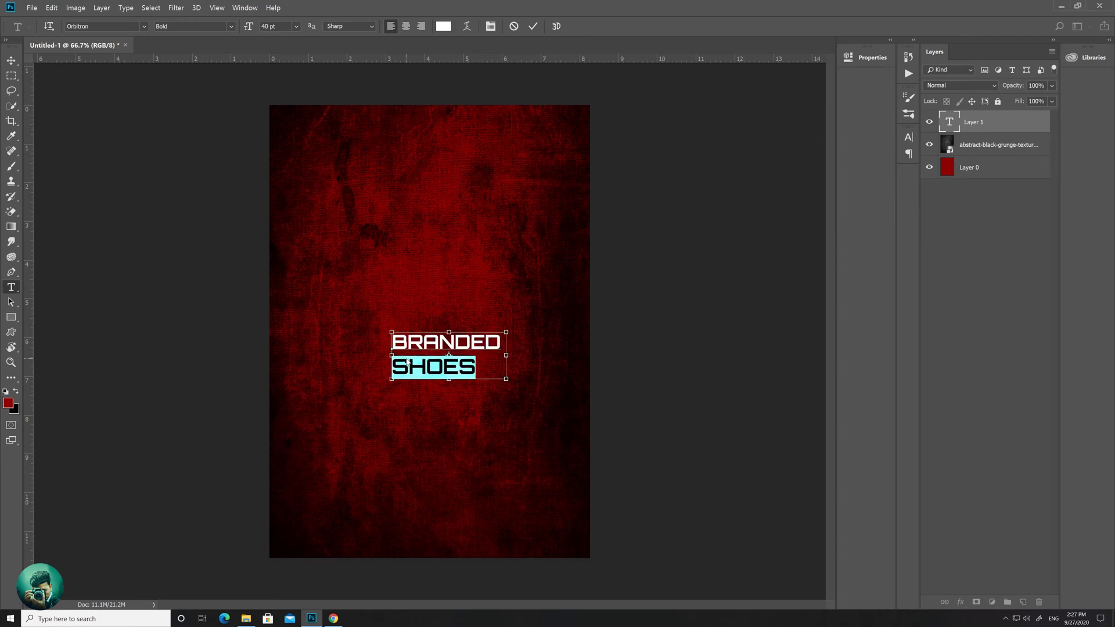
{"action": "key", "text": "ctrl+shift+period"}
{"action": "key", "text": "ctrl+shift+period"}
{"action": "key", "text": "ctrl+shift+period"}
{"action": "key", "text": "ctrl+shift+period"}
{"action": "key", "text": "ctrl+shift+period"}
{"action": "key", "text": "ctrl+shift+period"}
{"action": "key", "text": "ctrl+shift+period"}
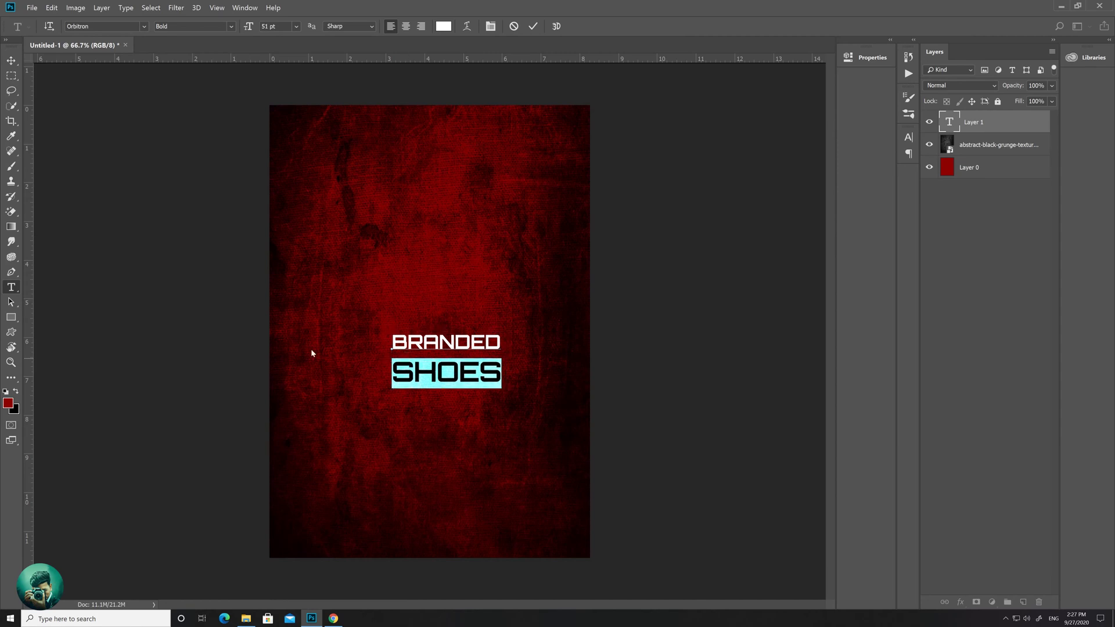
Step: Move the BRANDED SHOES text up near the page's upper edge, centred horizontally
{"action": "left_click", "coordinate": [11, 61]}
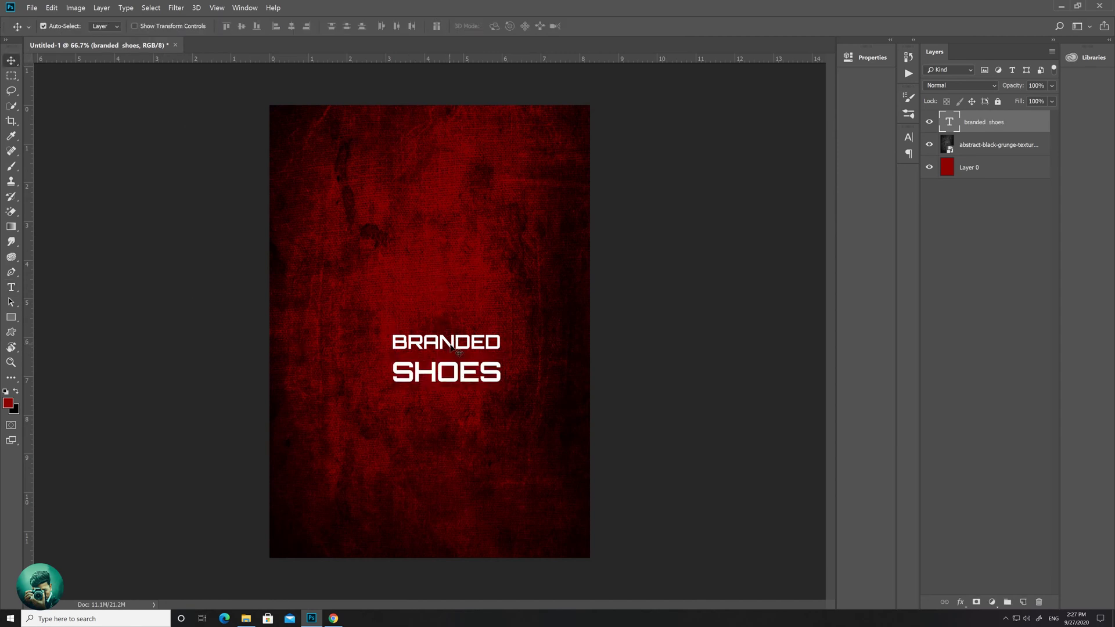
{"action": "left_click_drag", "start_coordinate": [452, 343], "coordinate": [432, 163]}
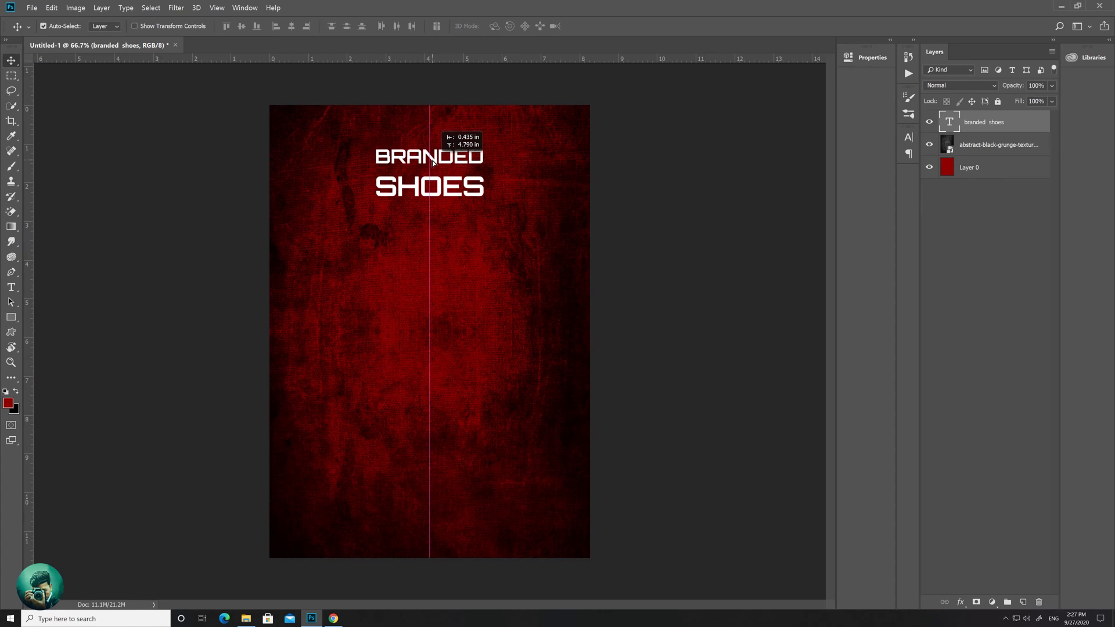
Step: Tighten the line spacing of the whole BRANDED SHOES text to a leading of about 42 pt
{"action": "key", "text": "t"}
{"action": "left_click", "coordinate": [452, 187]}
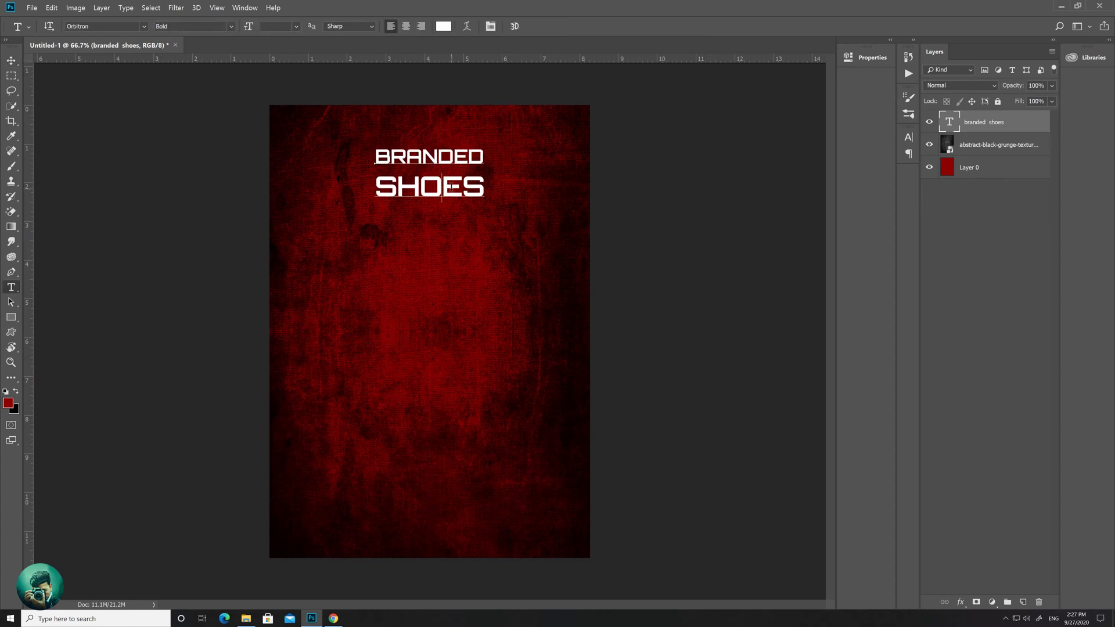
{"action": "key", "text": "ctrl+a"}
{"action": "key", "text": "ctrl+t"}
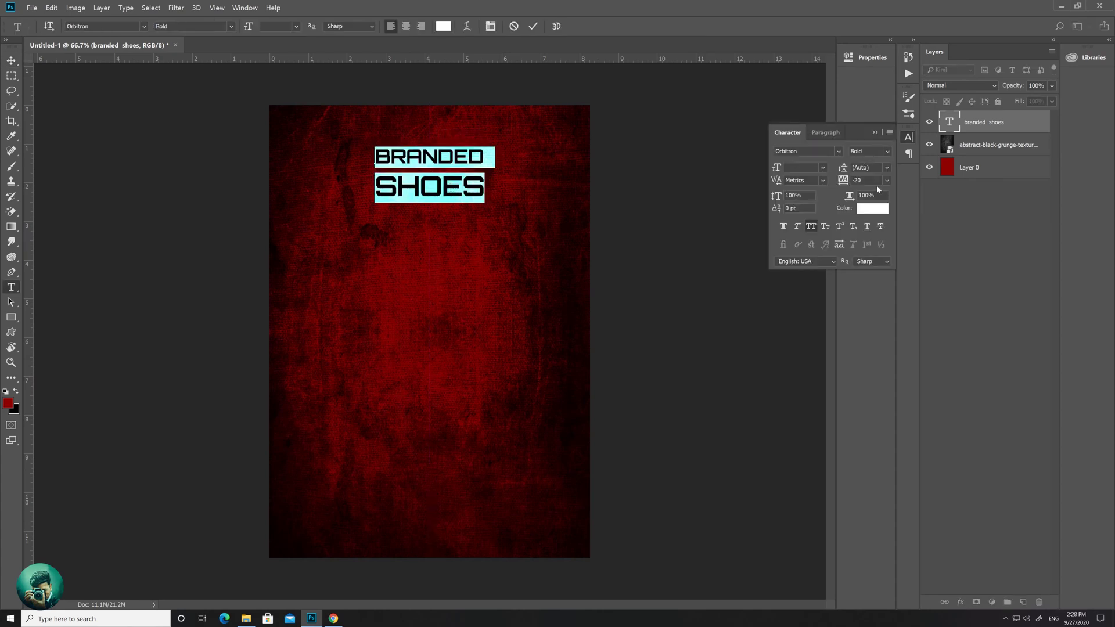
{"action": "left_click_drag", "start_coordinate": [840, 171], "coordinate": [862, 173]}
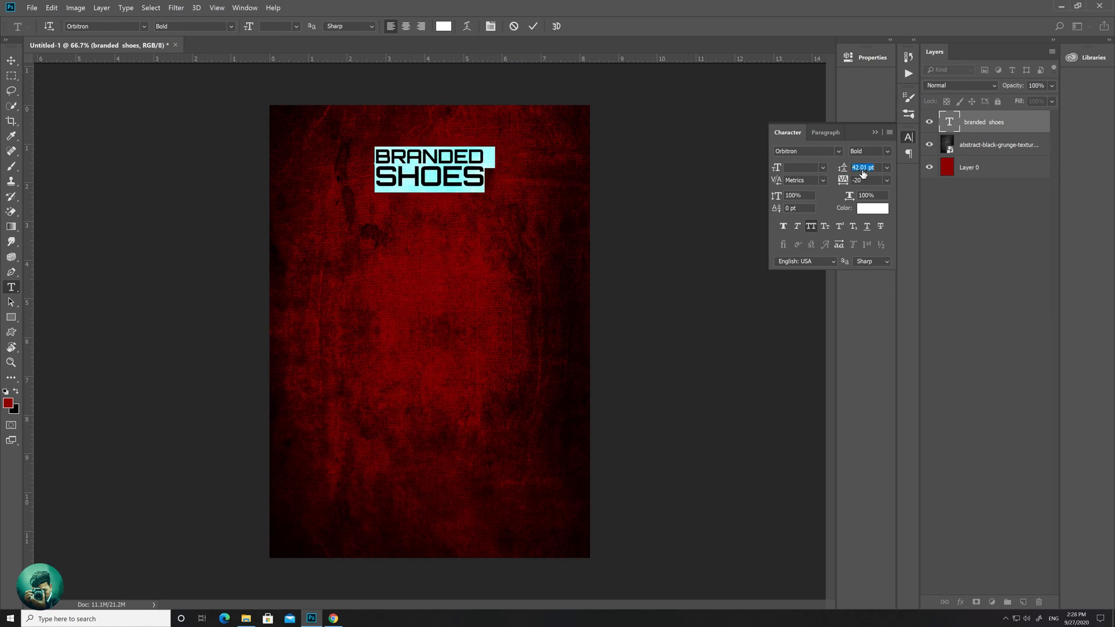
{"action": "left_click", "coordinate": [873, 132]}
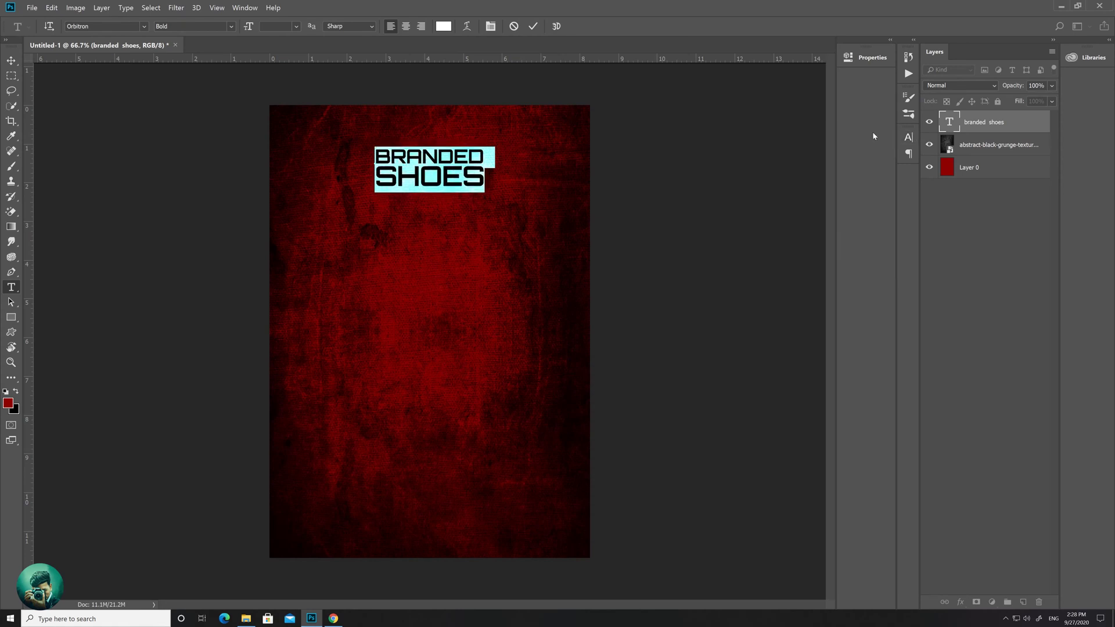
{"action": "left_click", "coordinate": [448, 167]}
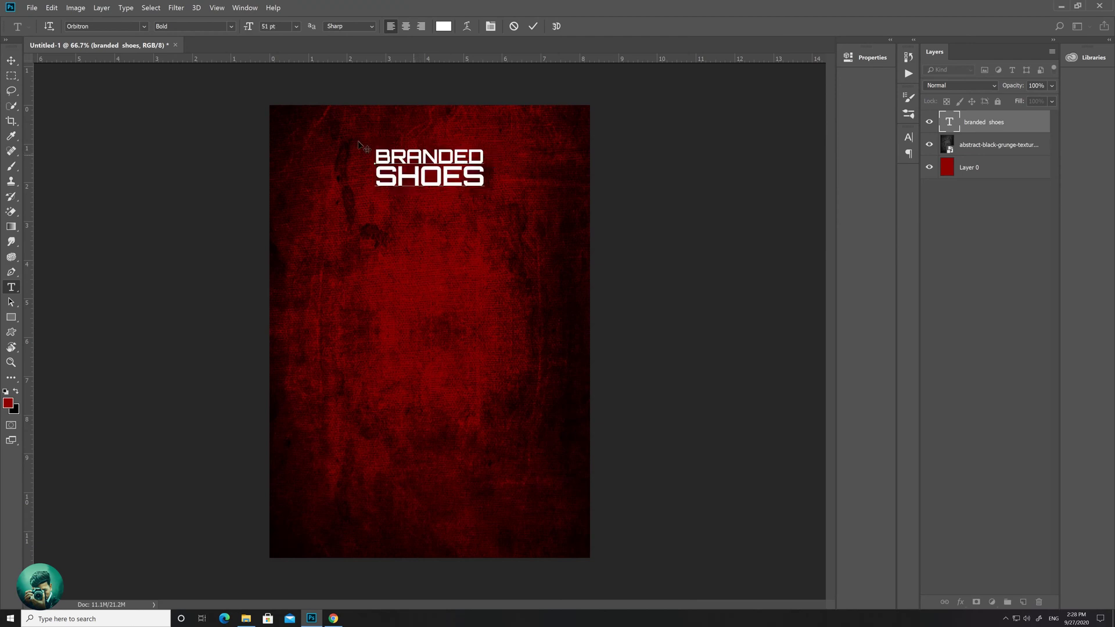
{"action": "left_click", "coordinate": [11, 60]}
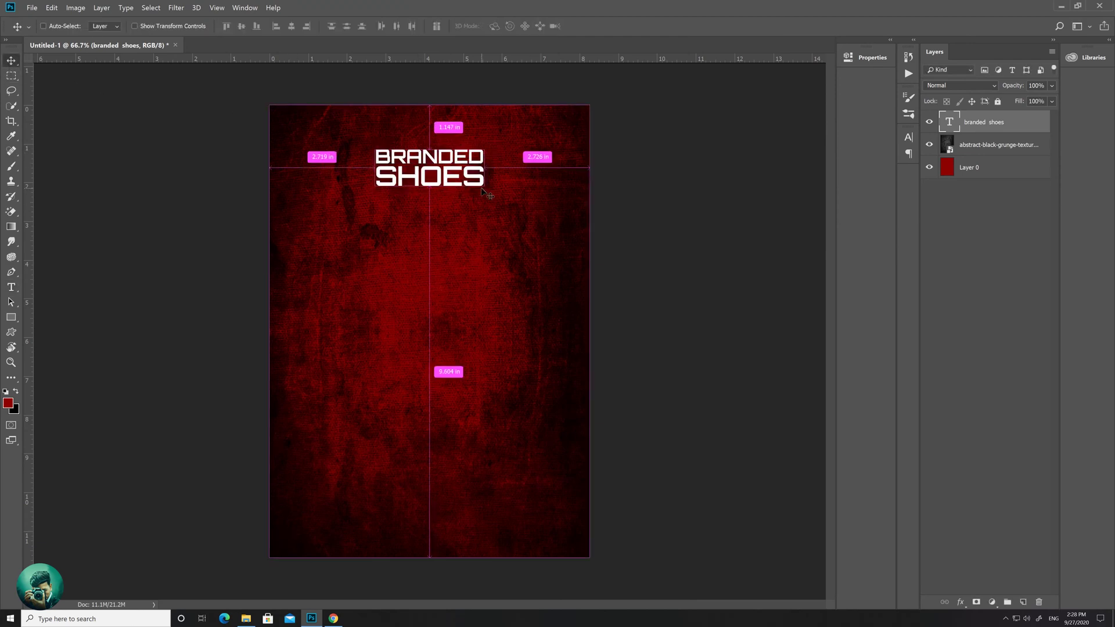
Step: Place the ASICS-GEL-RESOLUTION-8-tennis-shoes image from the file folder, scaled to about 29% and positioned mid-page below the heading
{"action": "left_click", "coordinate": [250, 622]}
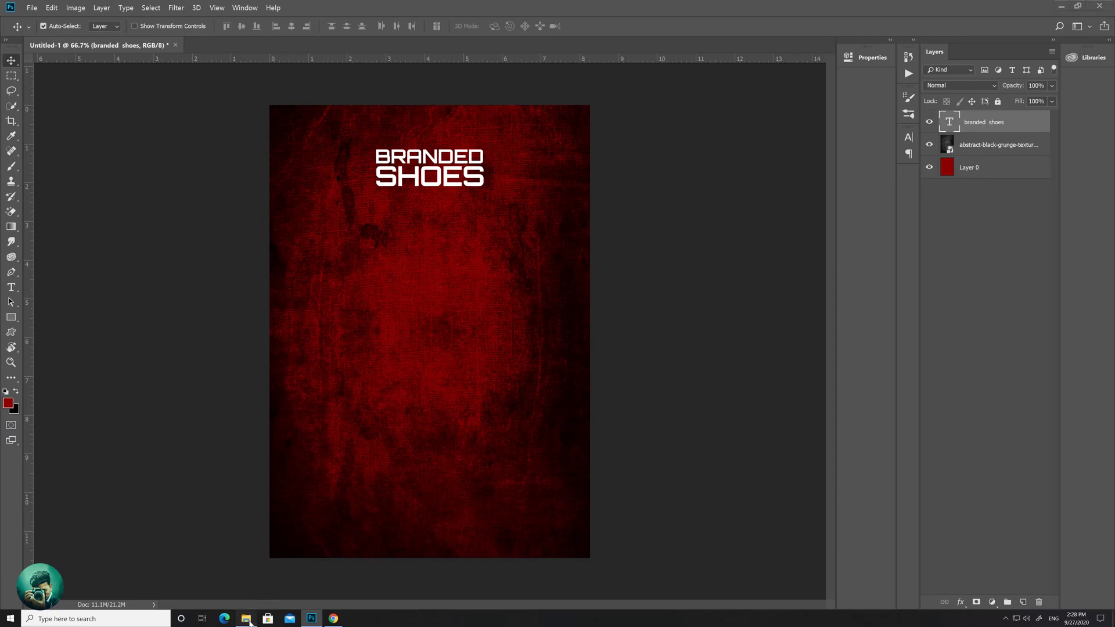
{"action": "left_click_drag", "start_coordinate": [145, 105], "coordinate": [485, 320]}
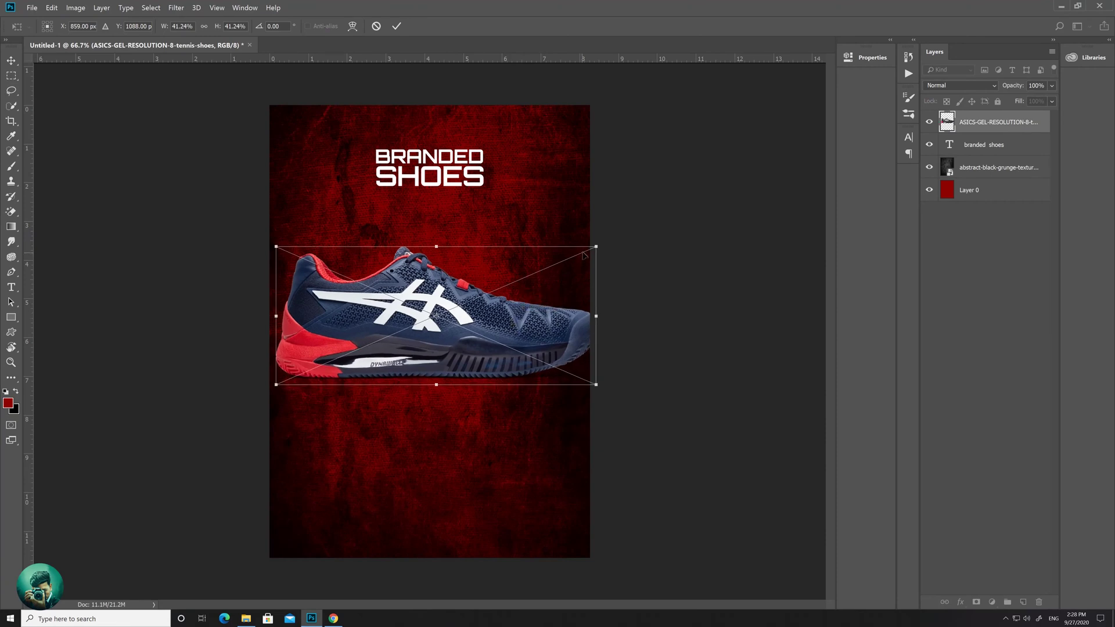
{"action": "left_click_drag", "start_coordinate": [598, 243], "coordinate": [508, 262]}
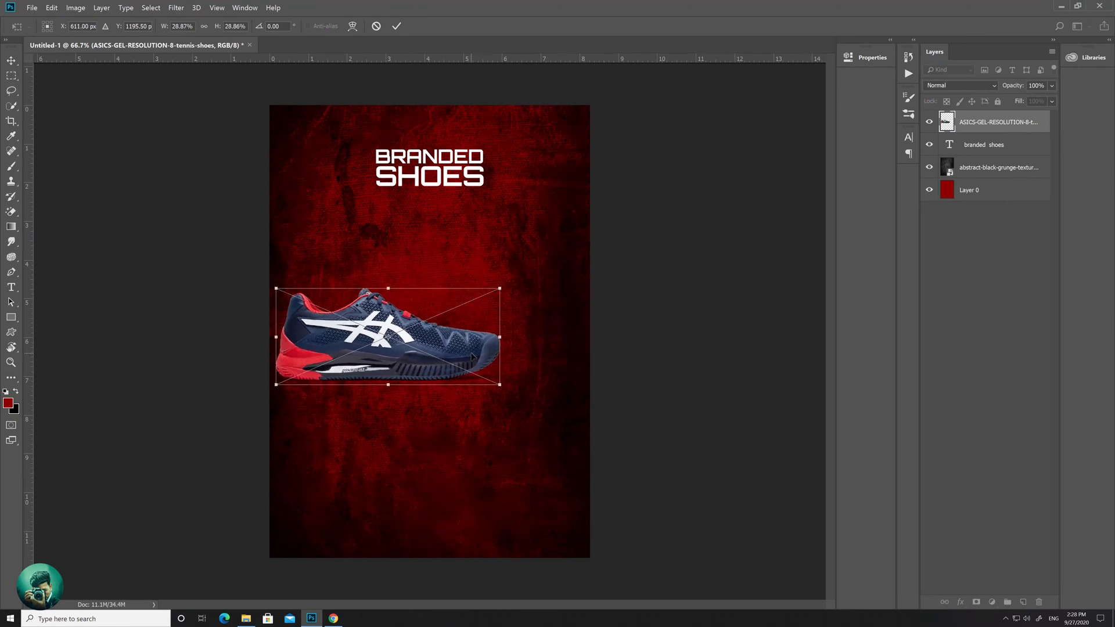
{"action": "left_click_drag", "start_coordinate": [461, 360], "coordinate": [515, 340]}
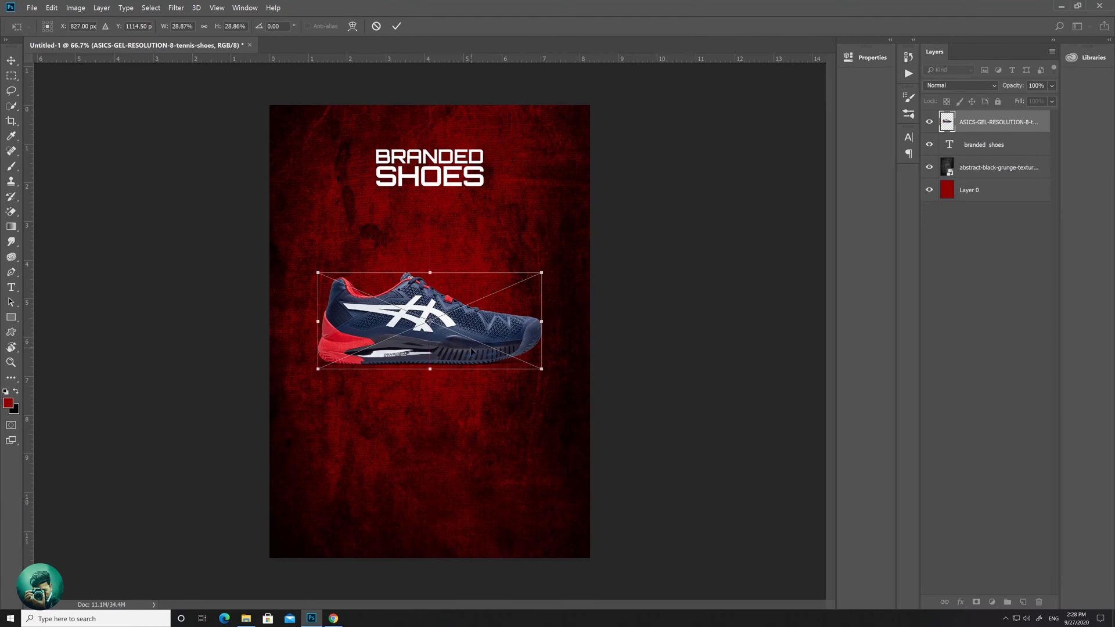
{"action": "left_click", "coordinate": [397, 25]}
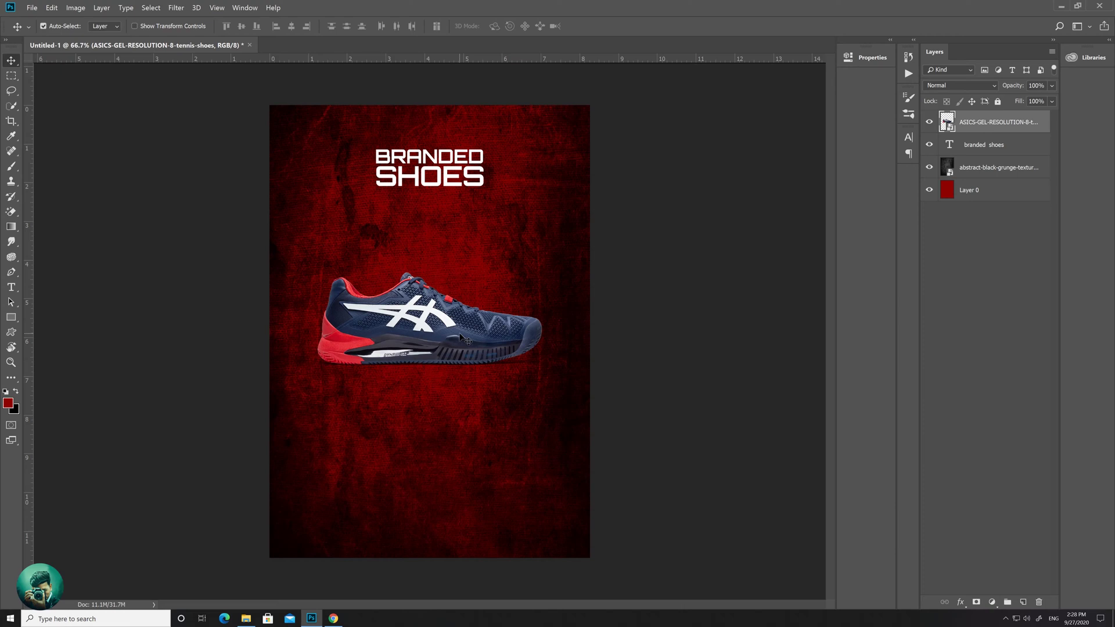
{"action": "left_click_drag", "start_coordinate": [460, 336], "coordinate": [465, 342]}
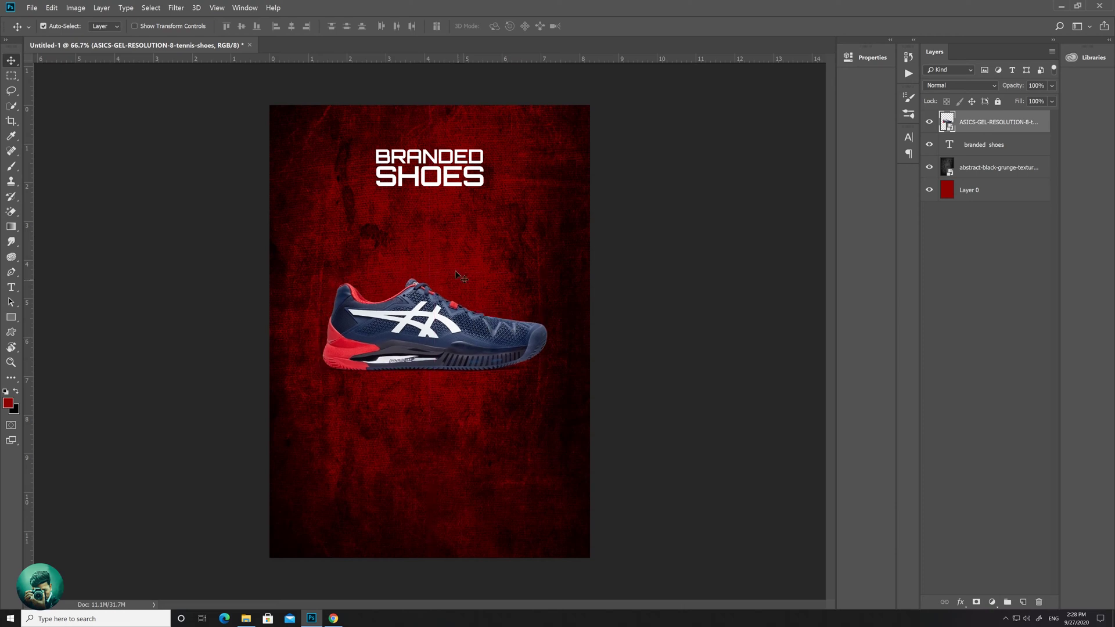
Step: Enlarge the BRANDED SHOES heading around its centre until it is nearly as wide as the shoe
{"action": "left_click", "coordinate": [448, 184]}
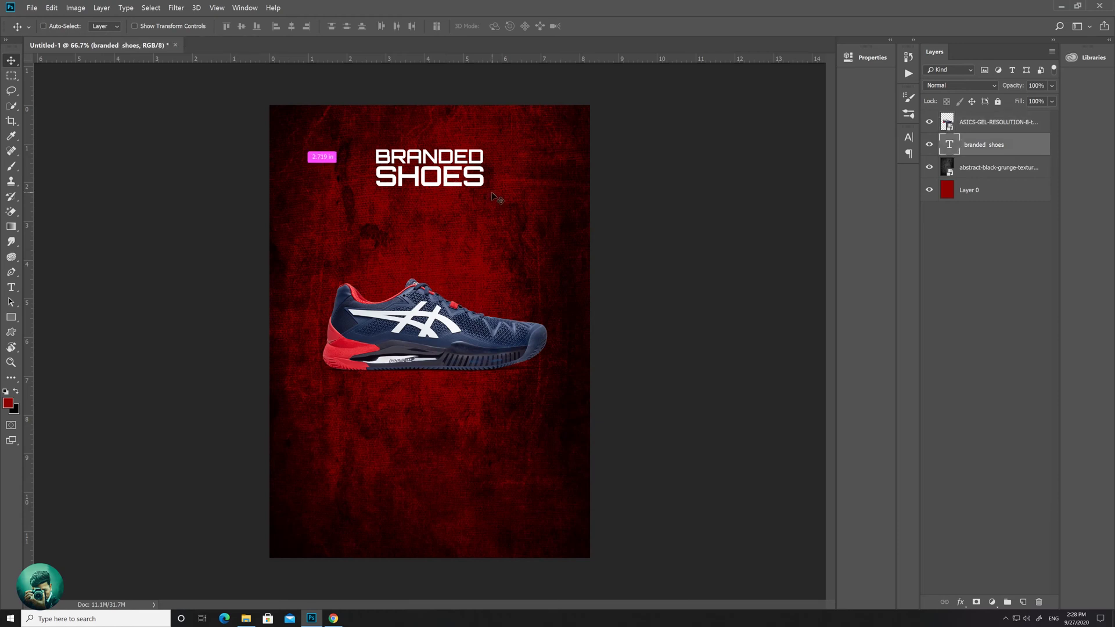
{"action": "key", "text": "ctrl"}
{"action": "key", "text": "ctrl+t"}
{"action": "left_click_drag", "start_coordinate": [493, 194], "coordinate": [470, 189]}
{"action": "key", "text": "Return"}
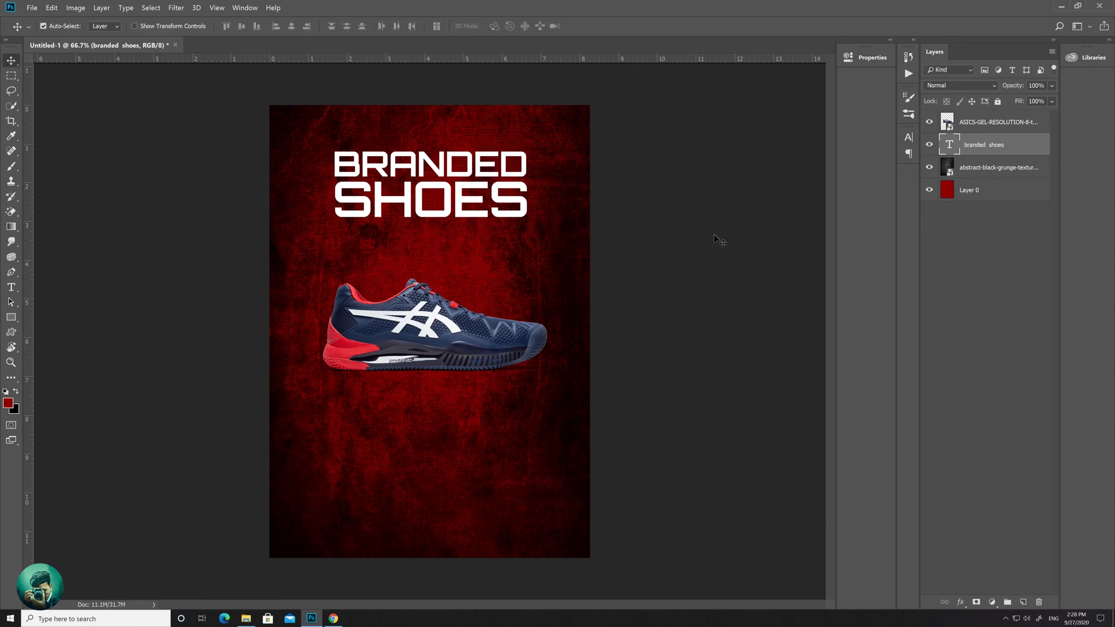
Step: Flip the shoe image horizontally and rotate it about -28° so its heel points up towards the heading
{"action": "left_click", "coordinate": [486, 352]}
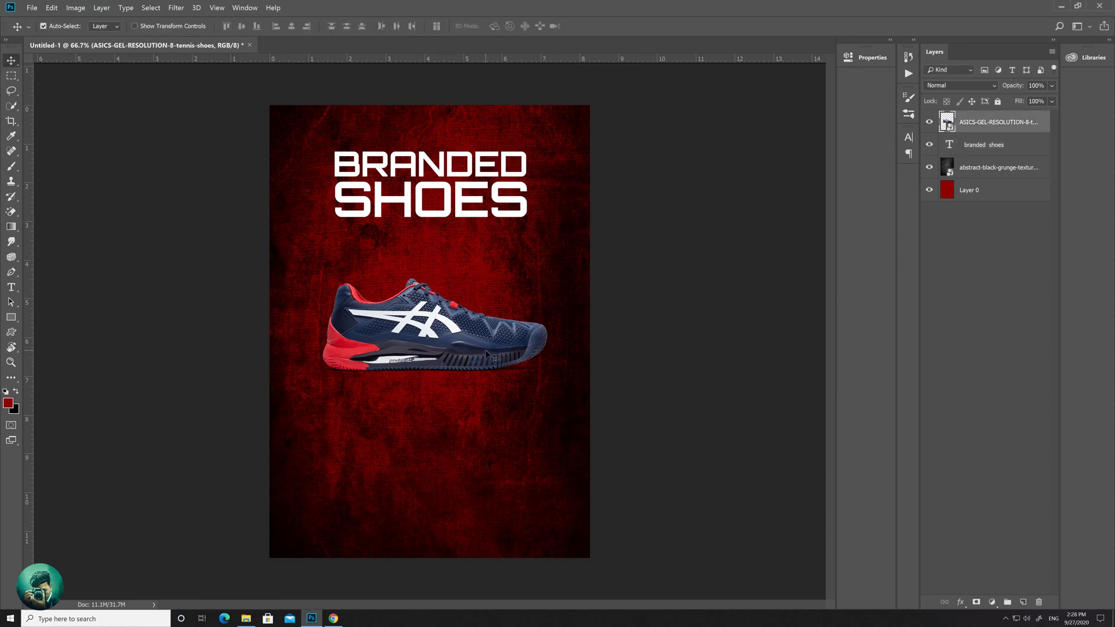
{"action": "key", "text": "ctrl+t"}
{"action": "right_click", "coordinate": [486, 351]}
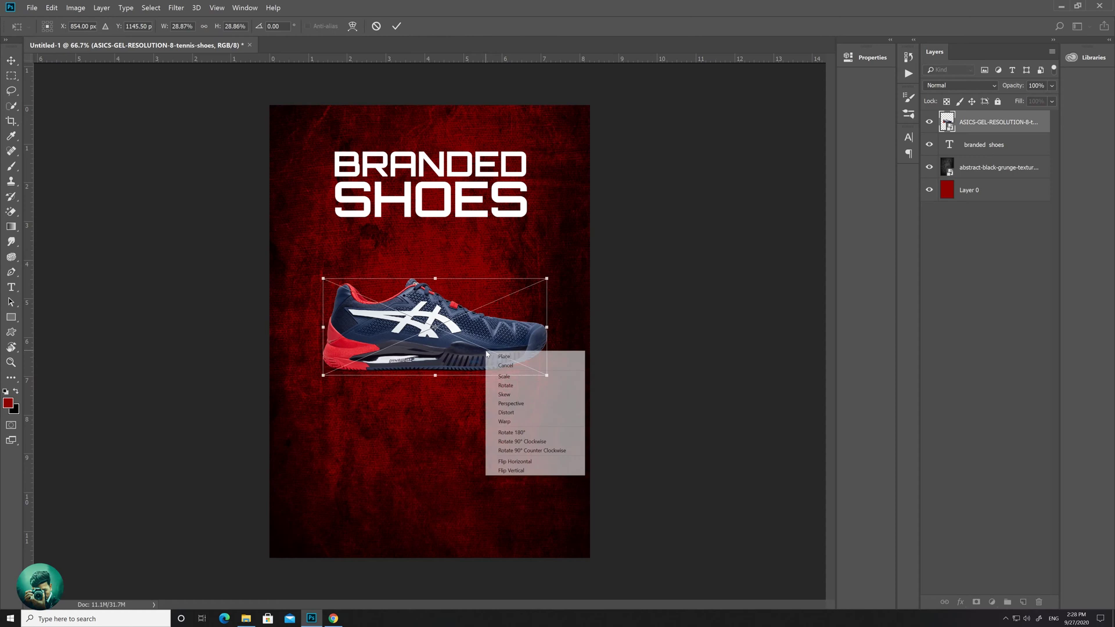
{"action": "left_click", "coordinate": [526, 463]}
{"action": "left_click_drag", "start_coordinate": [555, 282], "coordinate": [537, 200]}
{"action": "key", "text": "Return"}
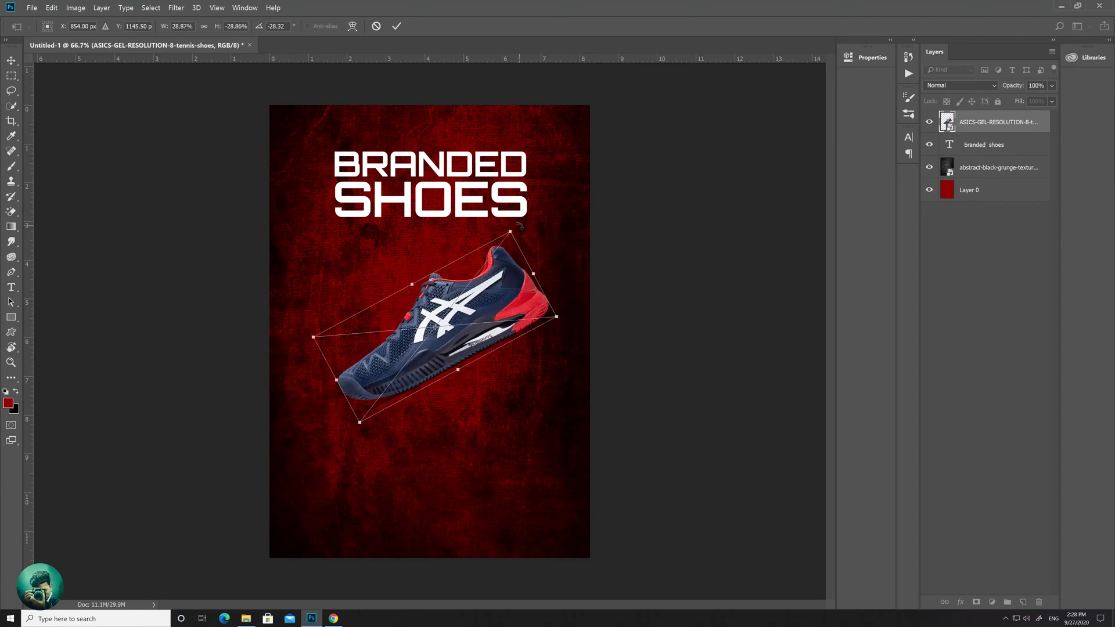
Step: Scale the tilted shoe to about 32% and move it down, clear of the heading
{"action": "left_click_drag", "start_coordinate": [511, 228], "coordinate": [527, 209]}
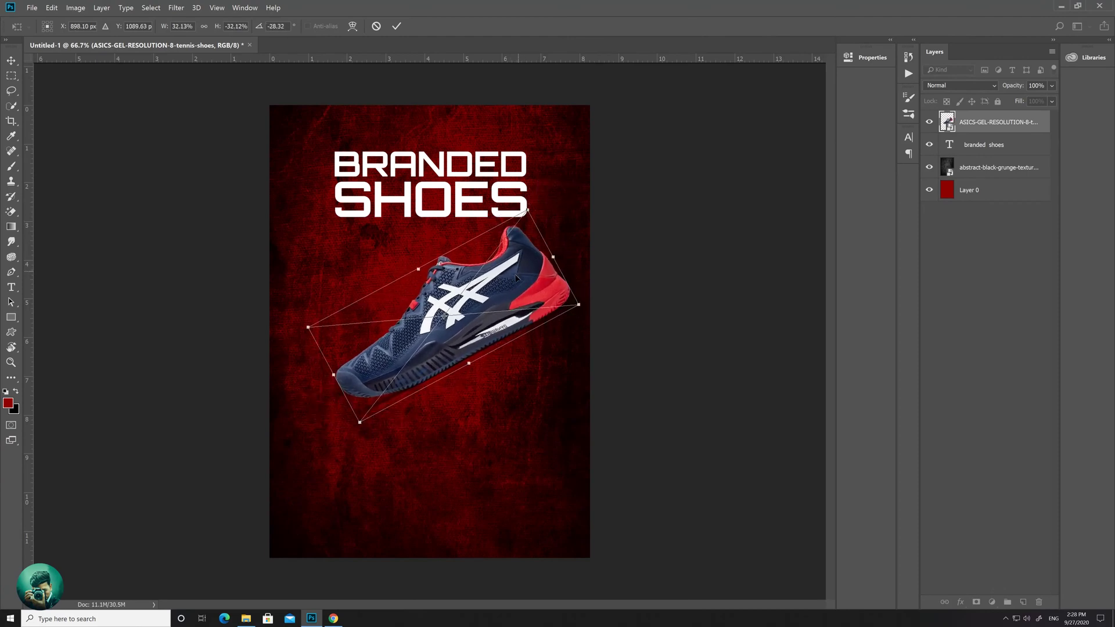
{"action": "left_click_drag", "start_coordinate": [516, 278], "coordinate": [503, 296]}
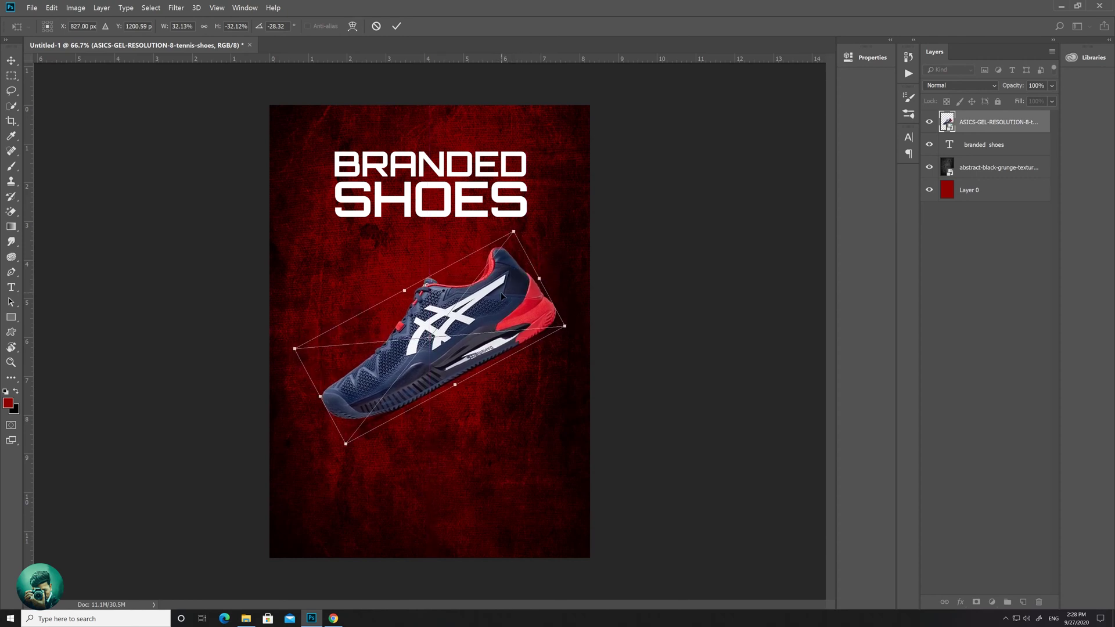
{"action": "key", "text": "Return"}
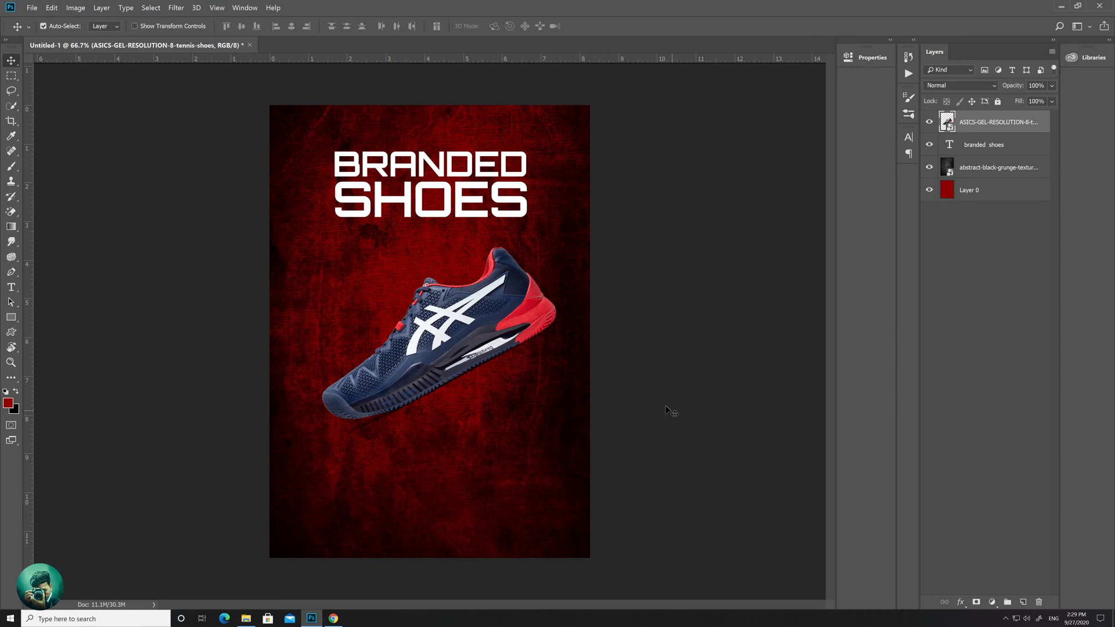
Step: Align the shoe's horizontal centre with the red background Layer 0
{"action": "left_click_drag", "start_coordinate": [505, 319], "coordinate": [500, 320]}
{"action": "left_click", "coordinate": [969, 191], "text": "ctrl"}
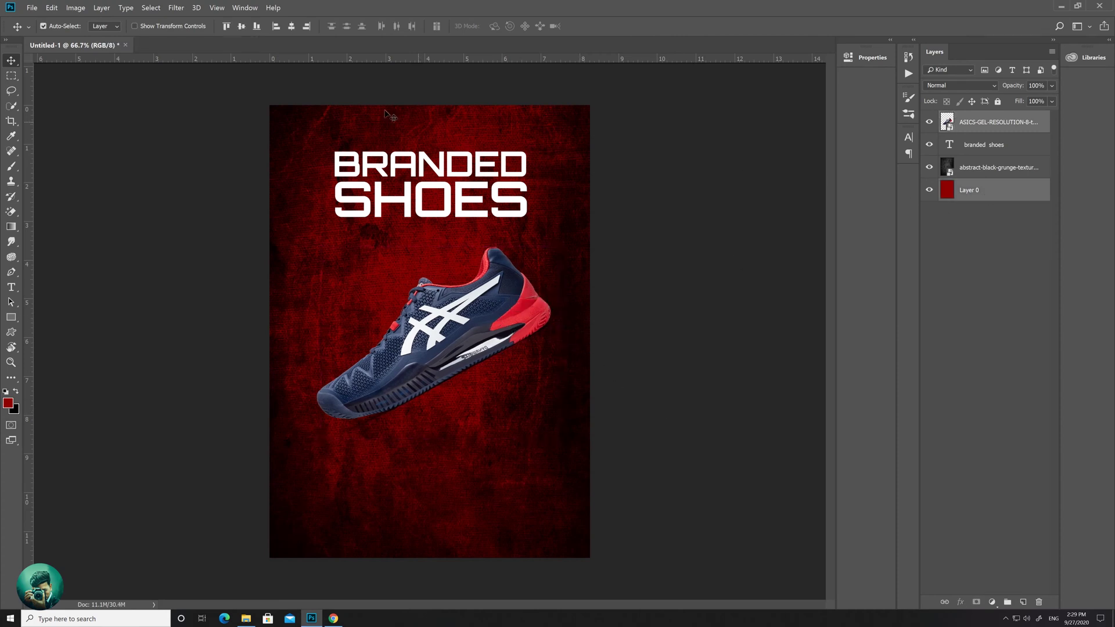
{"action": "left_click", "coordinate": [292, 26]}
{"action": "left_click", "coordinate": [748, 247]}
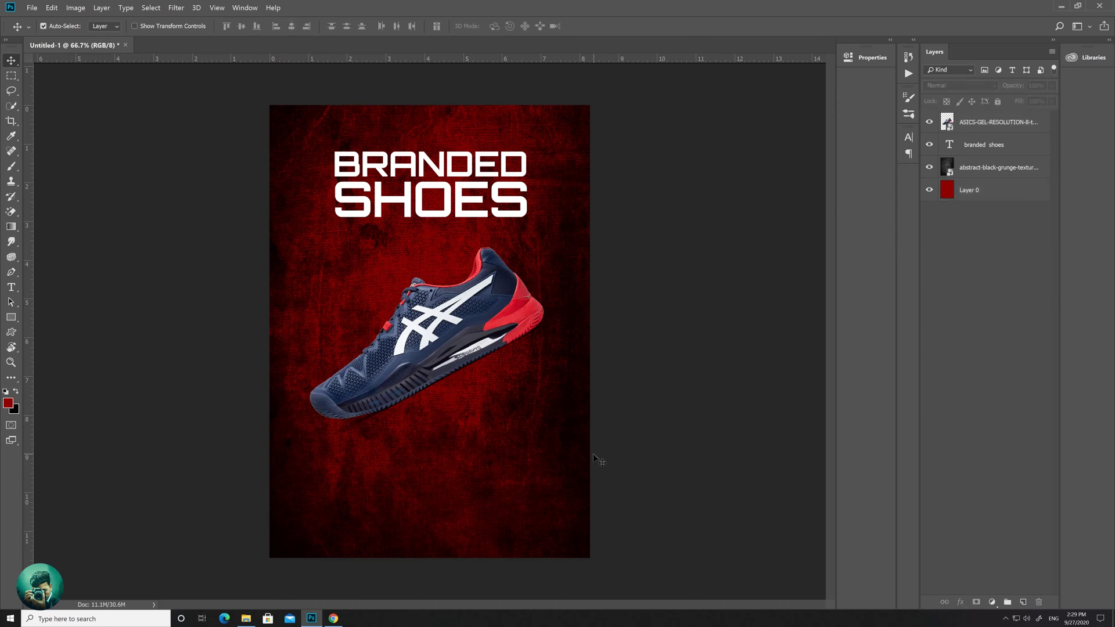
Step: Duplicate the abstract-black-grunge-texture layer, move the copy above the branded shoes text layer and clip it to the text
{"action": "left_click", "coordinate": [463, 160]}
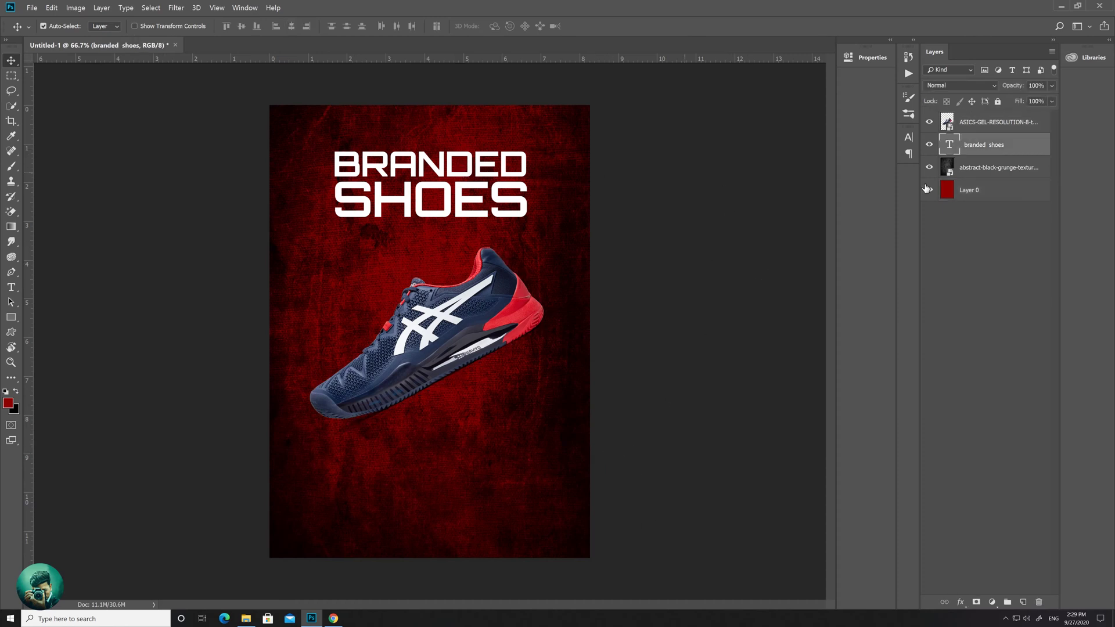
{"action": "left_click", "coordinate": [979, 170]}
{"action": "key", "text": "ctrl+j"}
{"action": "mouse_move", "coordinate": [979, 170]}
{"action": "left_mouse_down"}
{"action": "mouse_move", "coordinate": [986, 134]}
{"action": "mouse_move", "coordinate": [987, 149]}
{"action": "left_mouse_up"}
{"action": "left_click", "coordinate": [981, 157], "text": "alt"}
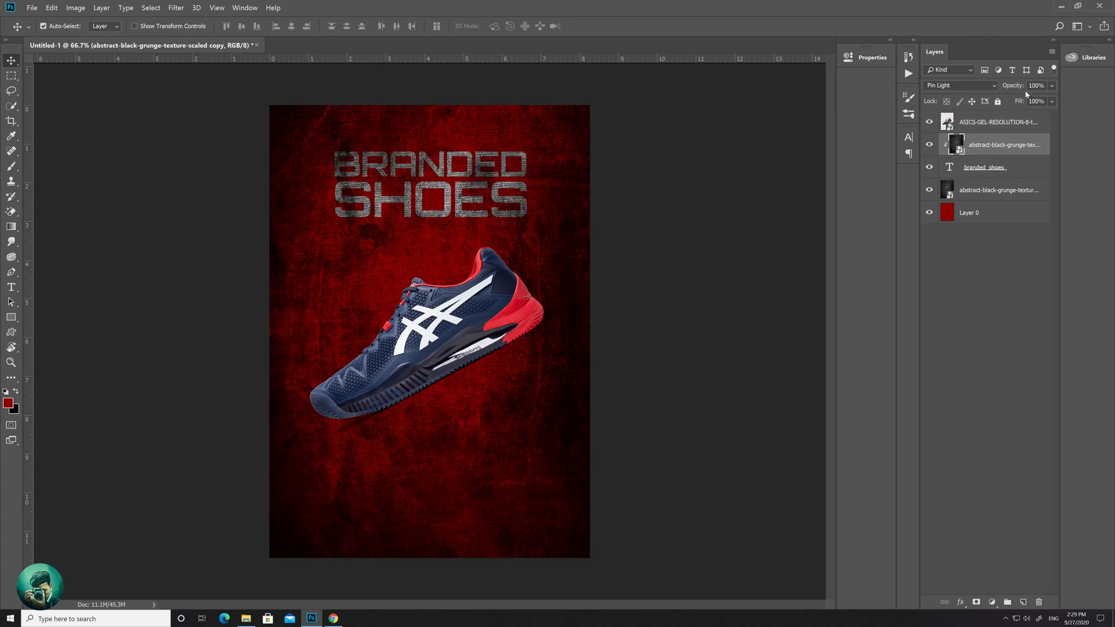
Step: Lower the opacity of the grunge texture clipped to the heading to 42%
{"action": "left_click_drag", "start_coordinate": [1013, 89], "coordinate": [986, 89]}
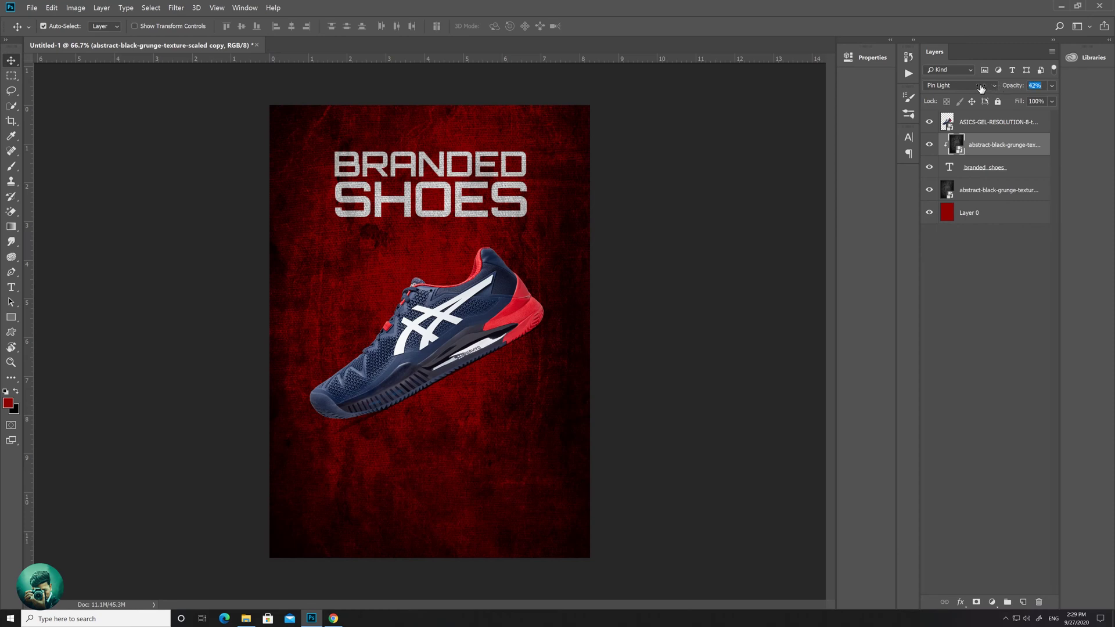
{"action": "left_click", "coordinate": [1006, 351]}
{"action": "left_click", "coordinate": [979, 184]}
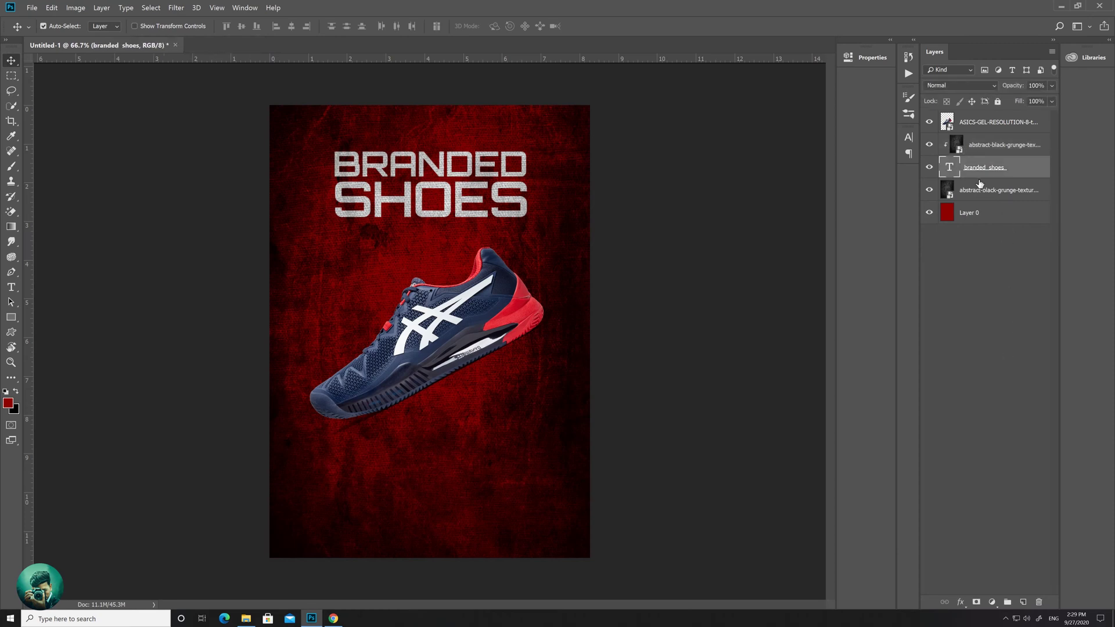
Step: Try successive blend modes on the clipped grunge texture copy, starting from Darken, and settle on Hard Light
{"action": "left_click", "coordinate": [1003, 146]}
{"action": "left_click", "coordinate": [980, 87]}
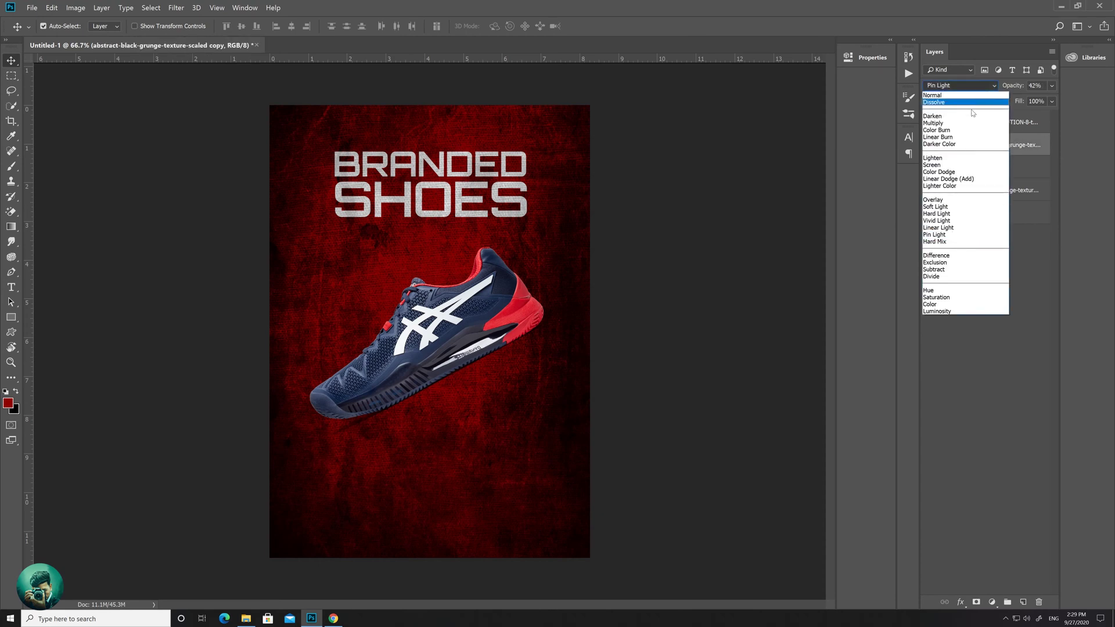
{"action": "left_click", "coordinate": [962, 117]}
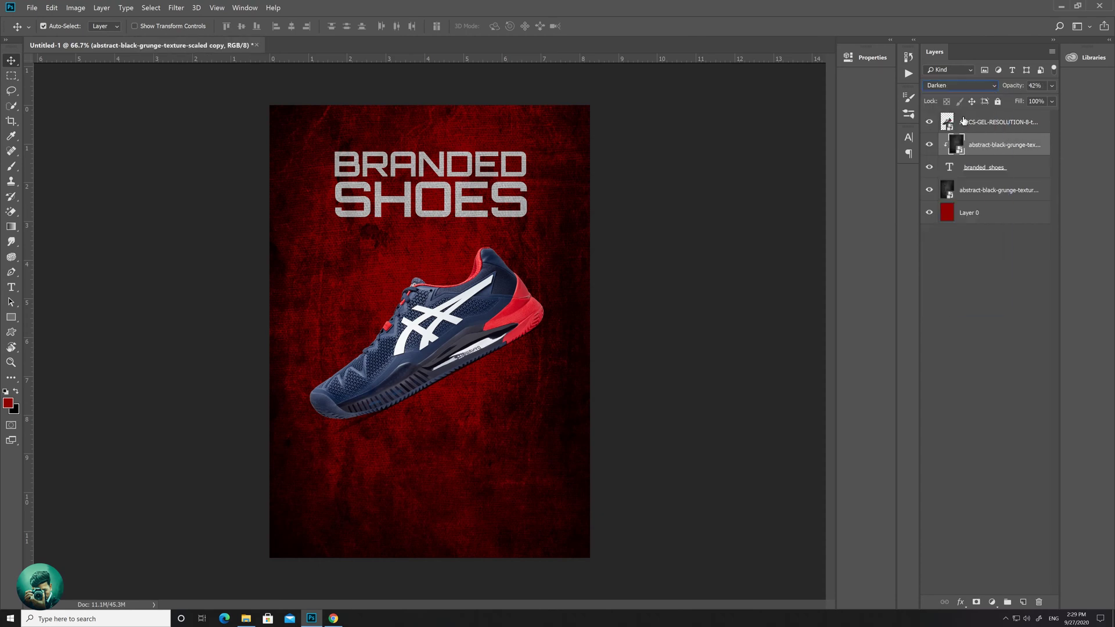
{"action": "key", "text": "Down"}
{"action": "key", "text": "Down"}
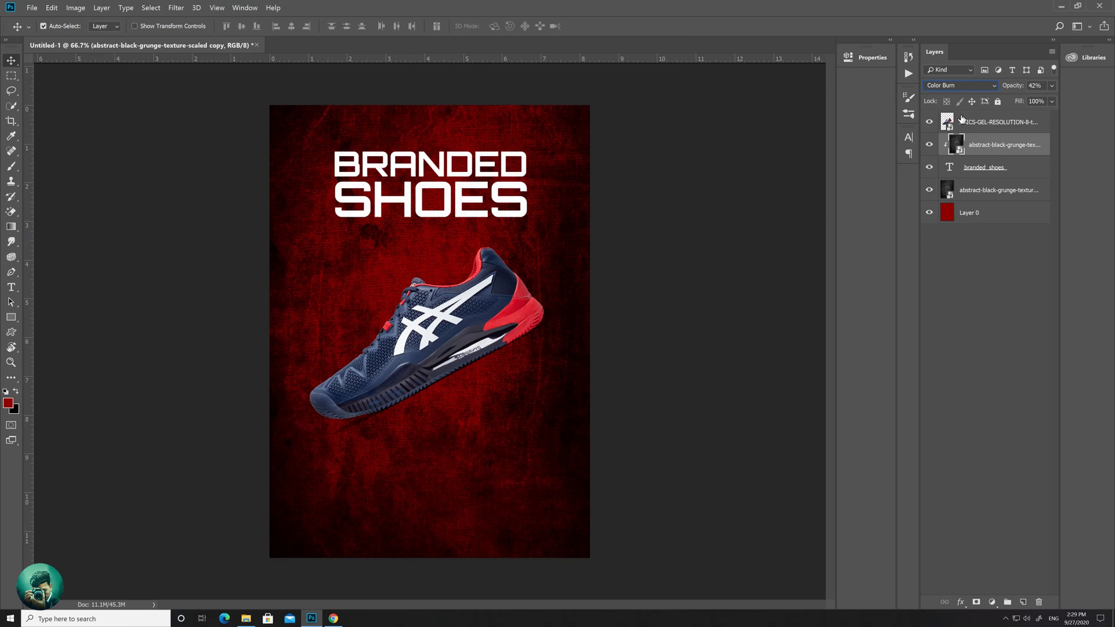
{"action": "key", "text": "Down"}
{"action": "key", "text": "Down"}
{"action": "key", "text": "Down"}
{"action": "key", "text": "Down"}
{"action": "key", "text": "Down"}
{"action": "key", "text": "Down"}
{"action": "key", "text": "Down"}
{"action": "key", "text": "Down"}
{"action": "left_click", "coordinate": [971, 266]}
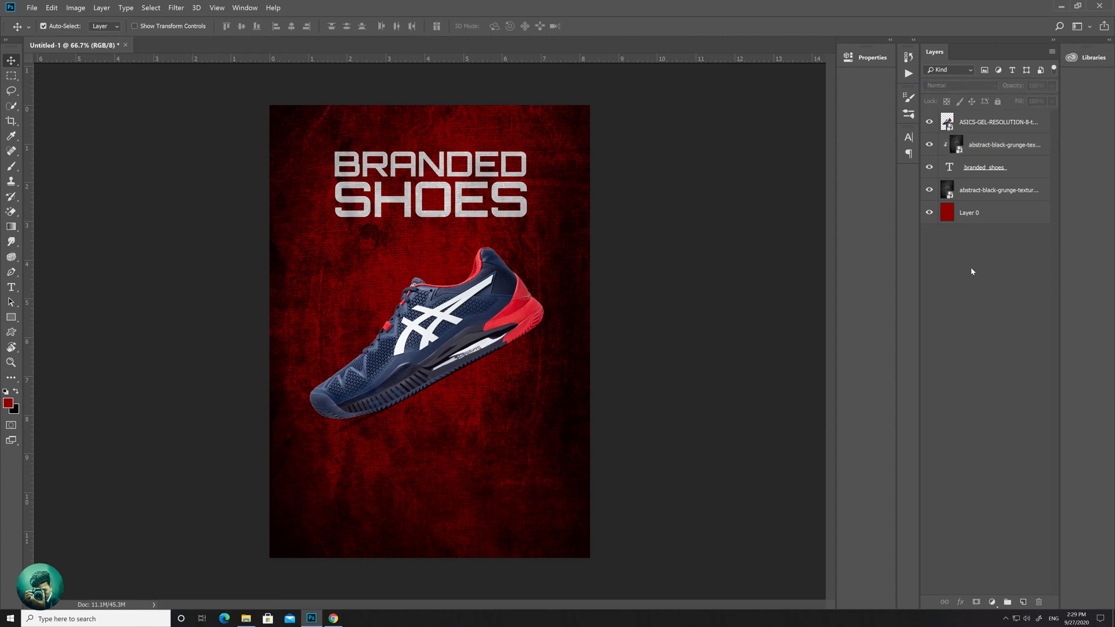
Step: Set the opacity of the heading's clipped texture layer to 20%
{"action": "left_click", "coordinate": [992, 152]}
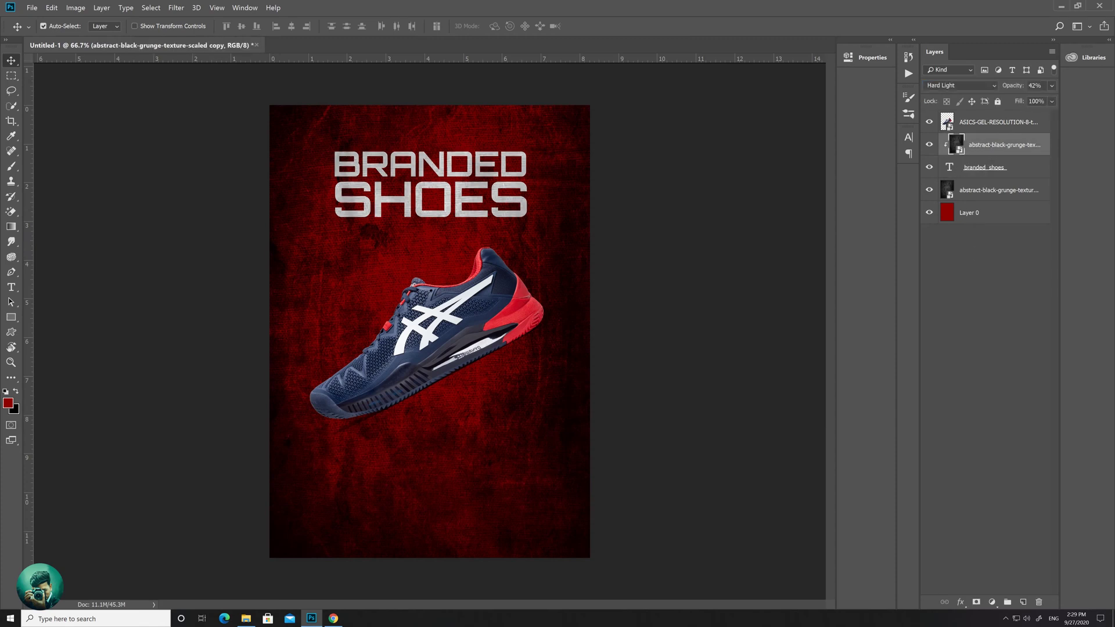
{"action": "type", "text": "20"}
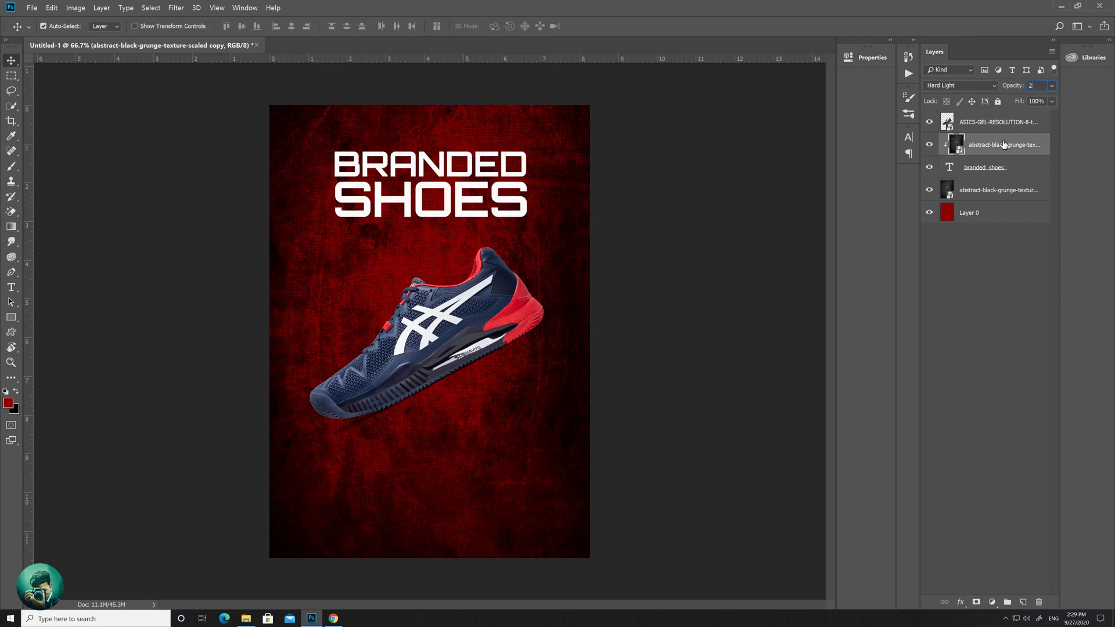
{"action": "left_click", "coordinate": [990, 318]}
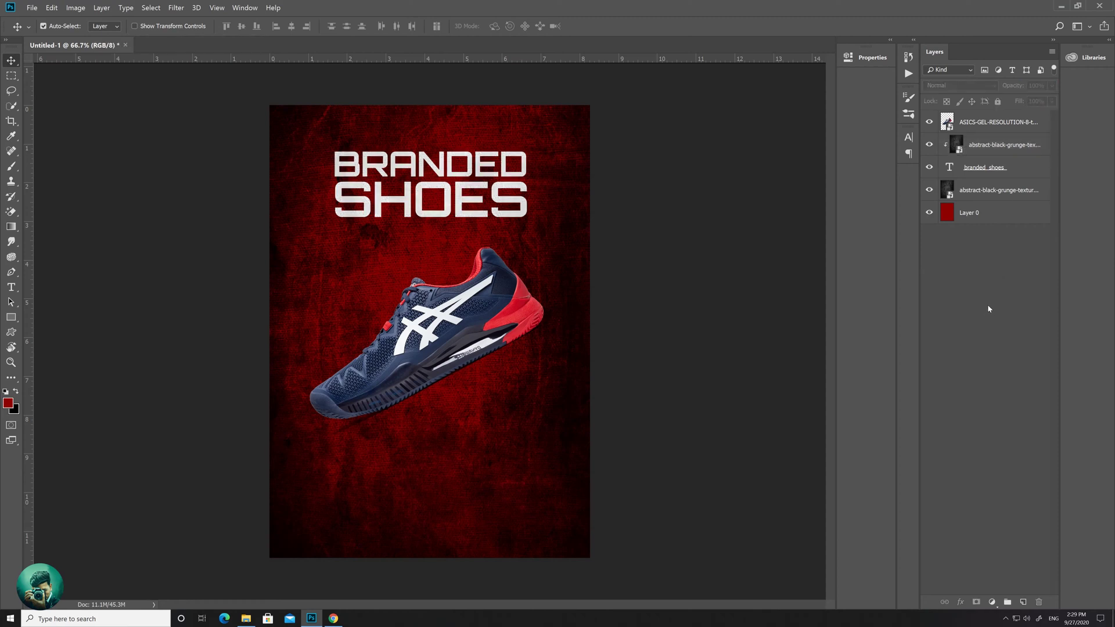
Step: Place the white Nike logo PNG on the poster and scale it to about 12.3% in the poster's lower-right corner
{"action": "left_click", "coordinate": [246, 619]}
{"action": "left_click_drag", "start_coordinate": [380, 107], "coordinate": [441, 513]}
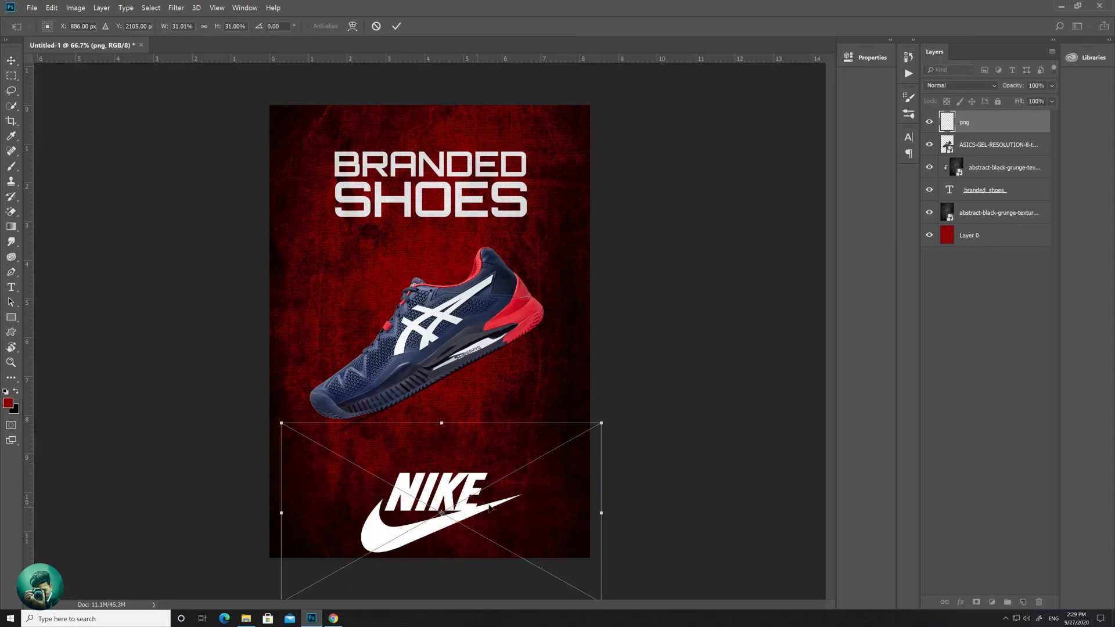
{"action": "left_click_drag", "start_coordinate": [601, 424], "coordinate": [542, 522]}
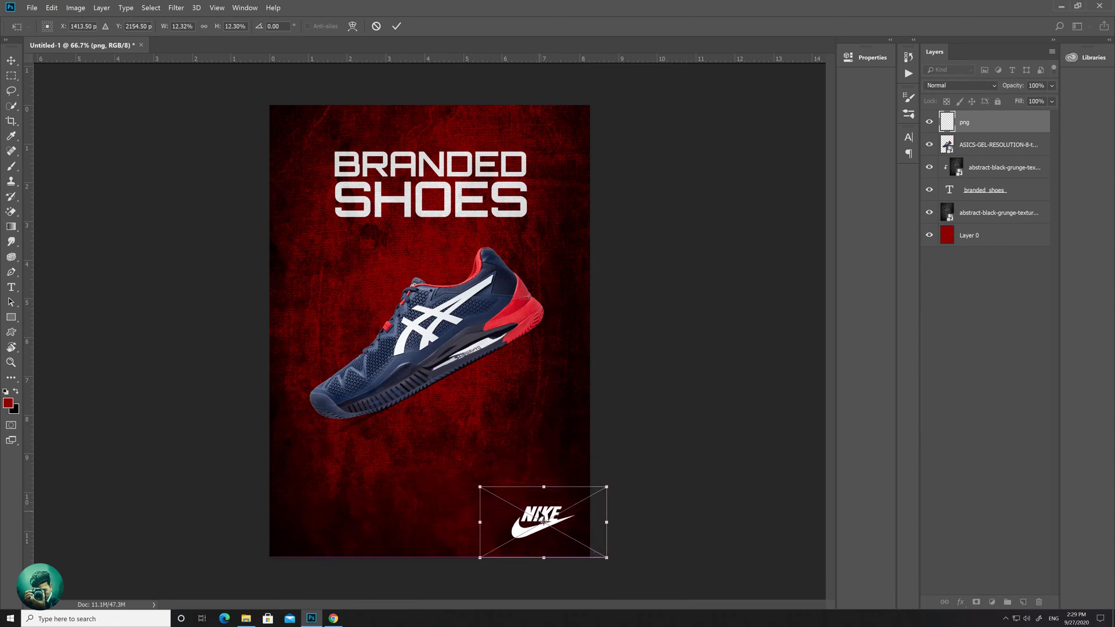
{"action": "key", "text": "Return"}
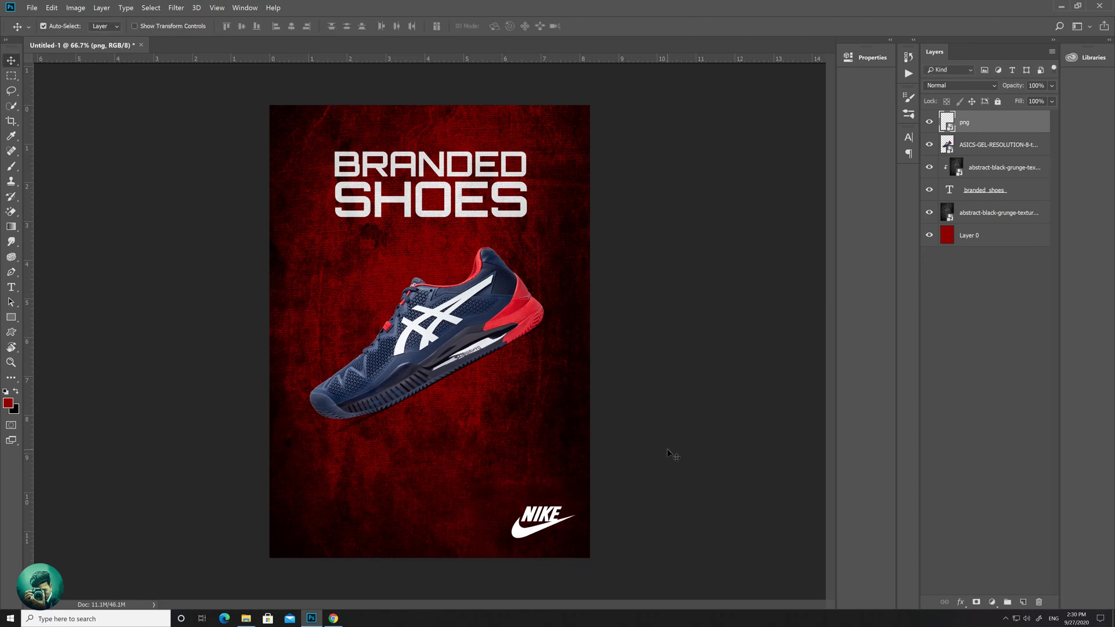
{"action": "left_click", "coordinate": [655, 462]}
{"action": "key", "text": "ctrl+minus"}
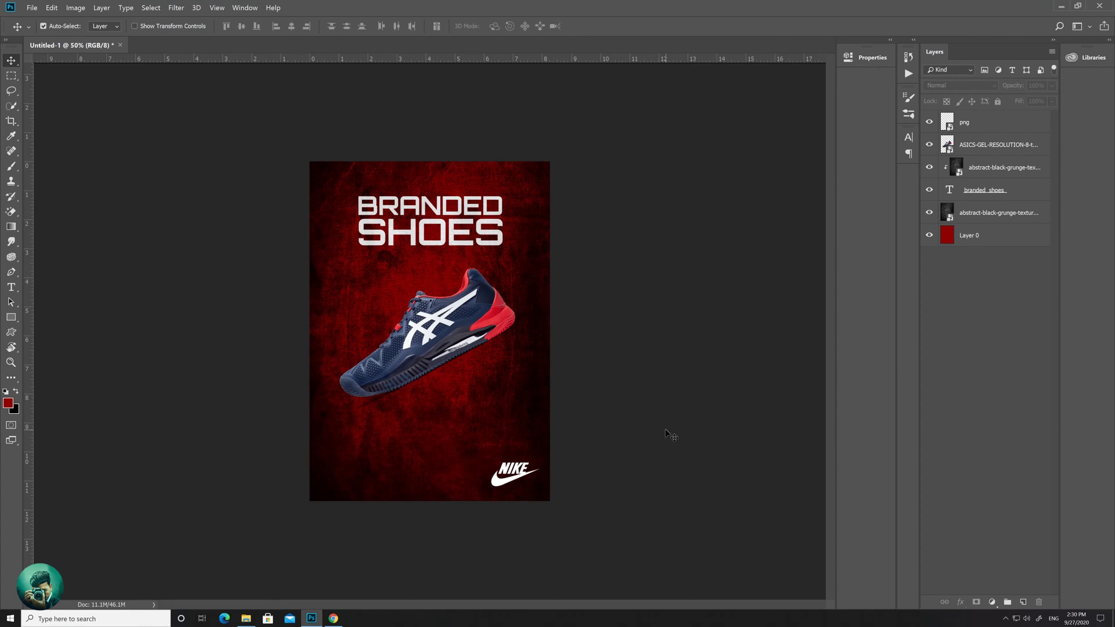
Step: Switch to Chrome and search Google for "nike shoes" in a new tab
{"action": "left_click", "coordinate": [334, 618]}
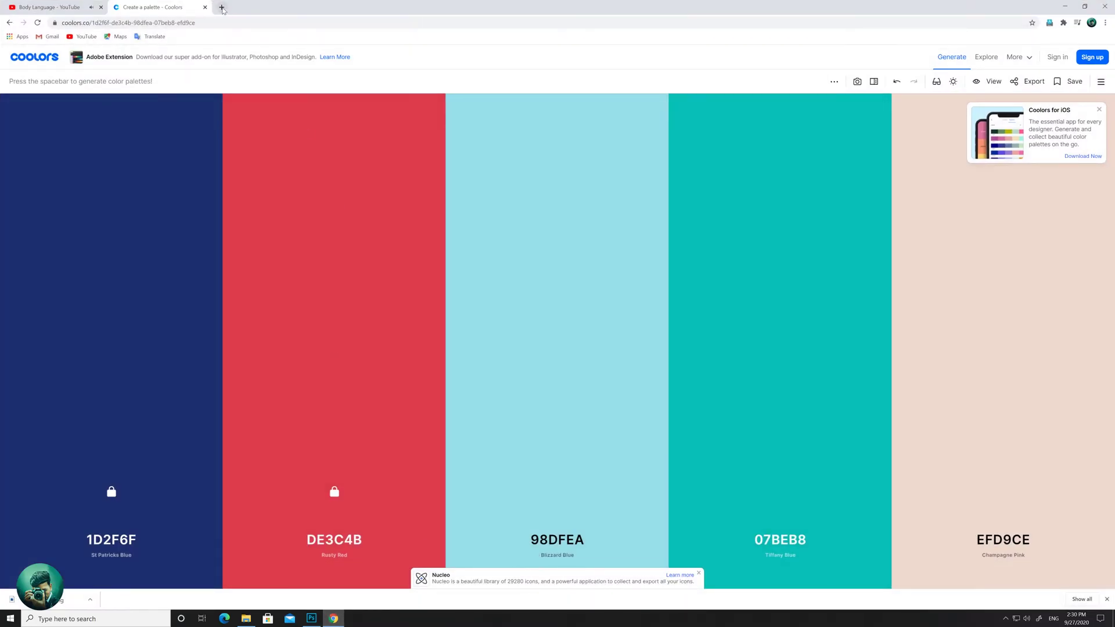
{"action": "left_click", "coordinate": [222, 7]}
{"action": "left_click", "coordinate": [493, 182]}
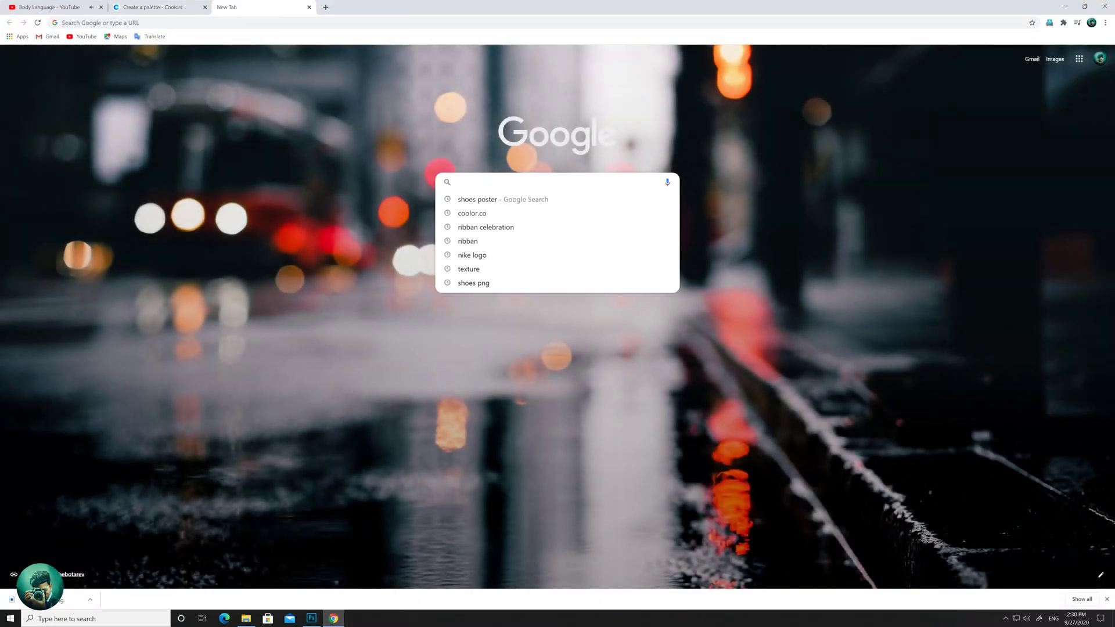
{"action": "type", "text": "nike sh"}
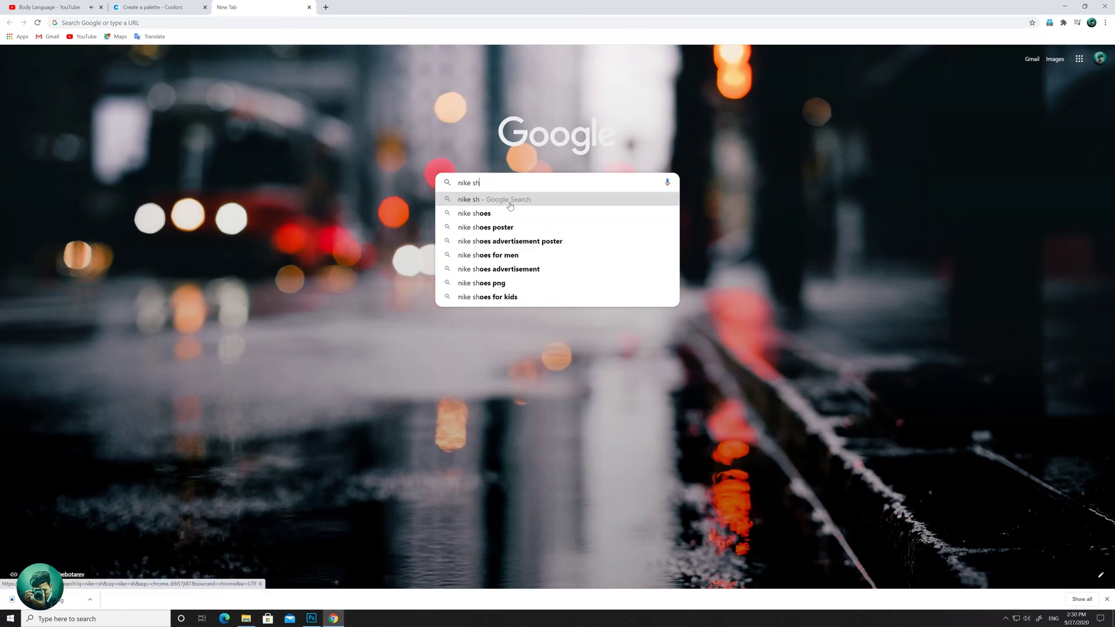
{"action": "key", "text": "Down"}
{"action": "key", "text": "Return"}
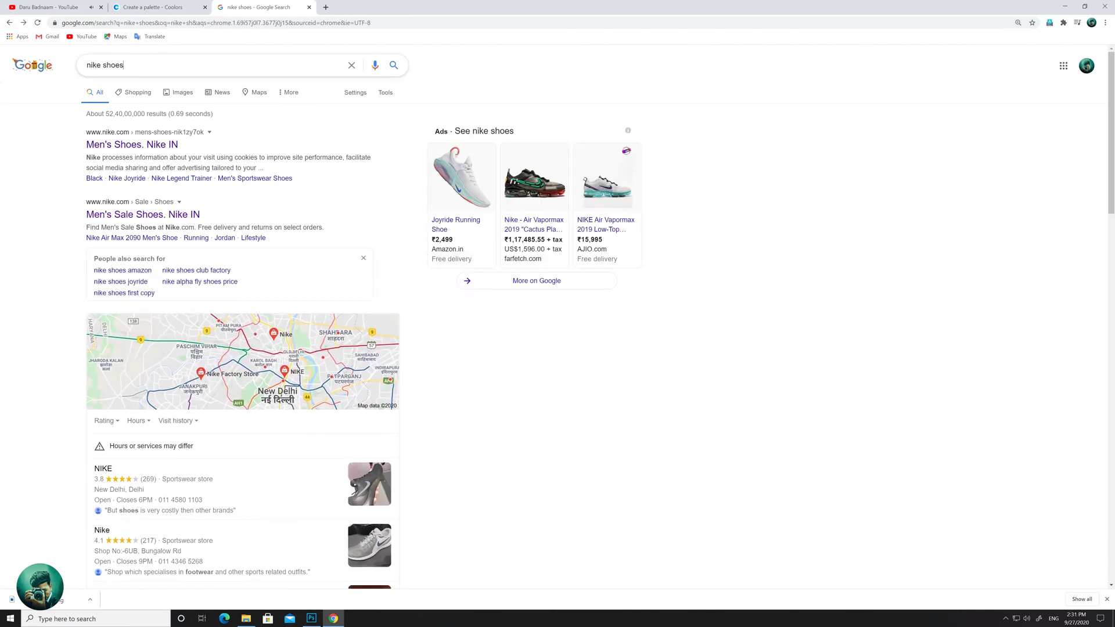
Step: Refine the Google search to "nike shoes description"
{"action": "left_click", "coordinate": [174, 65]}
{"action": "type", "text": "des"}
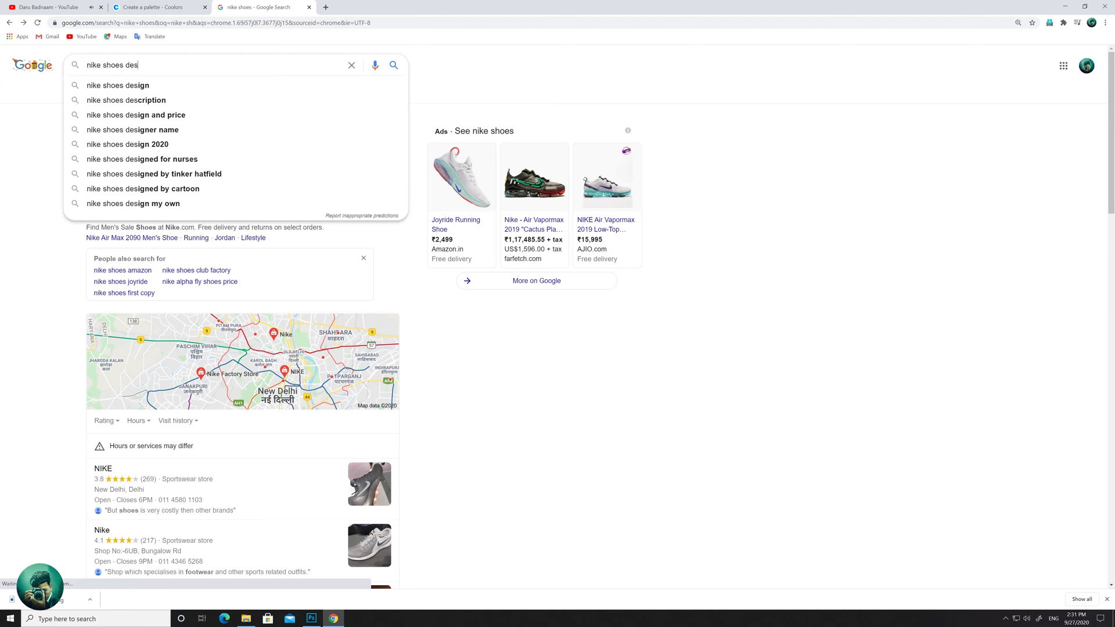
{"action": "left_click", "coordinate": [166, 105]}
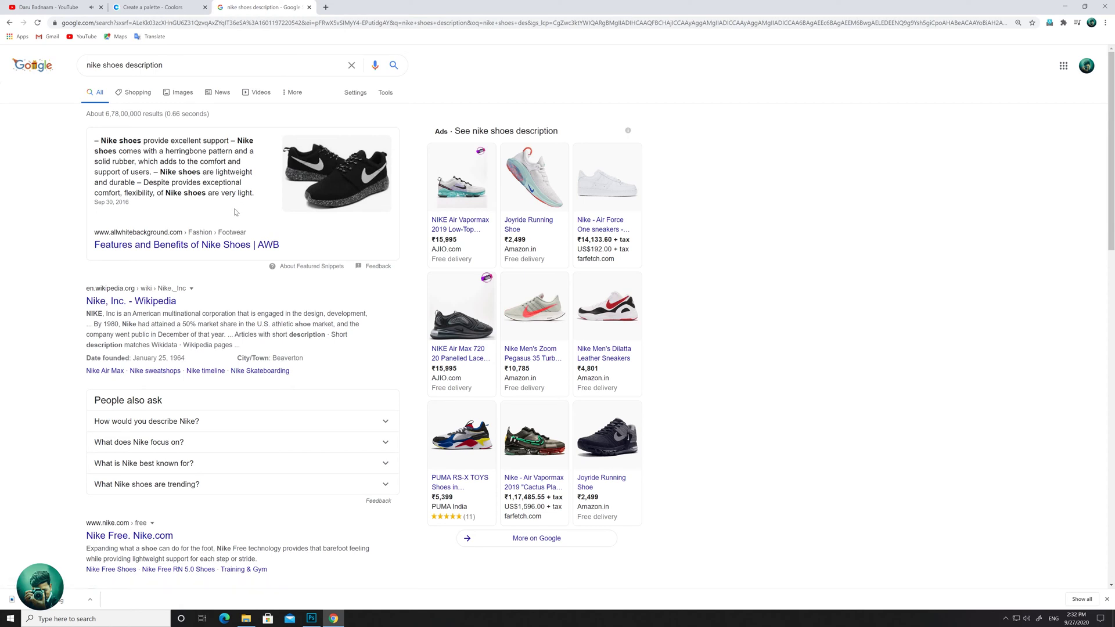
Step: Copy the featured snippet text describing the support, comfort and light weight of Nike shoes
{"action": "left_click", "coordinate": [319, 181]}
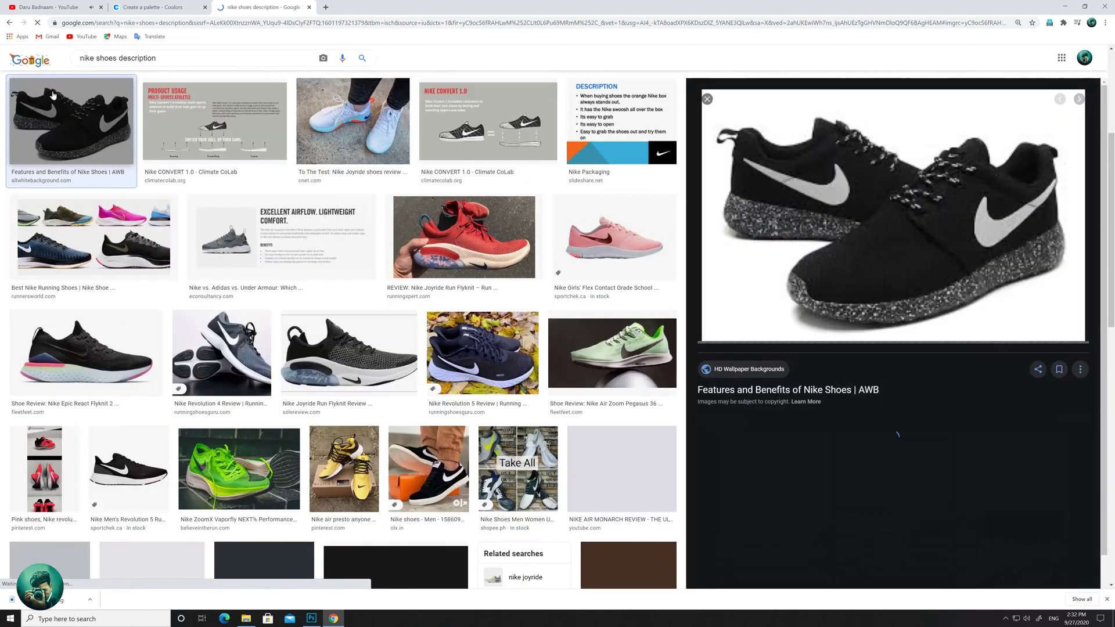
{"action": "left_click", "coordinate": [10, 23]}
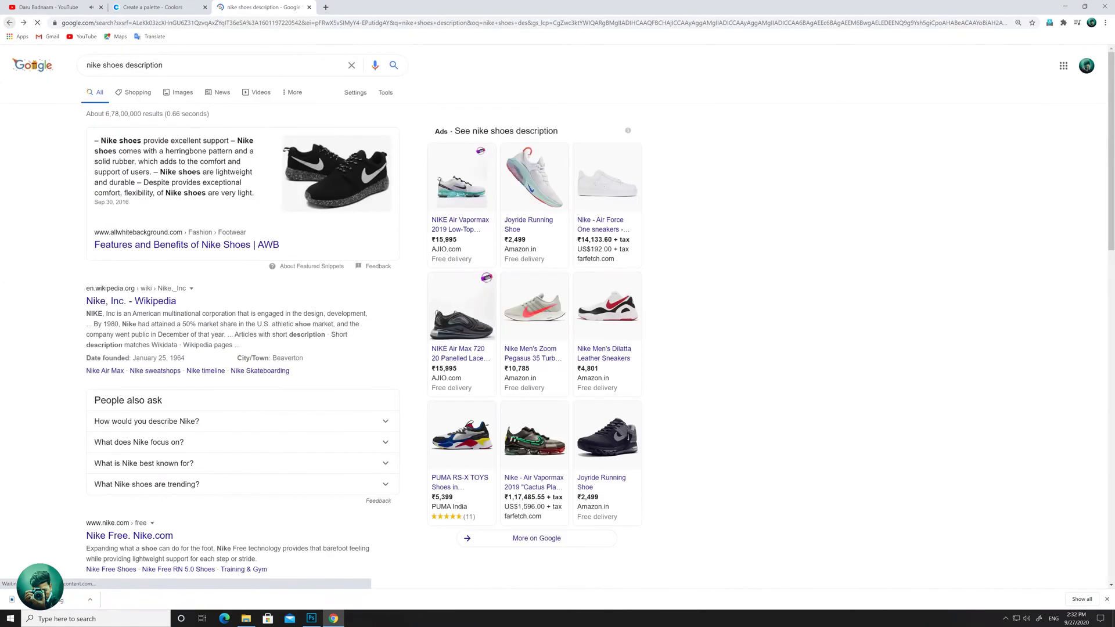
{"action": "left_click_drag", "start_coordinate": [101, 140], "coordinate": [253, 193]}
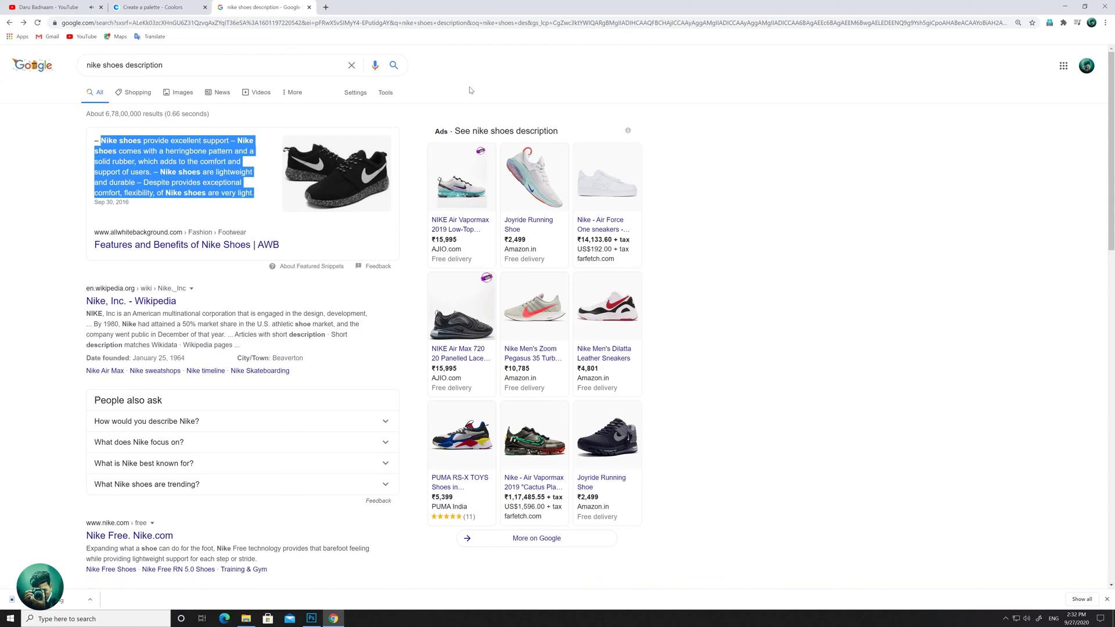
Step: Return to Photoshop, paste the copied description as a new text layer below the shoe and set its size to 8 pt
{"action": "left_click", "coordinate": [1065, 6]}
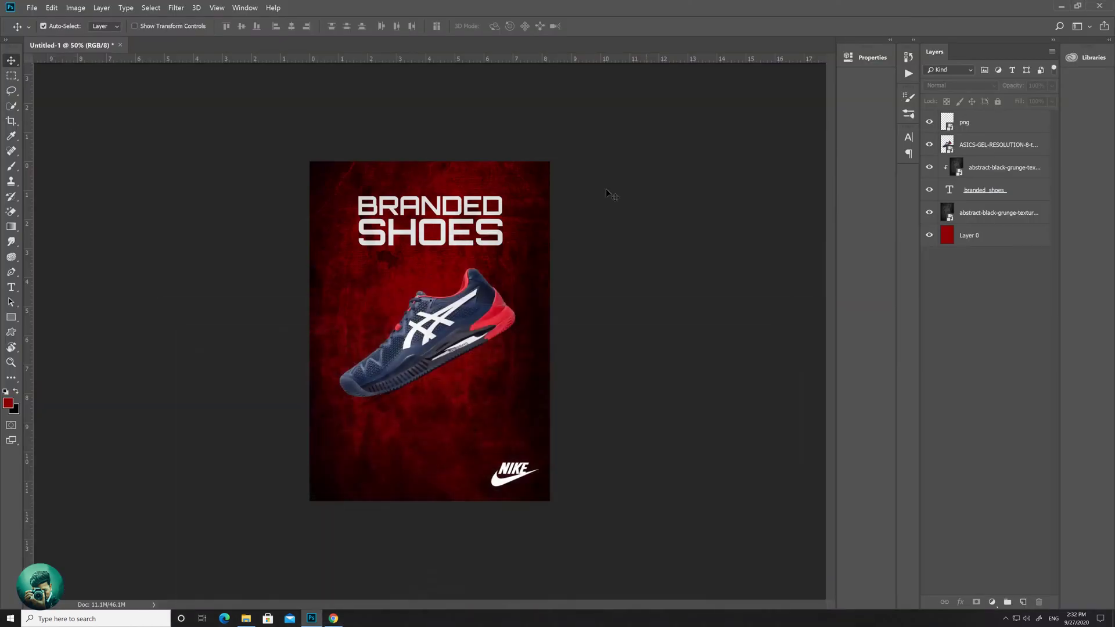
{"action": "key", "text": "t"}
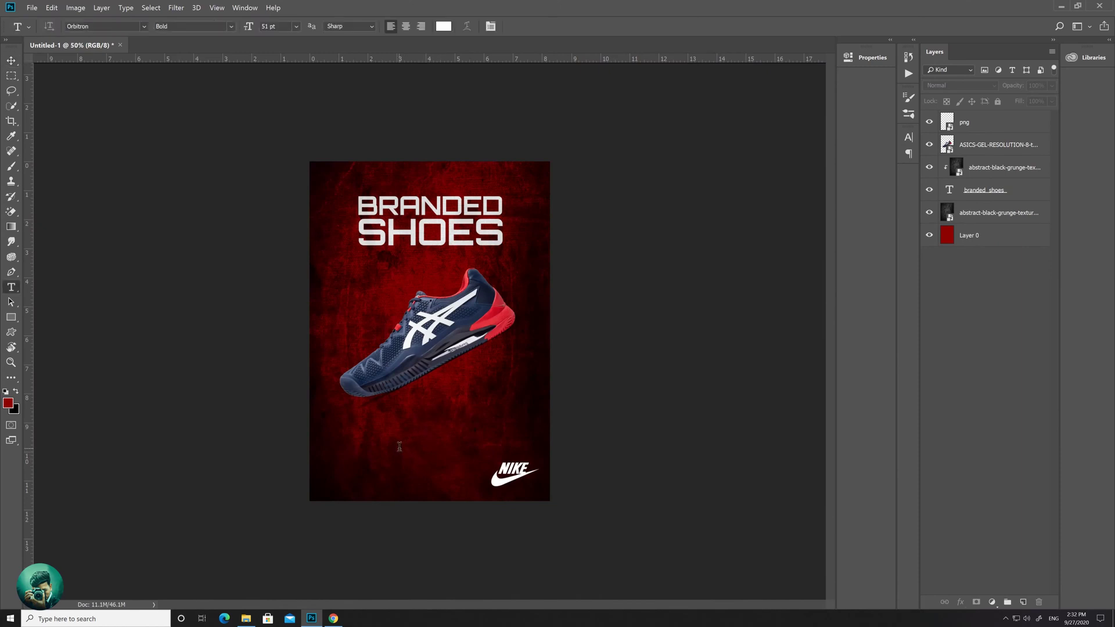
{"action": "left_click", "coordinate": [399, 442]}
{"action": "key", "text": "ctrl+v"}
{"action": "key", "text": "ctrl+a"}
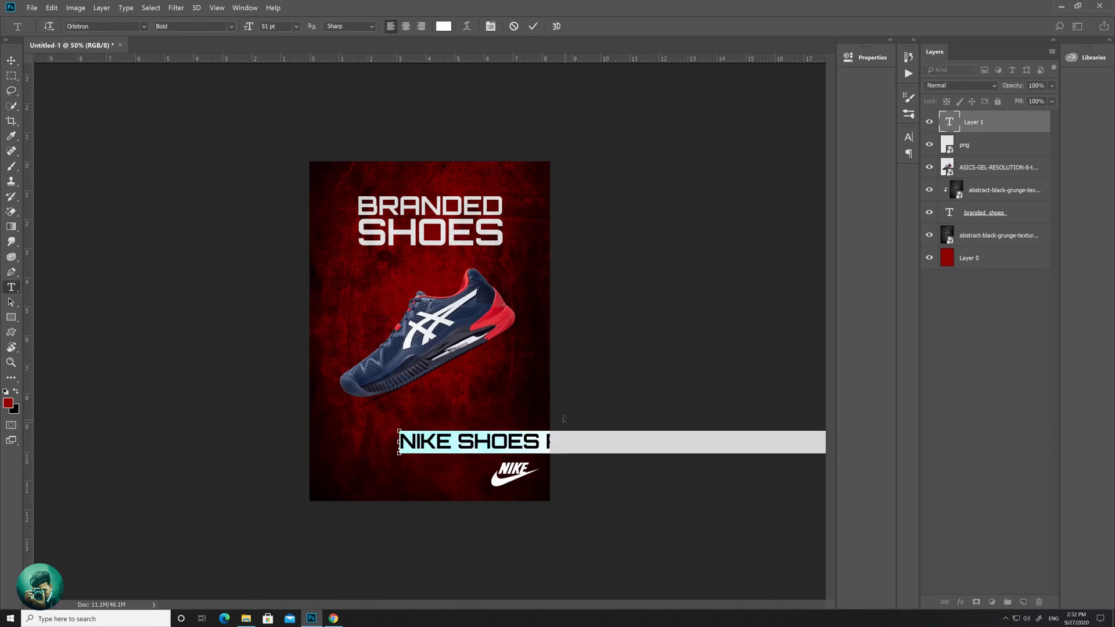
{"action": "left_click", "coordinate": [296, 26]}
{"action": "left_click", "coordinate": [284, 39]}
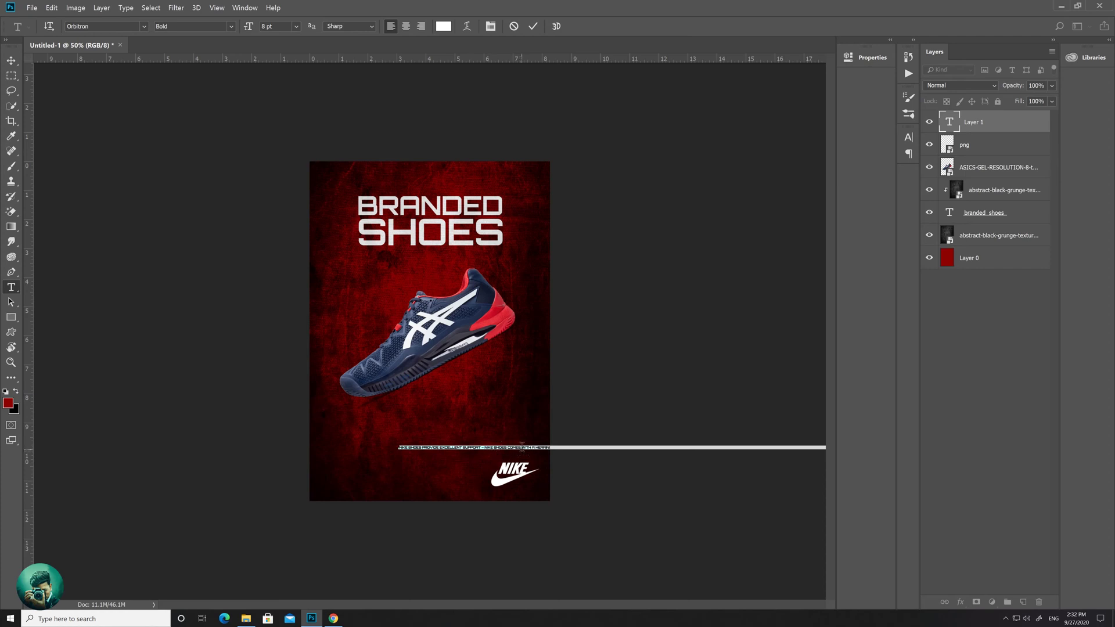
Step: Break the pasted description into three lines, starting new ones at "with a herringbone" and "comfort and support"
{"action": "left_click", "coordinate": [522, 446]}
{"action": "key", "text": "Return"}
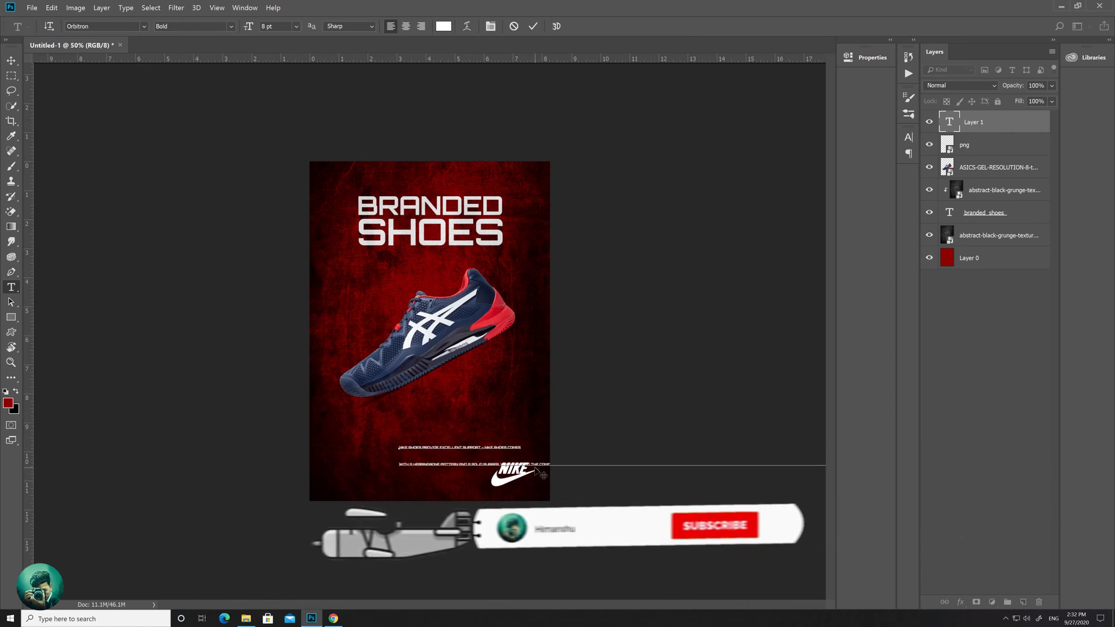
{"action": "left_click", "coordinate": [540, 462]}
{"action": "key", "text": "Return"}
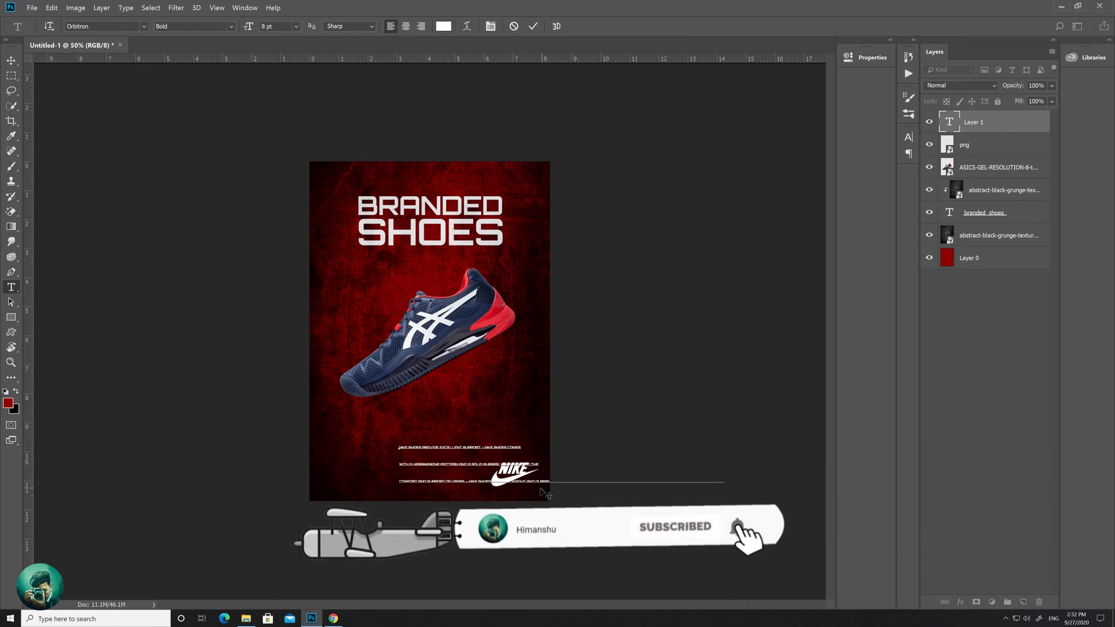
Step: Set the description text size to 12 pt and move the text block directly under the shoe, inside the poster's left edge
{"action": "key", "text": "ctrl+a"}
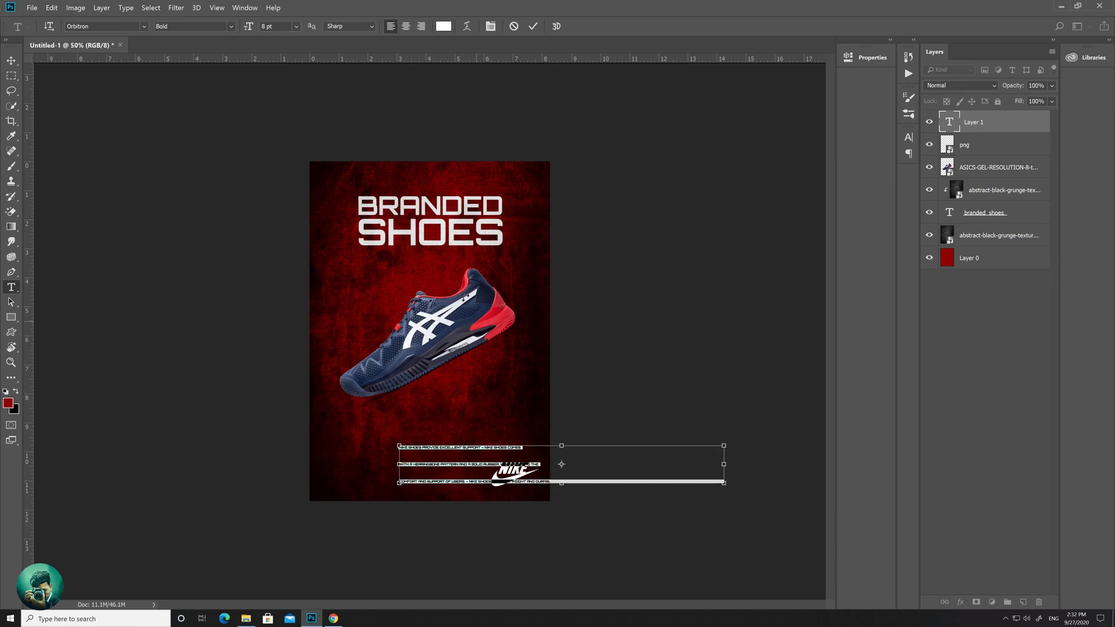
{"action": "left_click", "coordinate": [296, 26]}
{"action": "left_click", "coordinate": [281, 92]}
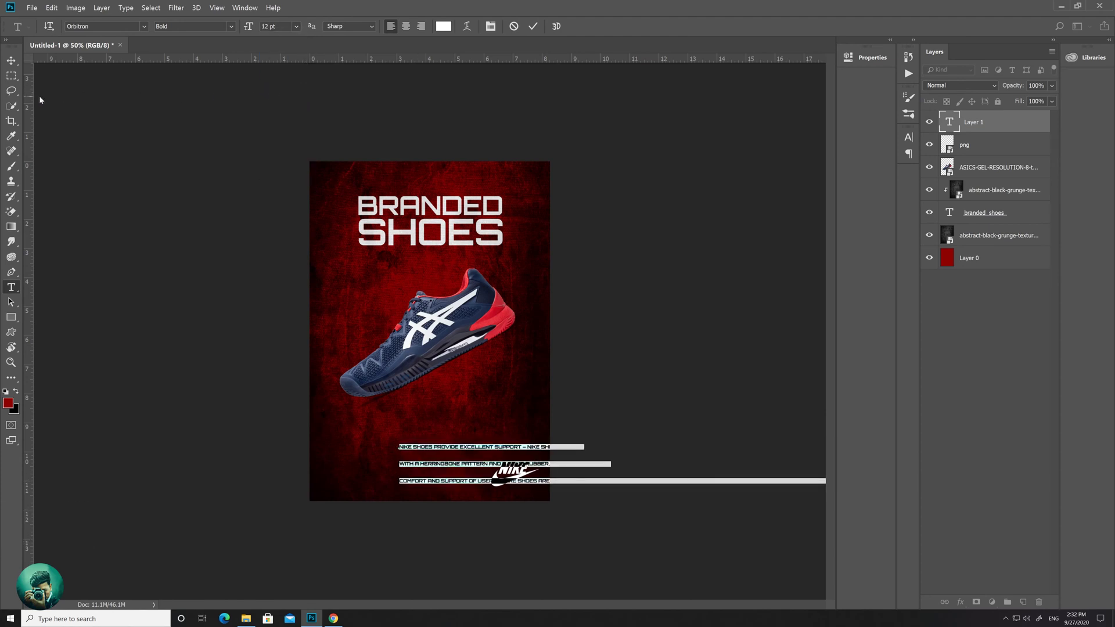
{"action": "left_click", "coordinate": [10, 61]}
{"action": "left_click_drag", "start_coordinate": [498, 452], "coordinate": [431, 419]}
Step: Break the overflowing third line of the description before "lightweight" and again before "exceptional comfort"
{"action": "key", "text": "t"}
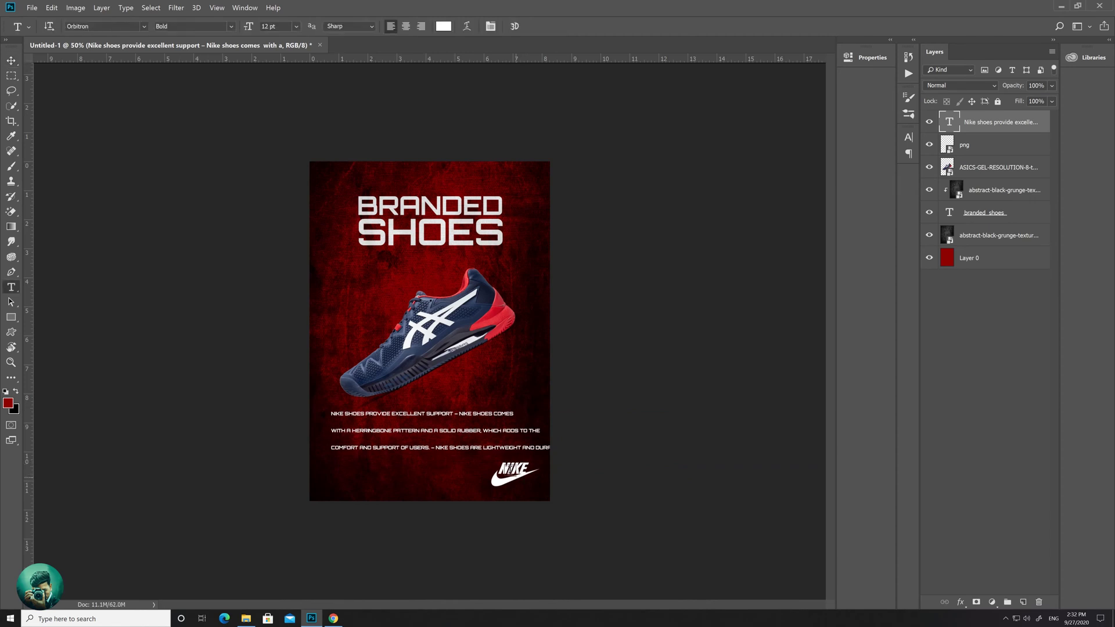
{"action": "left_click", "coordinate": [486, 448]}
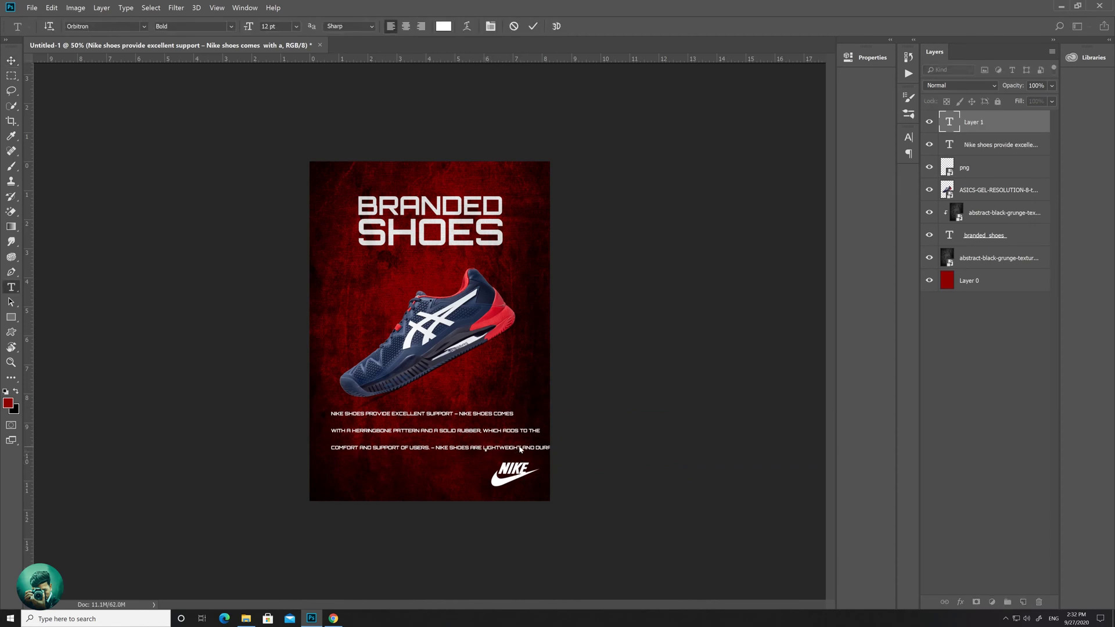
{"action": "left_click", "coordinate": [993, 124]}
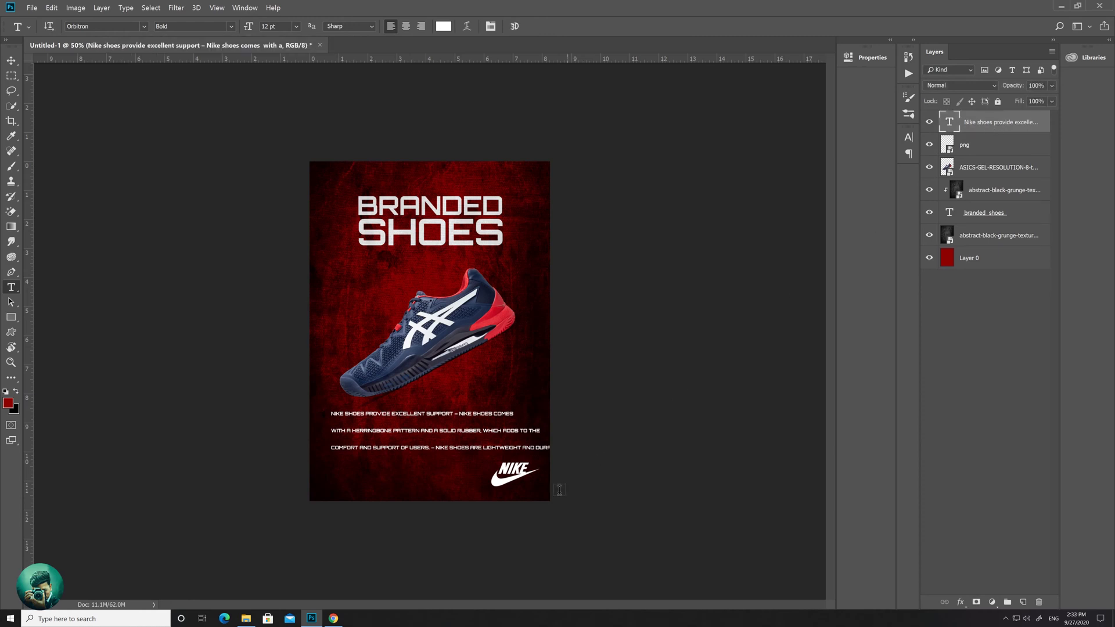
{"action": "left_click", "coordinate": [428, 448]}
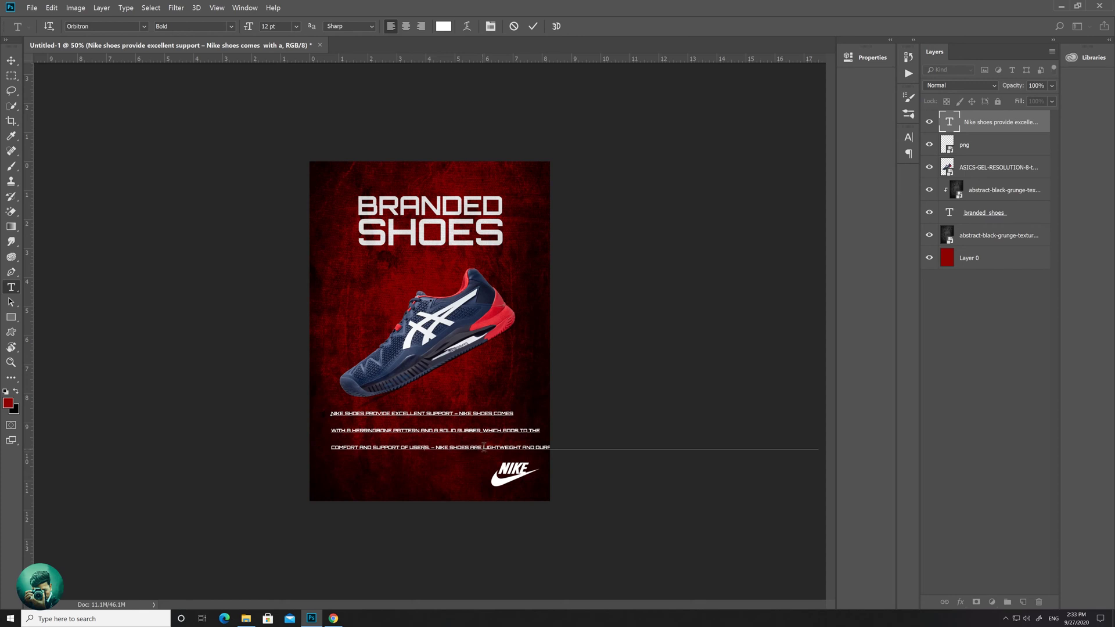
{"action": "left_click", "coordinate": [484, 447]}
{"action": "key", "text": "Return"}
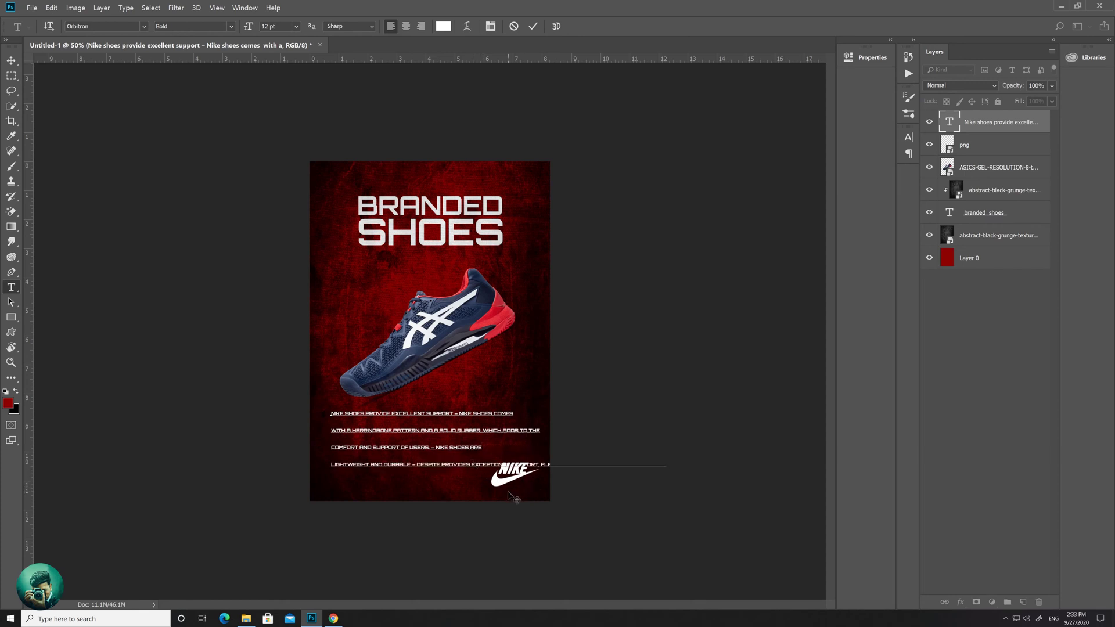
{"action": "key", "text": "Return"}
Step: Tighten the leading of the whole description text, trying 9 pt and 12 pt before settling on 14 pt
{"action": "key", "text": "ctrl+a"}
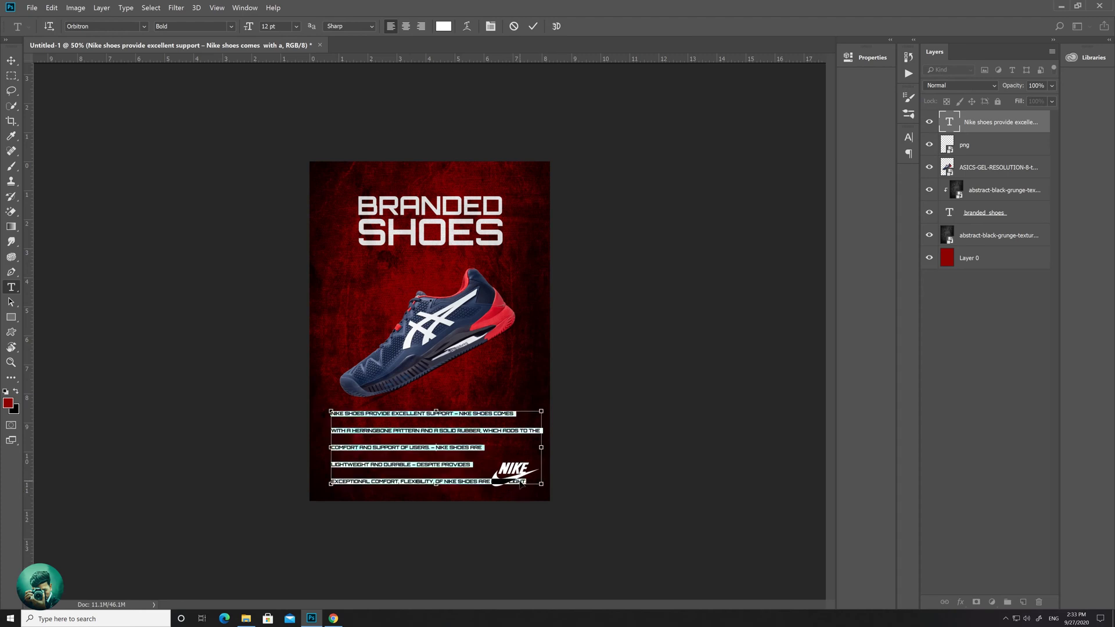
{"action": "key", "text": "ctrl+t"}
{"action": "left_click", "coordinate": [843, 168]}
{"action": "left_click", "coordinate": [886, 168]}
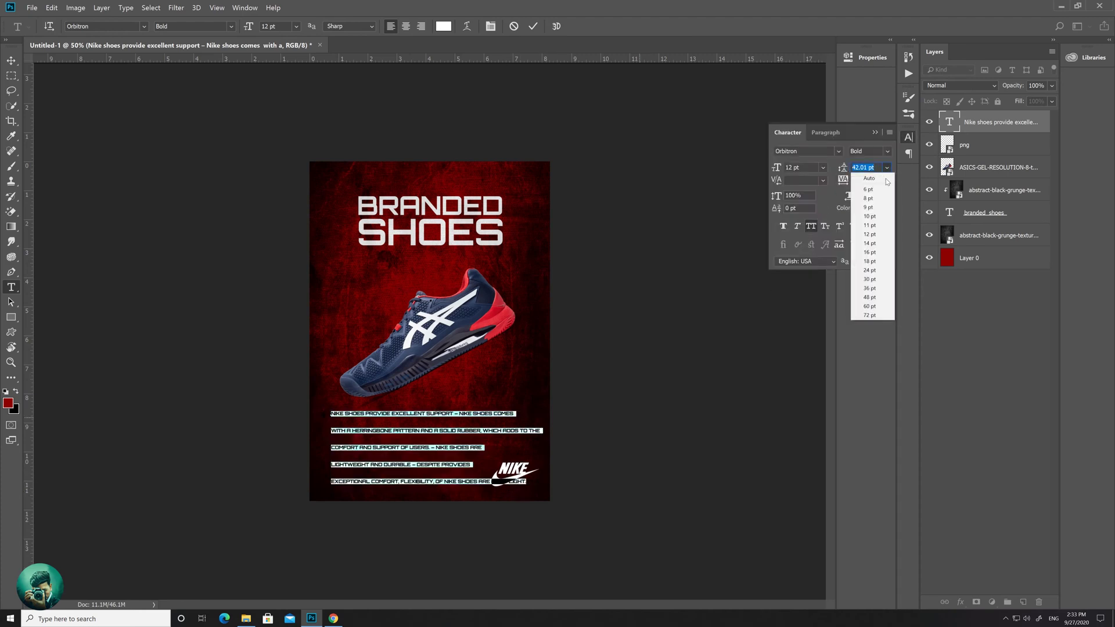
{"action": "left_click", "coordinate": [875, 214]}
{"action": "left_click", "coordinate": [886, 167]}
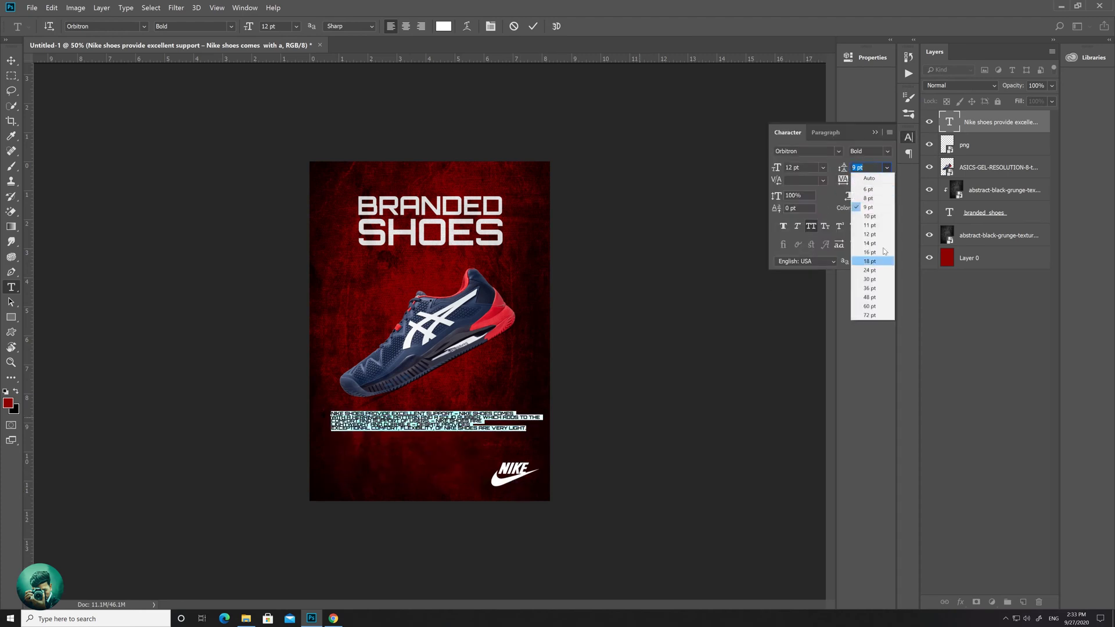
{"action": "left_click", "coordinate": [876, 231]}
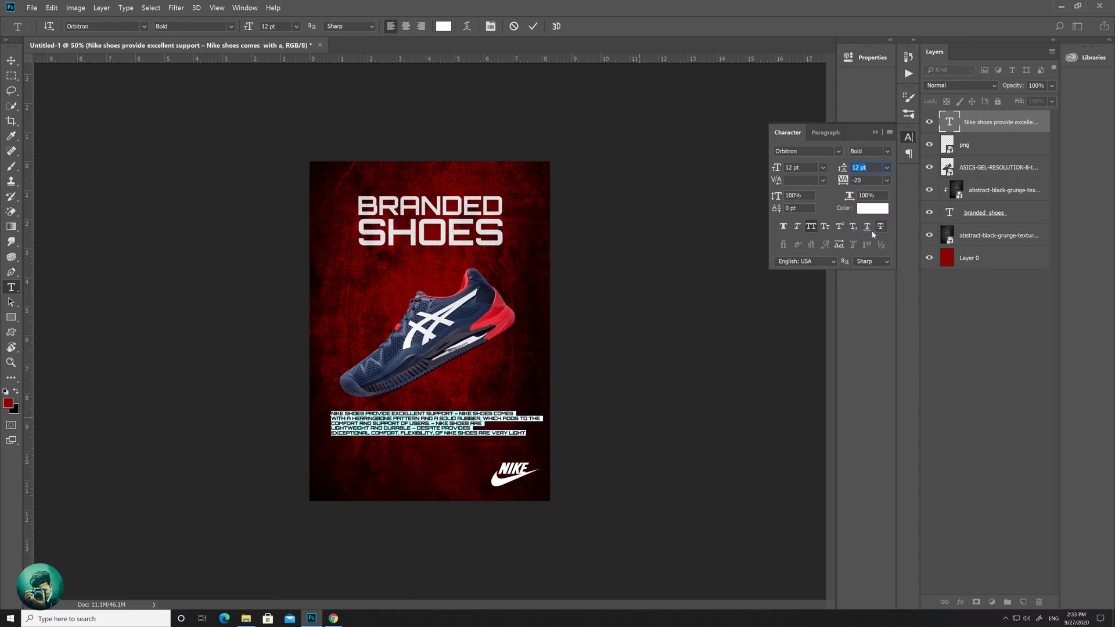
{"action": "left_click", "coordinate": [886, 168]}
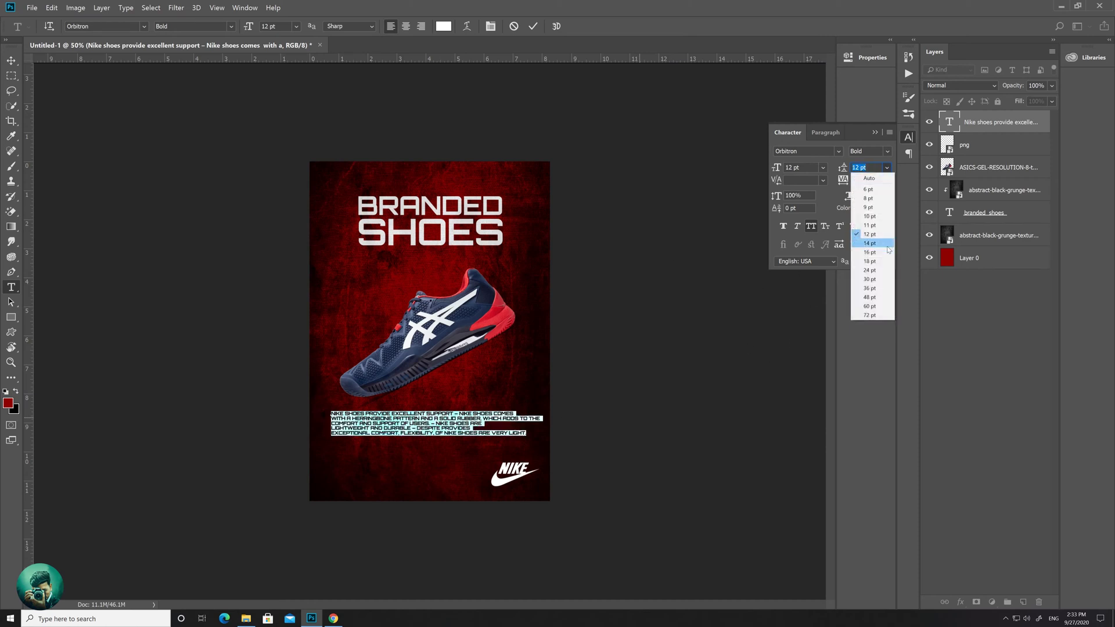
{"action": "left_click", "coordinate": [875, 244]}
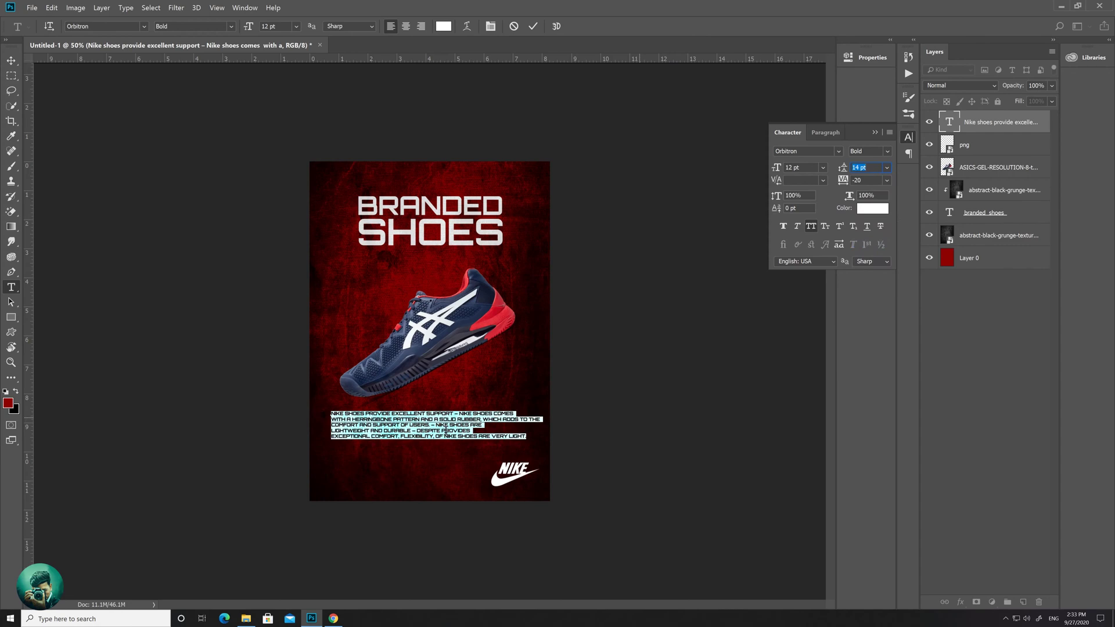
{"action": "left_click", "coordinate": [365, 430]}
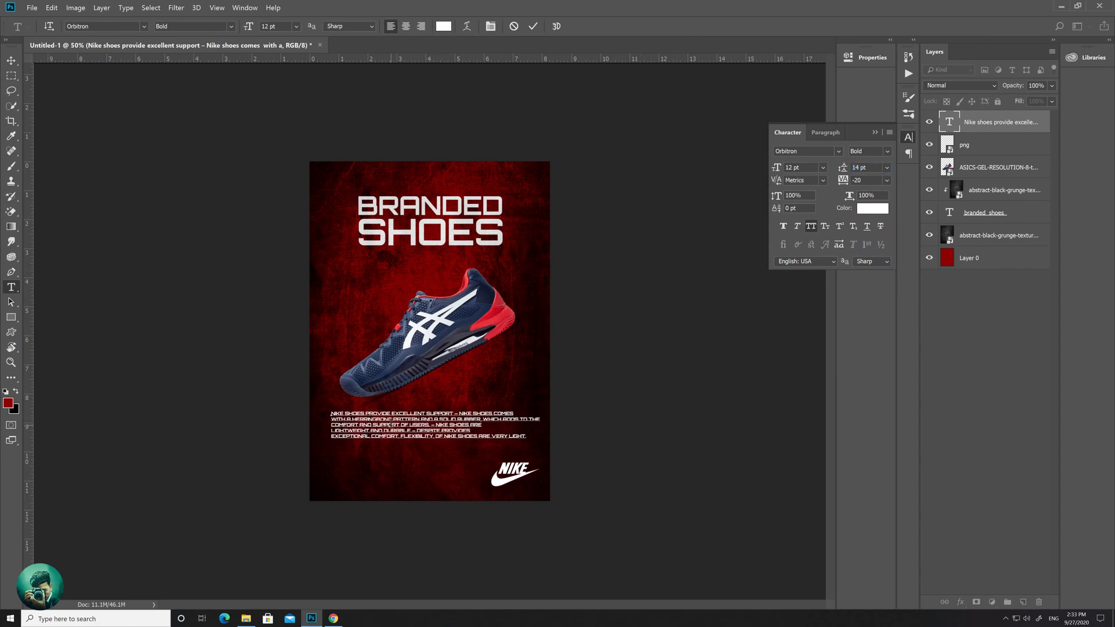
Step: Start a new description line at "which adds to the" and join "comfort and support of users" onto it
{"action": "key", "text": "ctrl+plus"}
{"action": "key", "text": "ctrl+plus"}
{"action": "scroll", "coordinate": [531, 441], "scroll_direction": "down", "scroll_amount": 4}
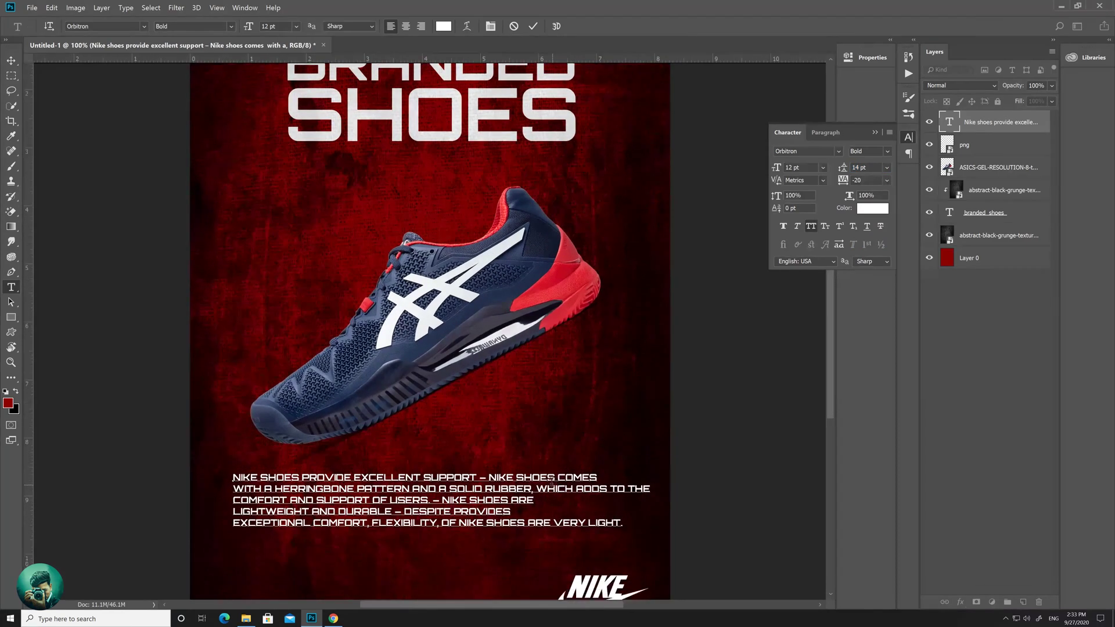
{"action": "scroll", "coordinate": [531, 442], "scroll_direction": "down", "scroll_amount": 2}
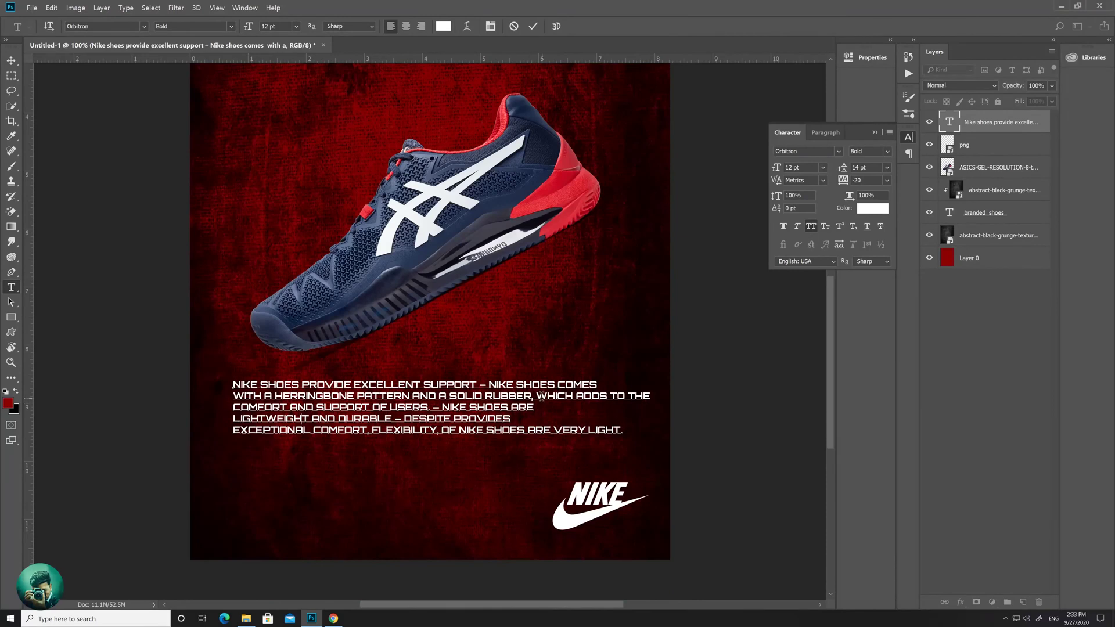
{"action": "left_click", "coordinate": [540, 396]}
{"action": "key", "text": "BackSpace"}
{"action": "key", "text": "Return"}
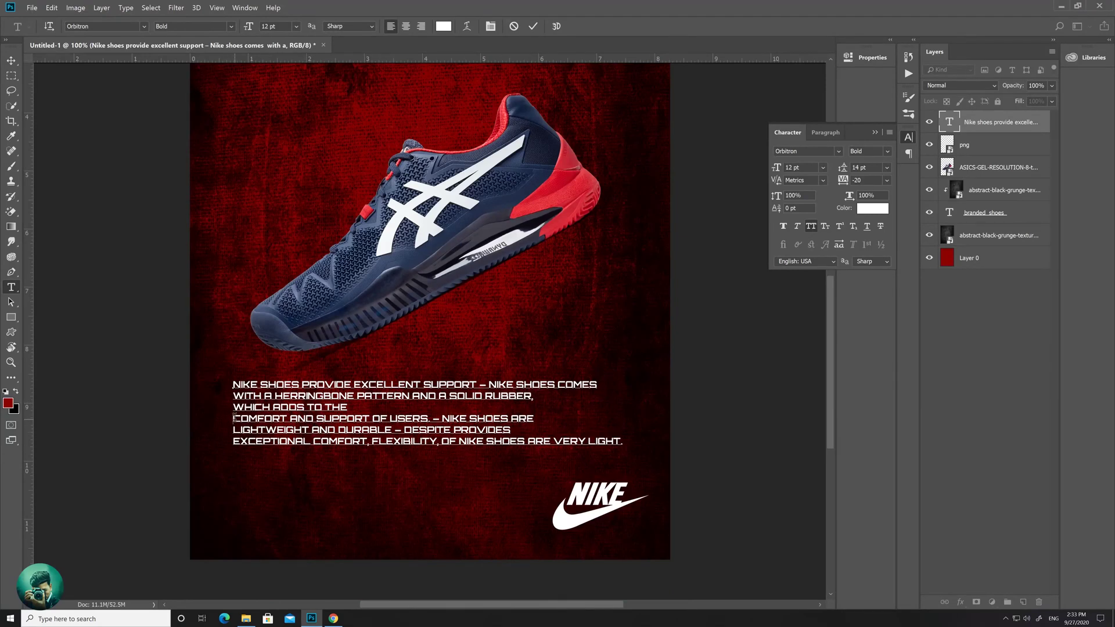
{"action": "key", "text": "BackSpace"}
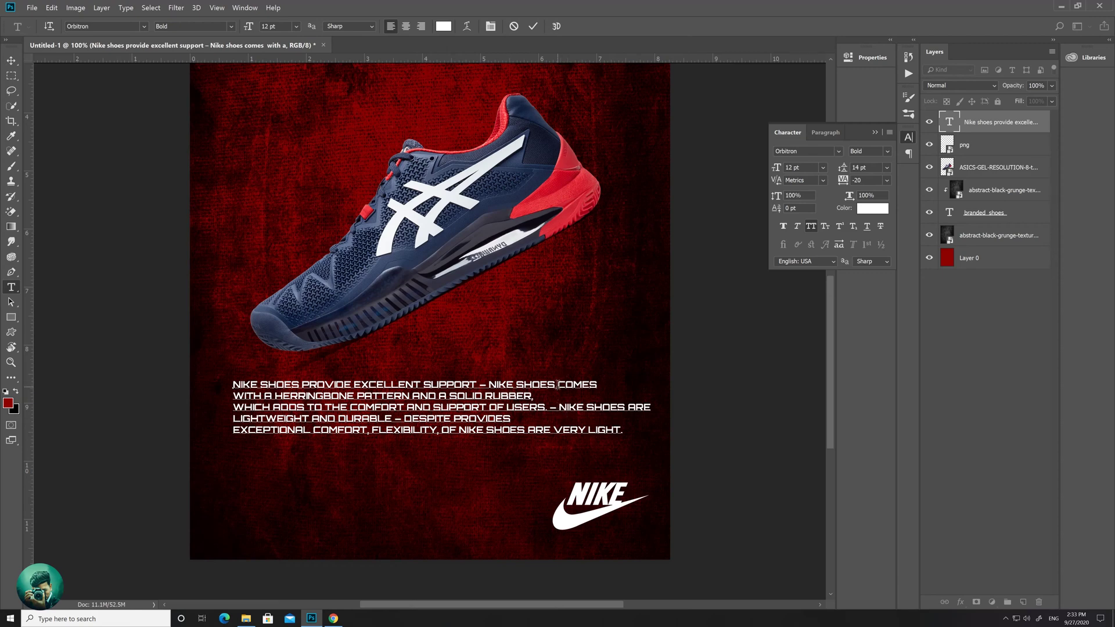
Step: Start new description lines at "comes" and "users", joining the text of the following line onto each
{"action": "key", "text": "BackSpace"}
{"action": "key", "text": "Return"}
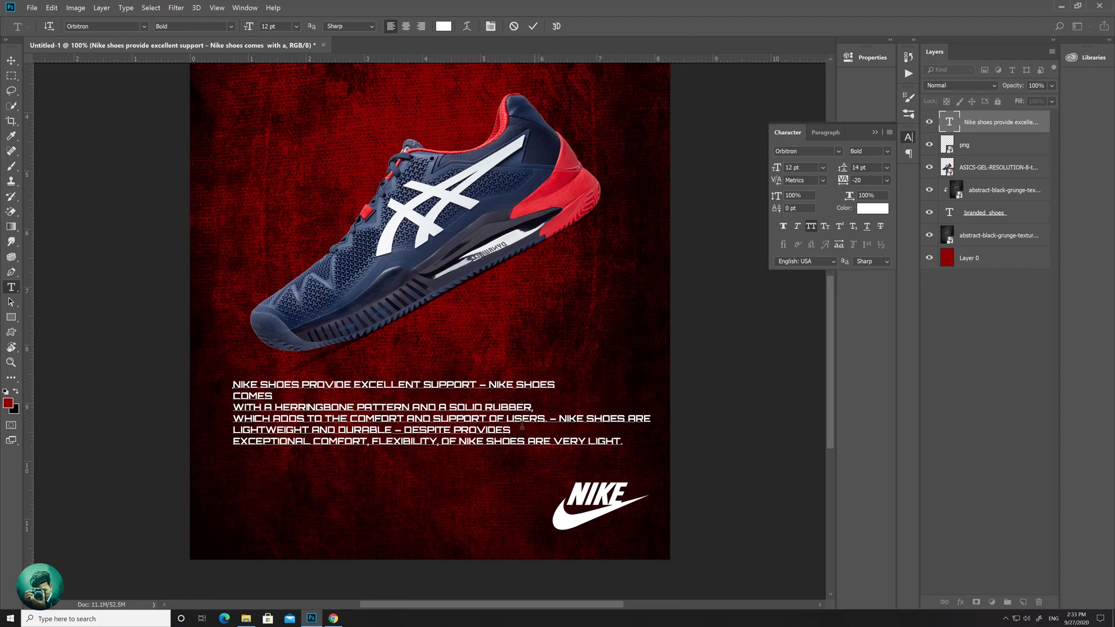
{"action": "key", "text": "BackSpace"}
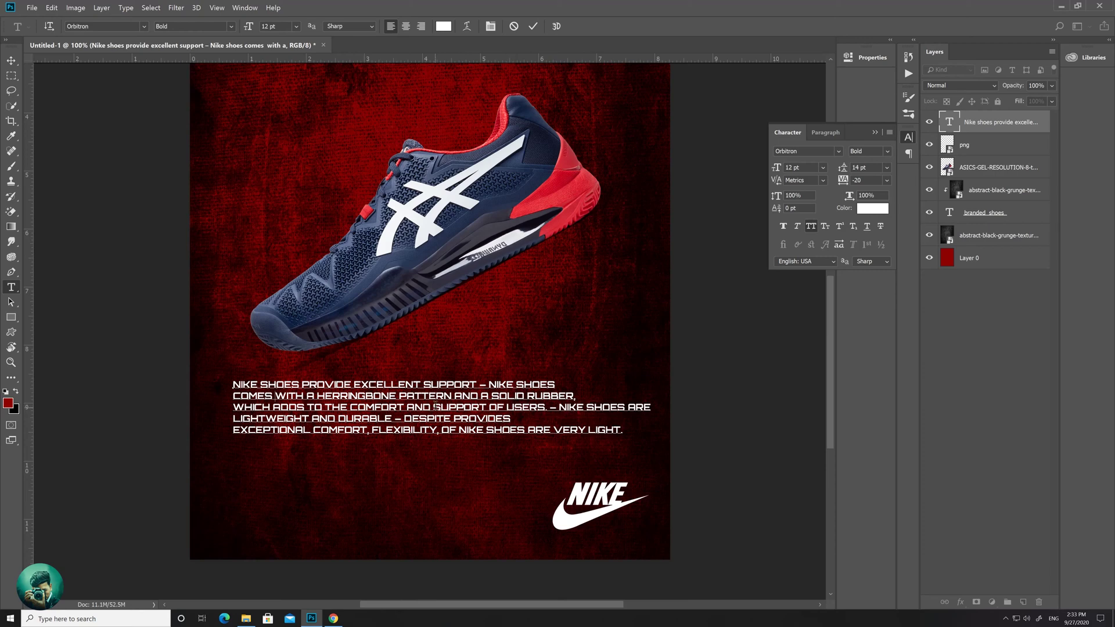
{"action": "left_click", "coordinate": [507, 406]}
{"action": "key", "text": "Return"}
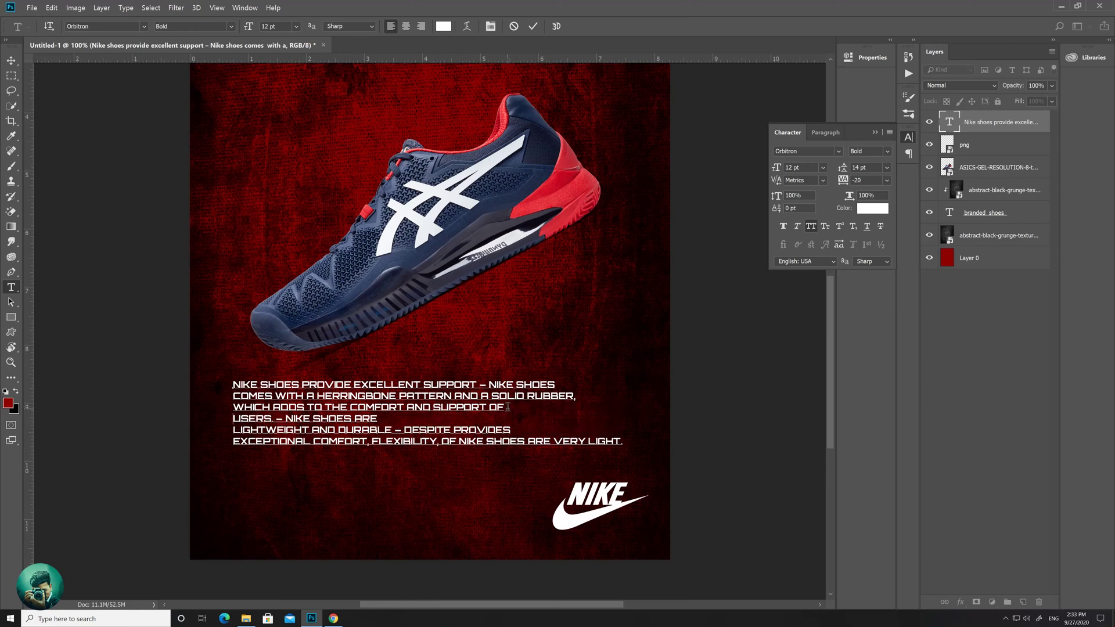
{"action": "left_click", "coordinate": [232, 430]}
{"action": "key", "text": "BackSpace"}
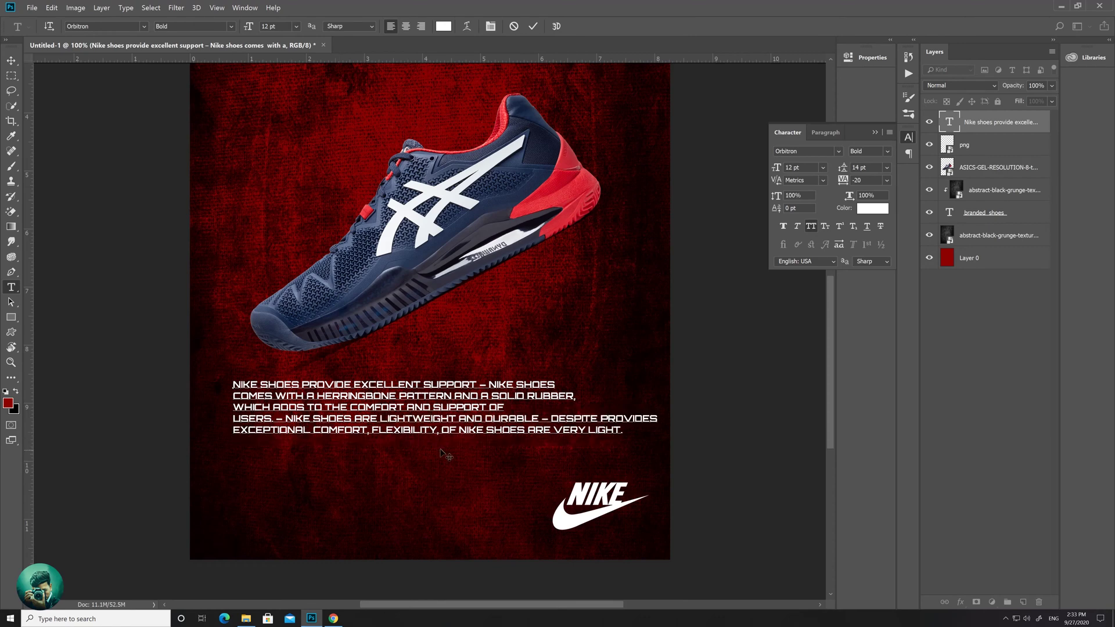
Step: Start new lines at "despite provides" and "of Nike shoes", joining "exceptional comfort, flexibility" onto the "despite provides" line
{"action": "left_click", "coordinate": [549, 419]}
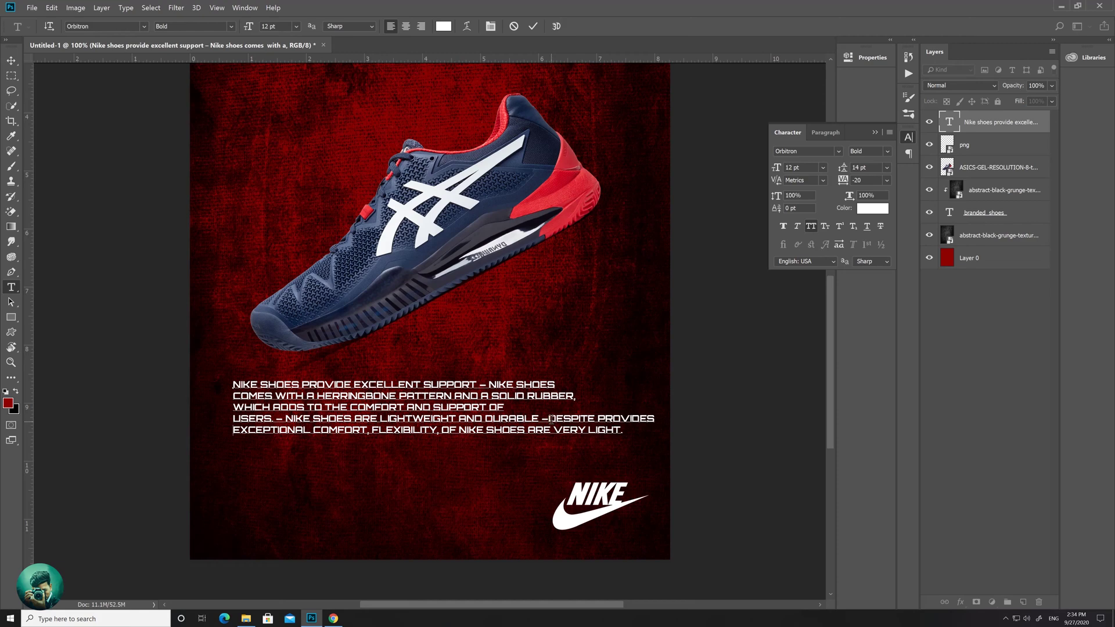
{"action": "key", "text": "Return"}
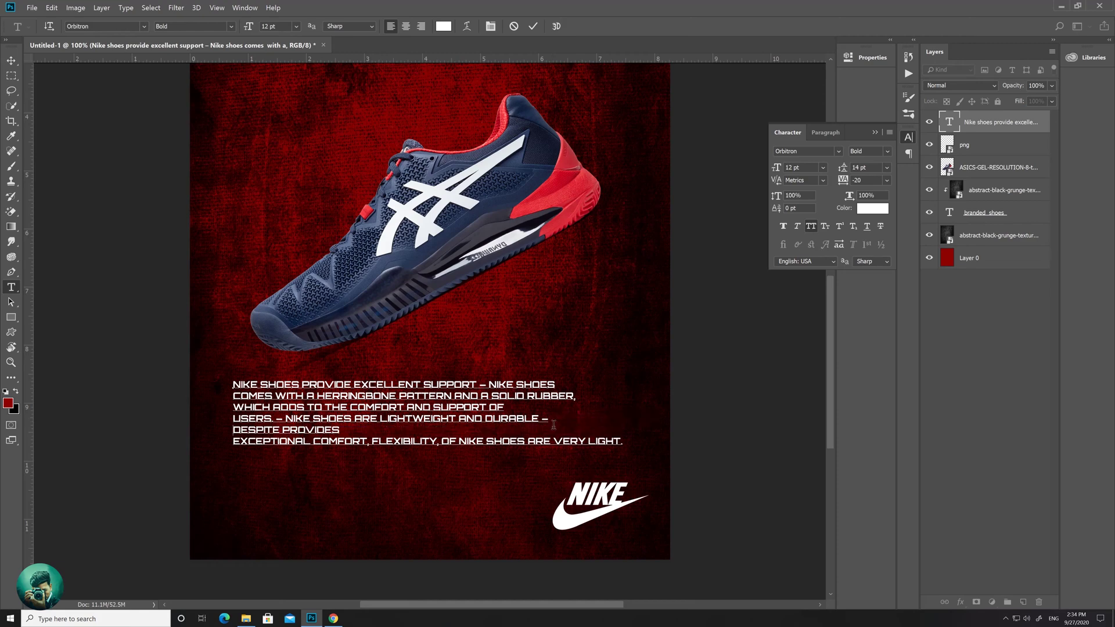
{"action": "left_click", "coordinate": [234, 441]}
{"action": "key", "text": "BackSpace"}
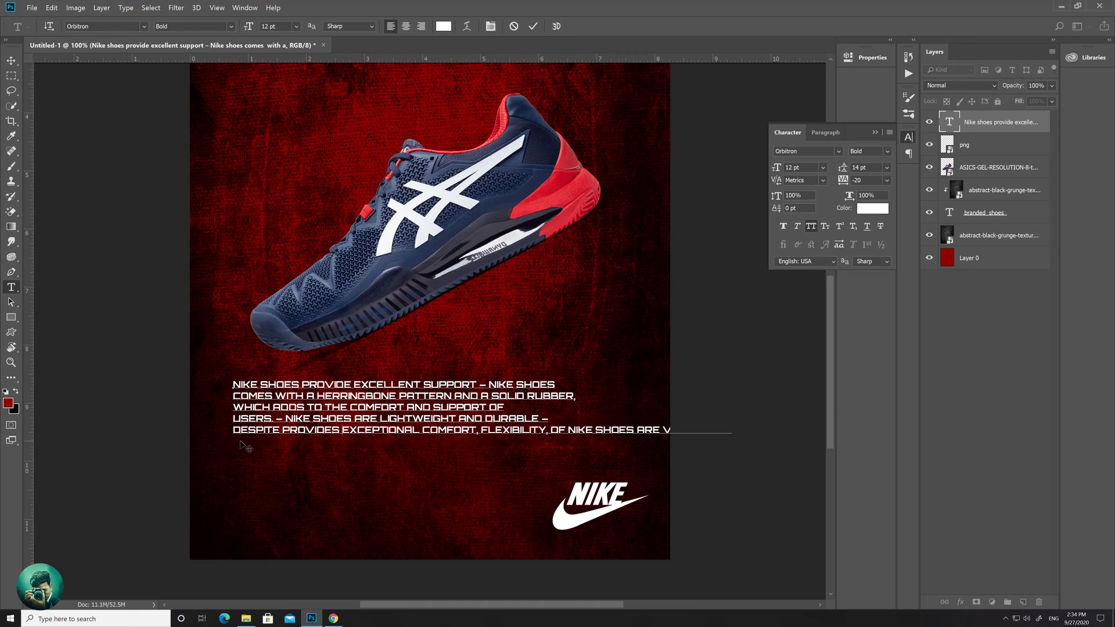
{"action": "left_click", "coordinate": [550, 430]}
{"action": "key", "text": "Return"}
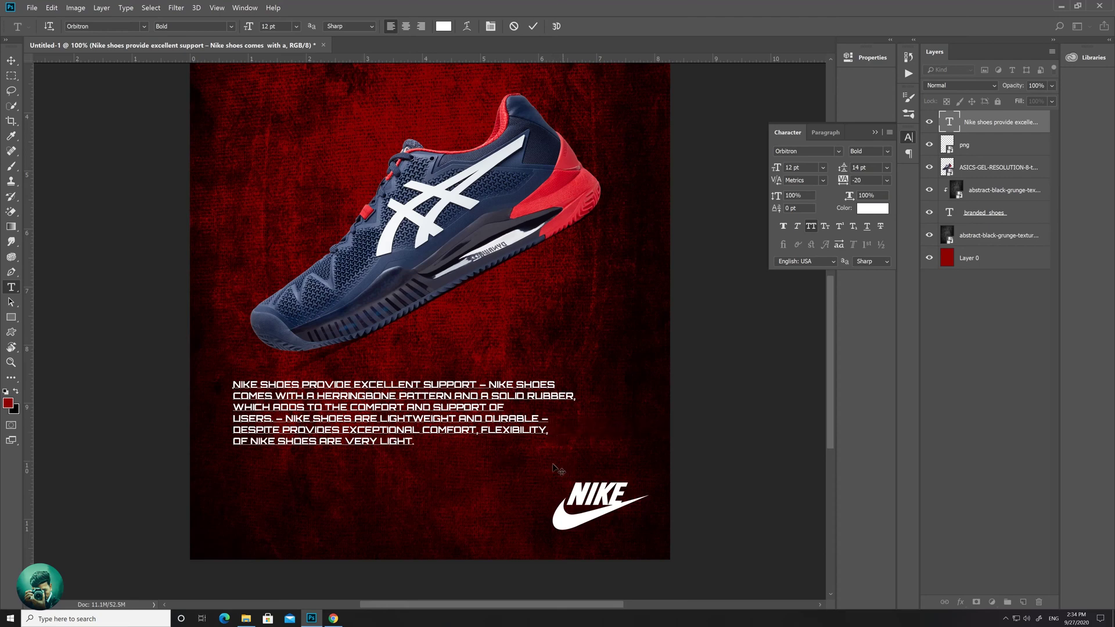
Step: Move the description block down to the poster's lower-left corner, beside the Nike logo
{"action": "left_click_drag", "start_coordinate": [415, 441], "coordinate": [231, 384]}
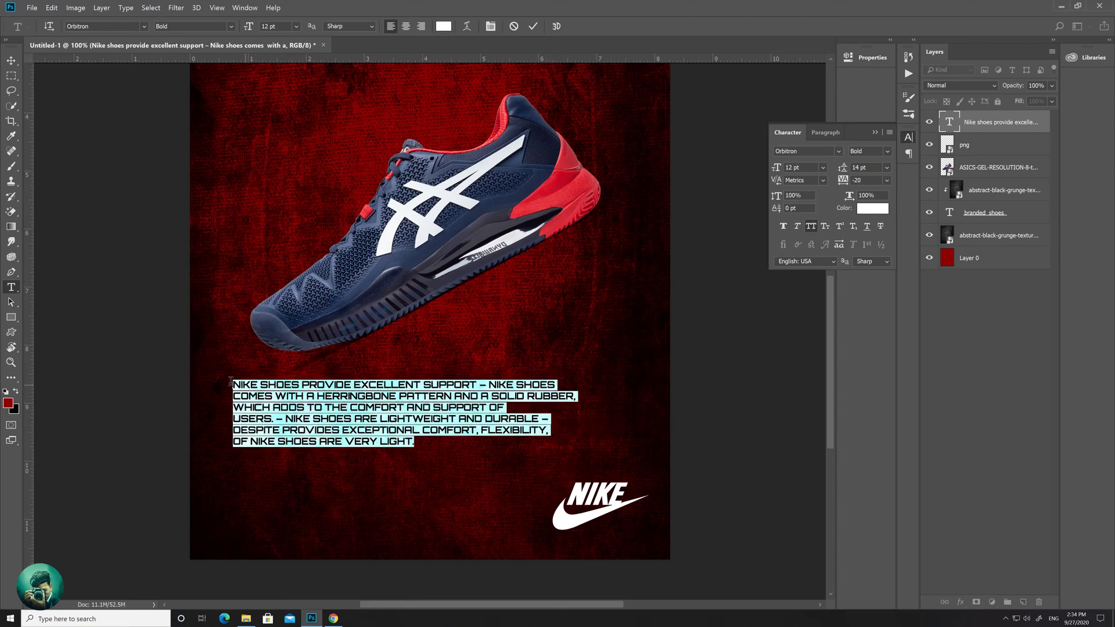
{"action": "left_click", "coordinate": [10, 60]}
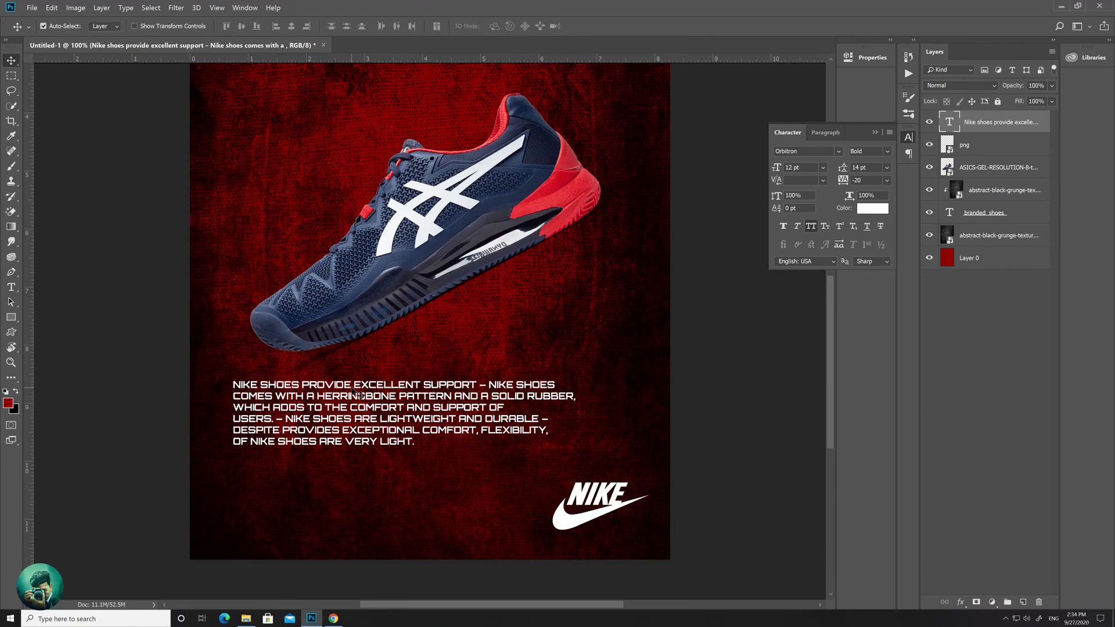
{"action": "left_click_drag", "start_coordinate": [344, 392], "coordinate": [326, 485]}
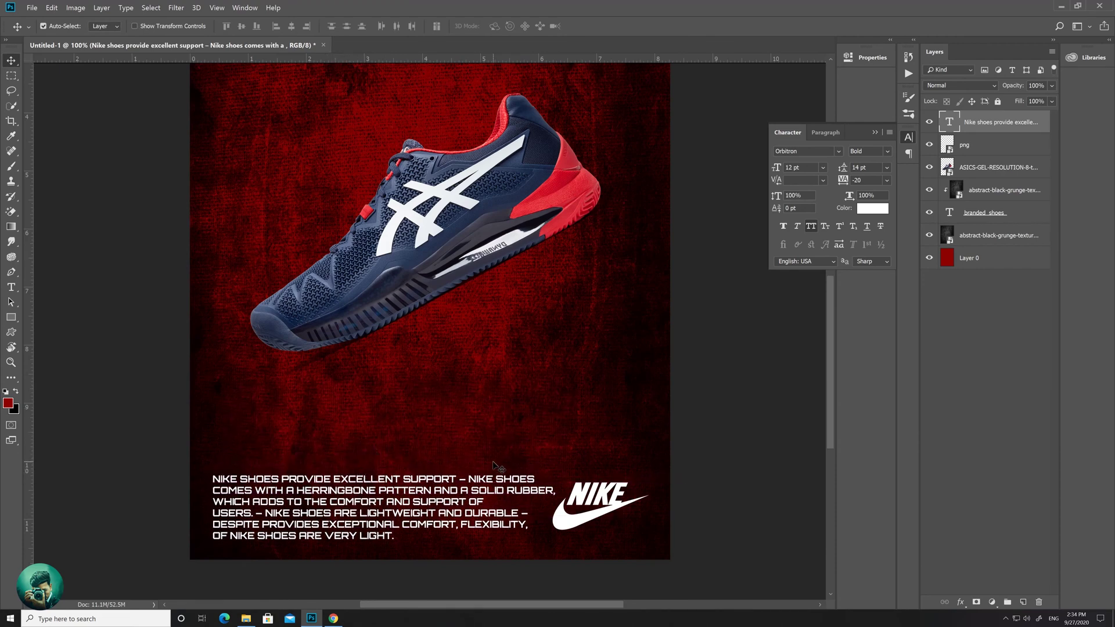
{"action": "key", "text": "ctrl+0"}
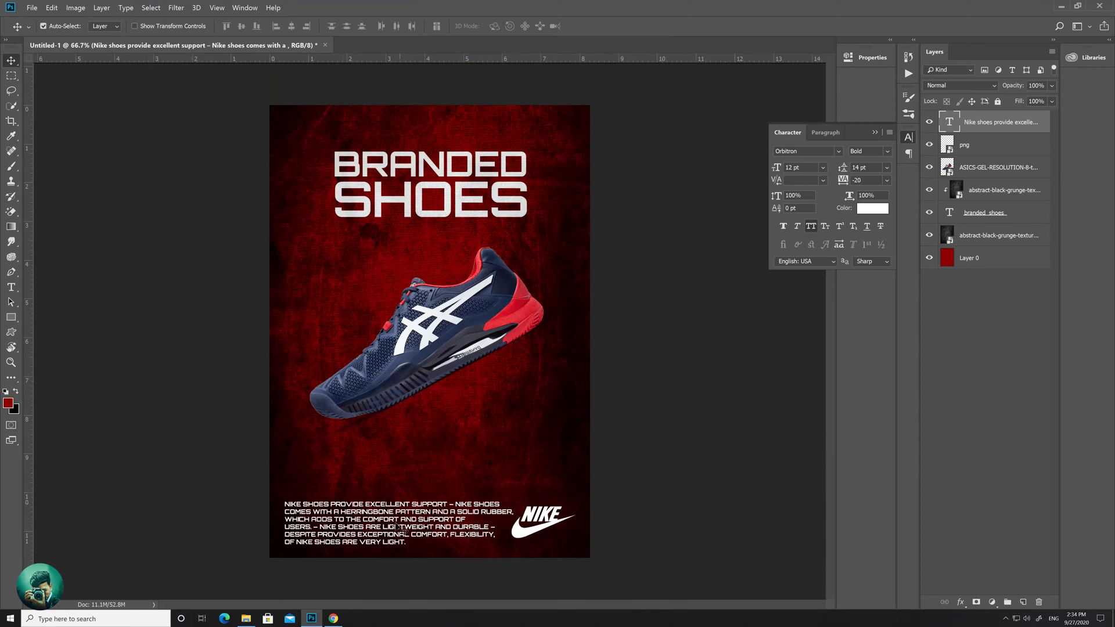
Step: Change the font of the whole description text to DINPro Black and deselect it
{"action": "key", "text": "t"}
{"action": "left_click", "coordinate": [432, 525]}
{"action": "key", "text": "ctrl+a"}
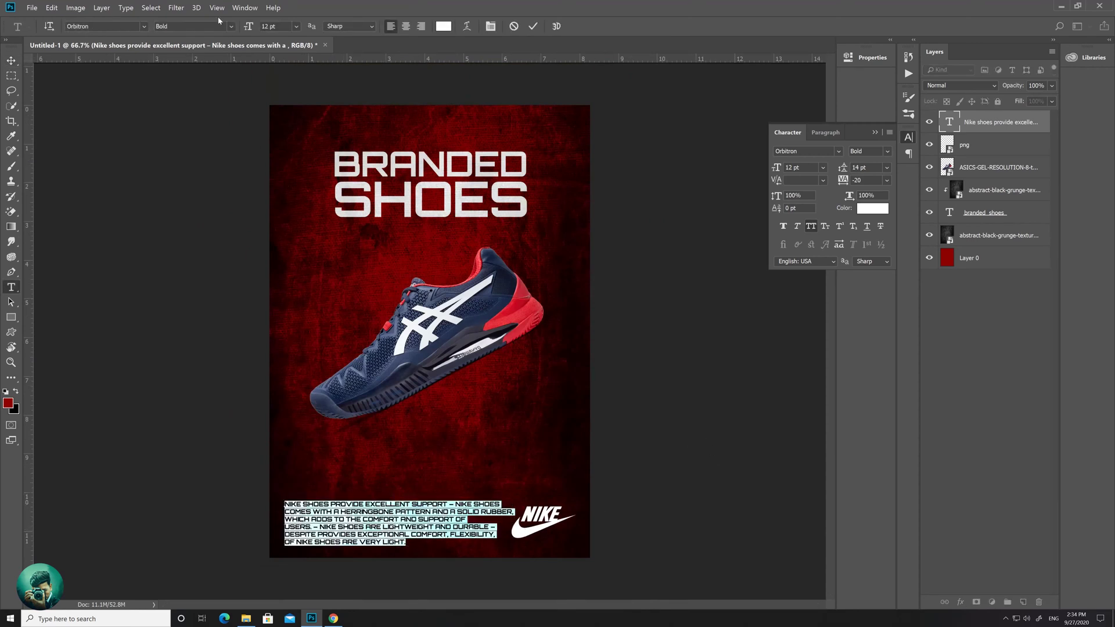
{"action": "left_click", "coordinate": [144, 27]}
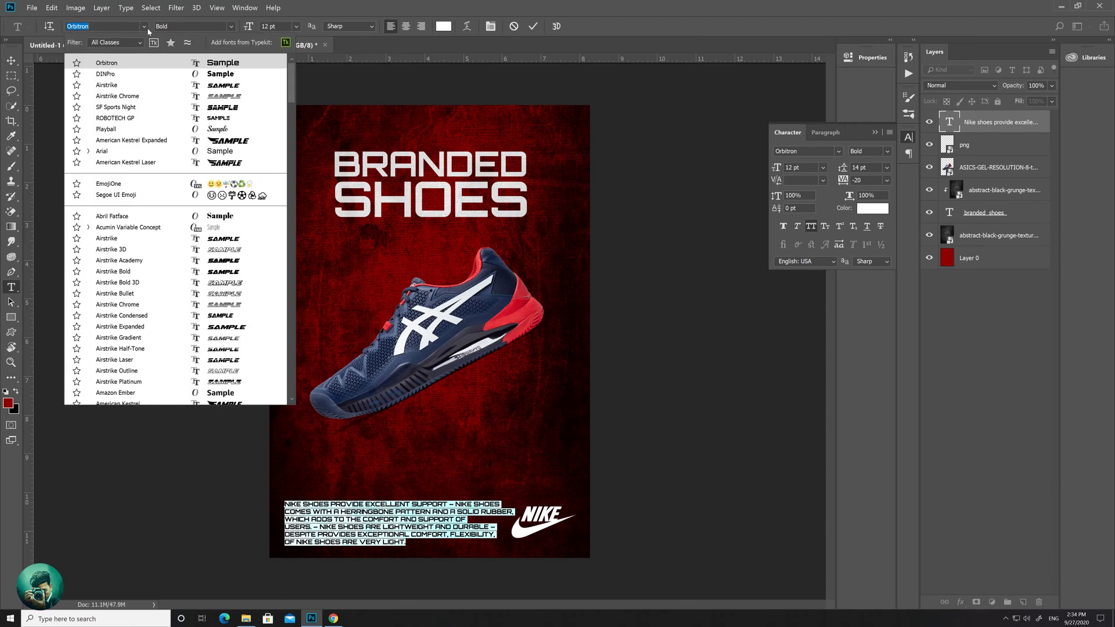
{"action": "left_click", "coordinate": [203, 74]}
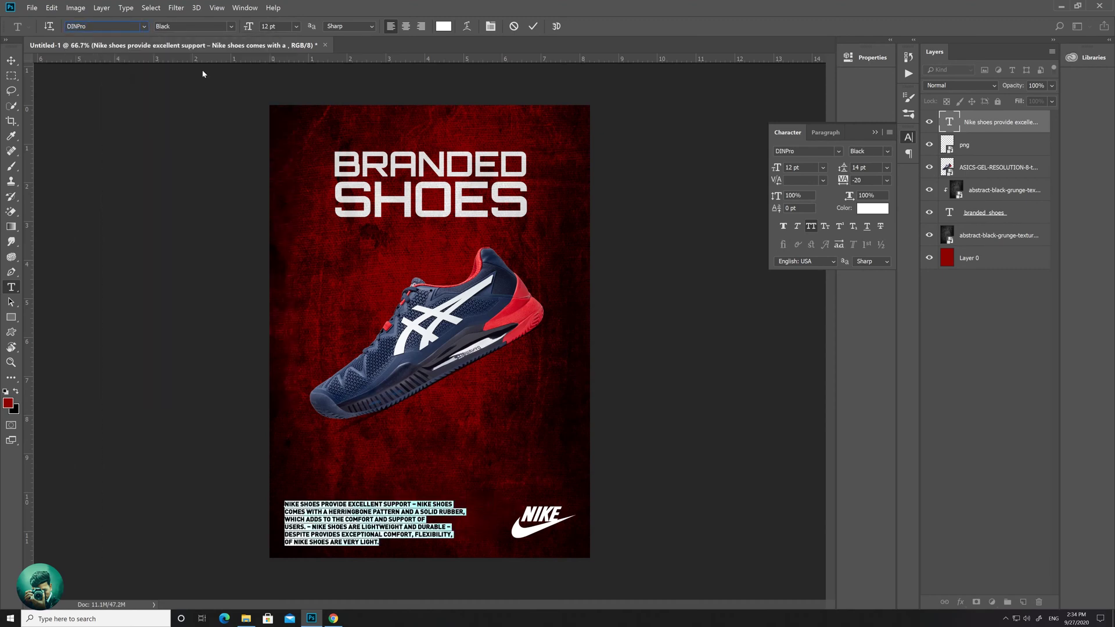
{"action": "left_click", "coordinate": [145, 195]}
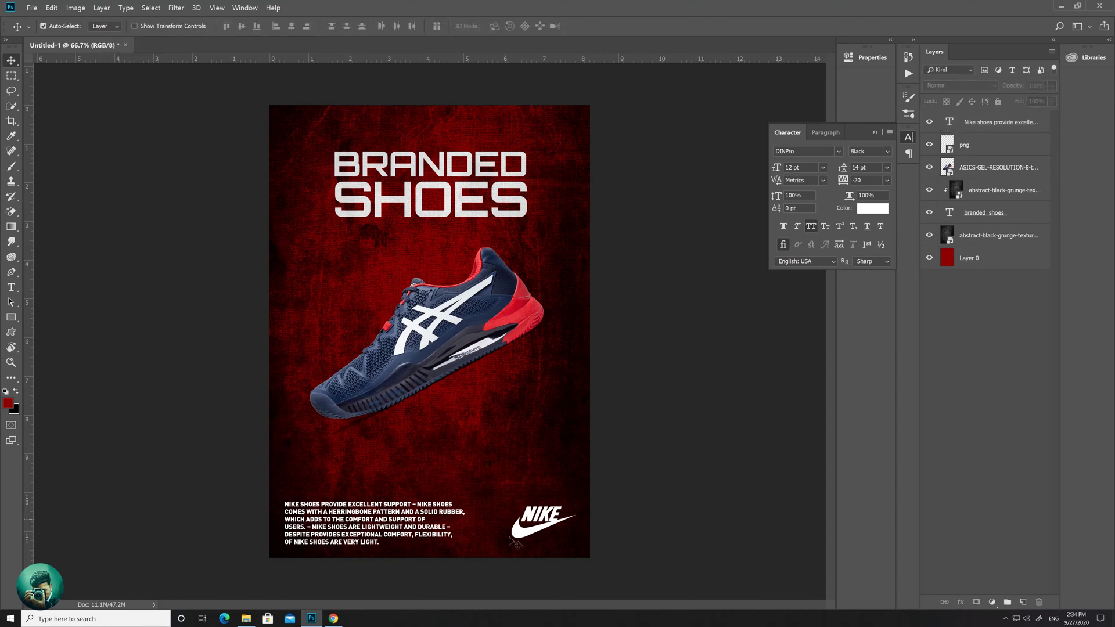
{"action": "left_click", "coordinate": [545, 526]}
{"action": "left_click", "coordinate": [654, 429]}
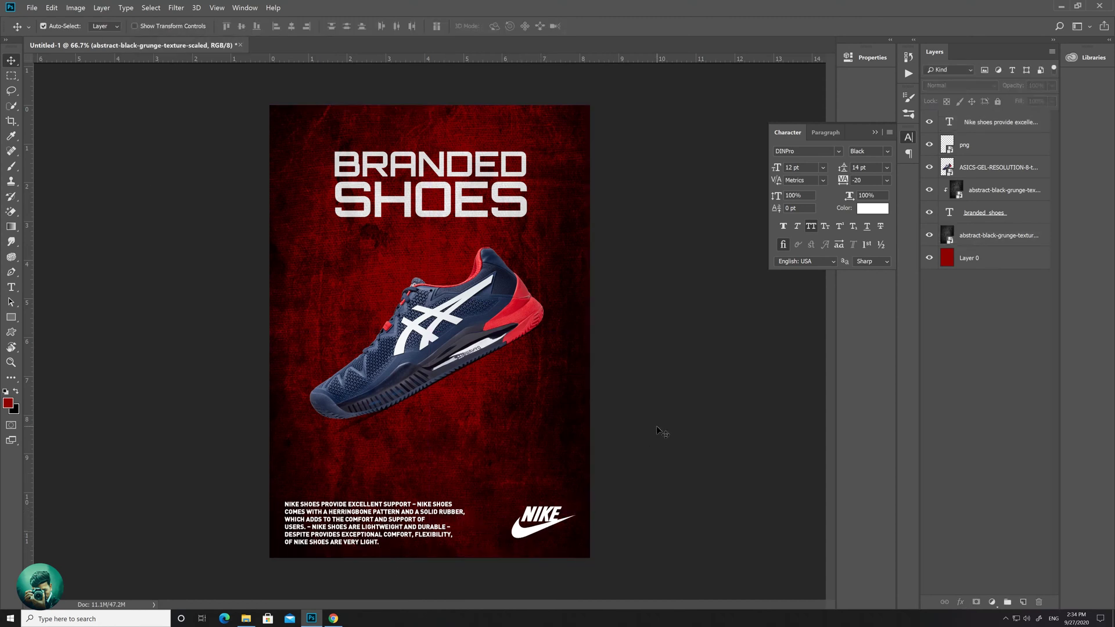
Step: Draw a dark red diagonal-stripe custom shape, about 2354 px square, from the poster's top-left corner across its full height
{"action": "key", "text": "ctrl+minus"}
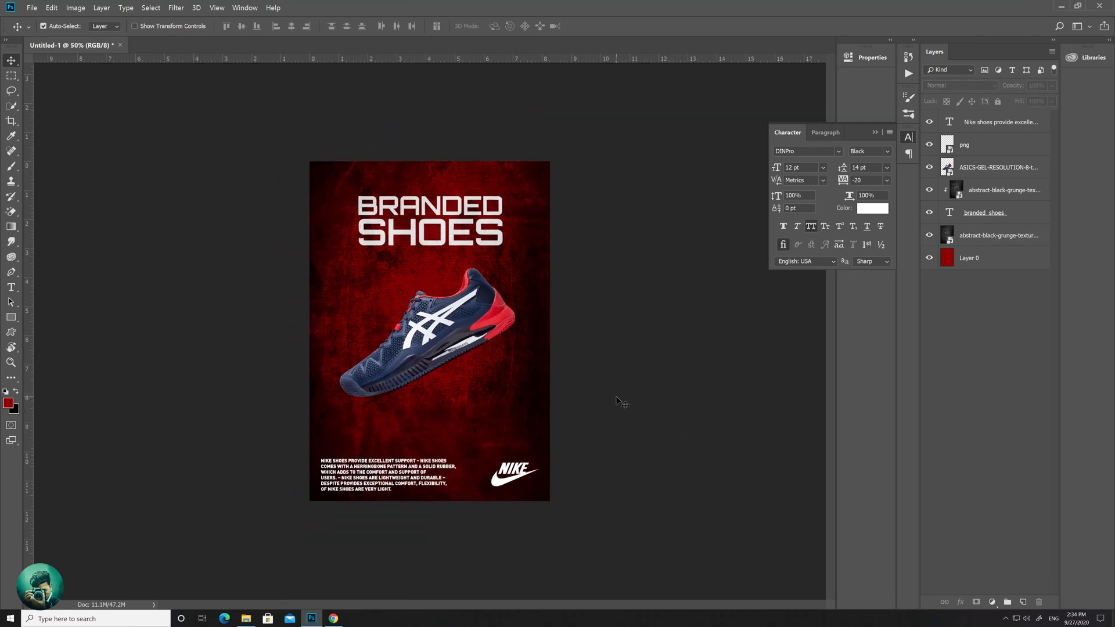
{"action": "left_click", "coordinate": [875, 133]}
{"action": "left_click", "coordinate": [11, 331]}
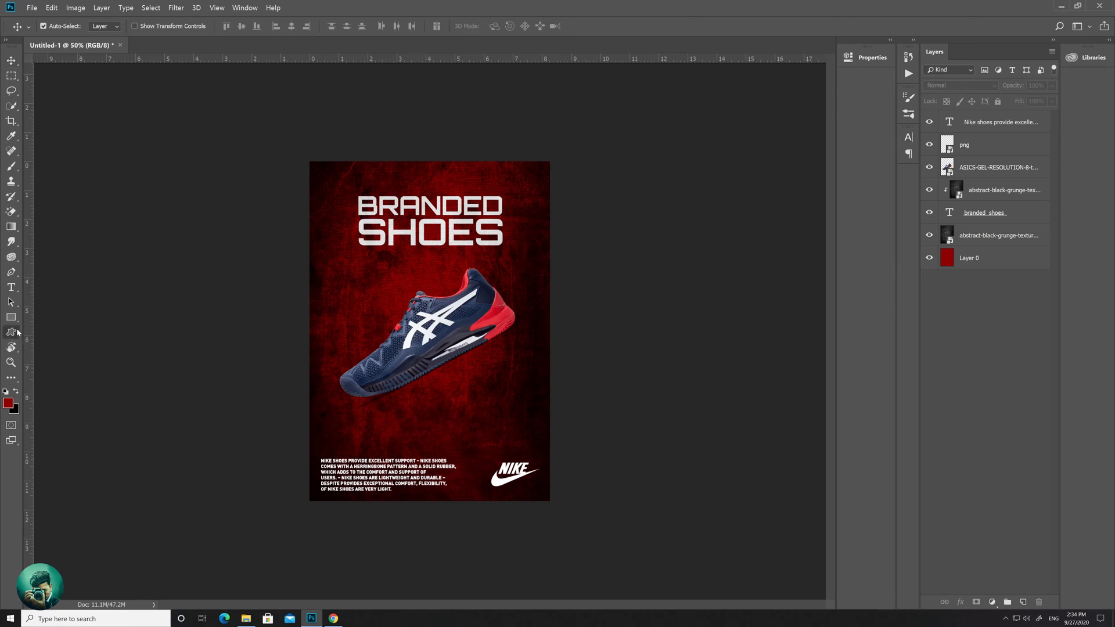
{"action": "left_click", "coordinate": [454, 26]}
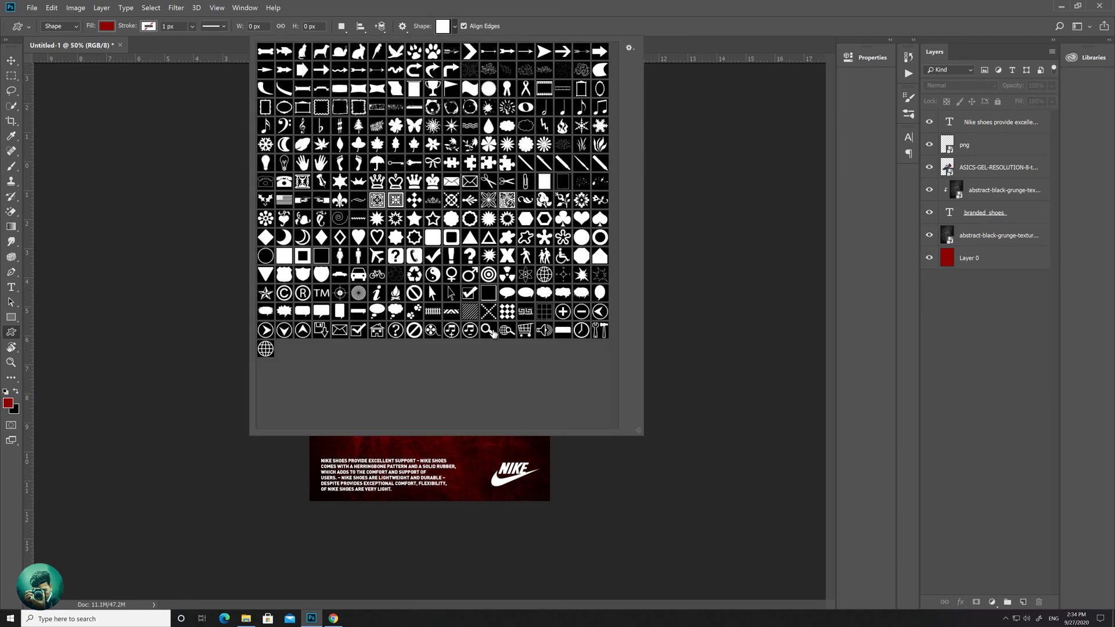
{"action": "left_click", "coordinate": [469, 311]}
{"action": "left_click", "coordinate": [455, 27]}
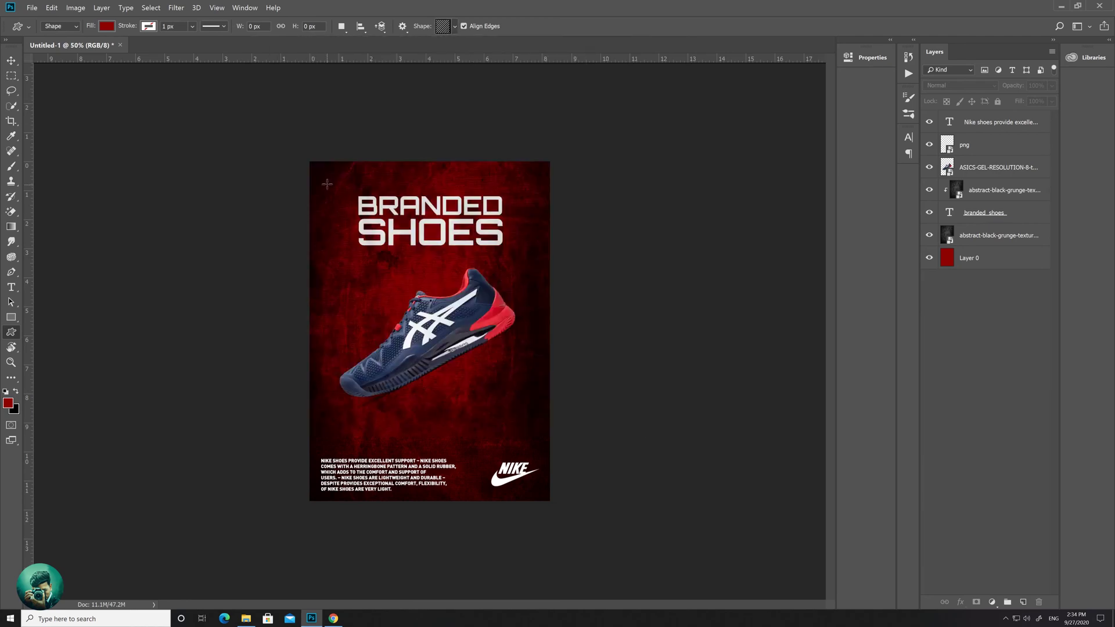
{"action": "mouse_move", "coordinate": [309, 160]}
{"action": "left_mouse_down"}
{"action": "mouse_move", "coordinate": [531, 481]}
{"action": "mouse_move", "coordinate": [685, 604]}
{"action": "mouse_move", "coordinate": [644, 564]}
{"action": "mouse_move", "coordinate": [654, 565]}
{"action": "left_mouse_up"}
{"action": "key", "text": "shift"}
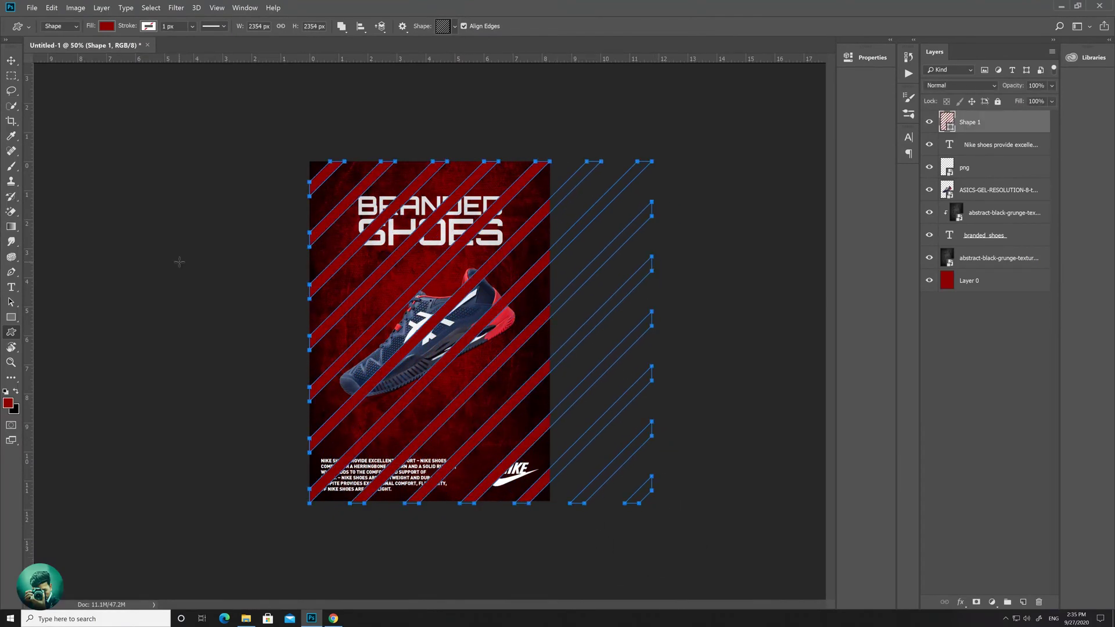
Step: Nudge the diagonal-stripe shape horizontally leftward so it extends past both side edges of the poster
{"action": "left_click", "coordinate": [11, 59]}
{"action": "key", "text": "shift+Left"}
{"action": "key", "text": "shift+Left"}
{"action": "key", "text": "shift+Left"}
{"action": "key", "text": "shift+Left"}
{"action": "key", "text": "shift+Left"}
{"action": "key", "text": "shift+Left"}
{"action": "key", "text": "shift+Left"}
{"action": "key", "text": "shift+Left"}
{"action": "key", "text": "shift+Left"}
{"action": "key", "text": "shift+Left"}
{"action": "key", "text": "shift+Left"}
{"action": "key", "text": "shift+Left"}
{"action": "key", "text": "shift+Left"}
{"action": "key", "text": "shift+Left"}
{"action": "key", "text": "shift+Left"}
{"action": "key", "text": "shift+Left"}
{"action": "key", "text": "shift+Left"}
{"action": "key", "text": "shift+Left"}
{"action": "key", "text": "shift+Left"}
{"action": "key", "text": "shift+Left"}
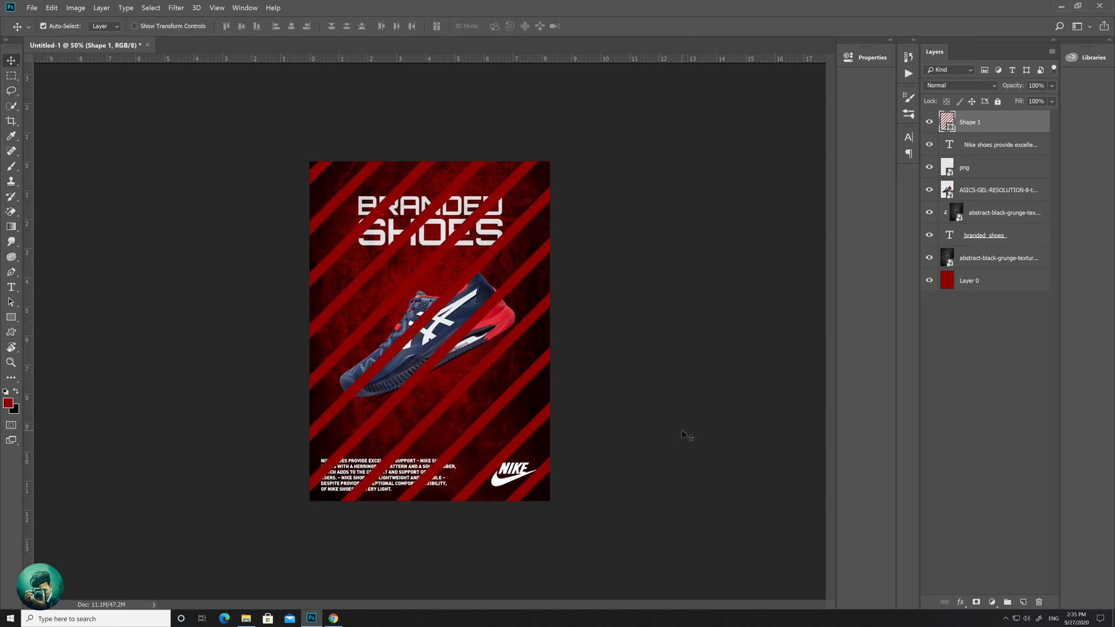
{"action": "key", "text": "shift+Left"}
{"action": "key", "text": "shift+Left"}
{"action": "key", "text": "shift+Left"}
{"action": "key", "text": "shift+Left"}
{"action": "key", "text": "shift+Left"}
{"action": "key", "text": "shift+Left"}
{"action": "key", "text": "shift+Left"}
{"action": "key", "text": "shift+Left"}
{"action": "key", "text": "shift+Left"}
{"action": "key", "text": "shift+Left"}
{"action": "key", "text": "shift+Left"}
{"action": "key", "text": "shift+Left"}
{"action": "key", "text": "shift+Left"}
{"action": "key", "text": "shift+Left"}
{"action": "key", "text": "shift+Left"}
{"action": "key", "text": "shift+Left"}
{"action": "key", "text": "shift+Left"}
{"action": "key", "text": "shift+Left"}
{"action": "key", "text": "shift+Left"}
{"action": "key", "text": "shift+Left"}
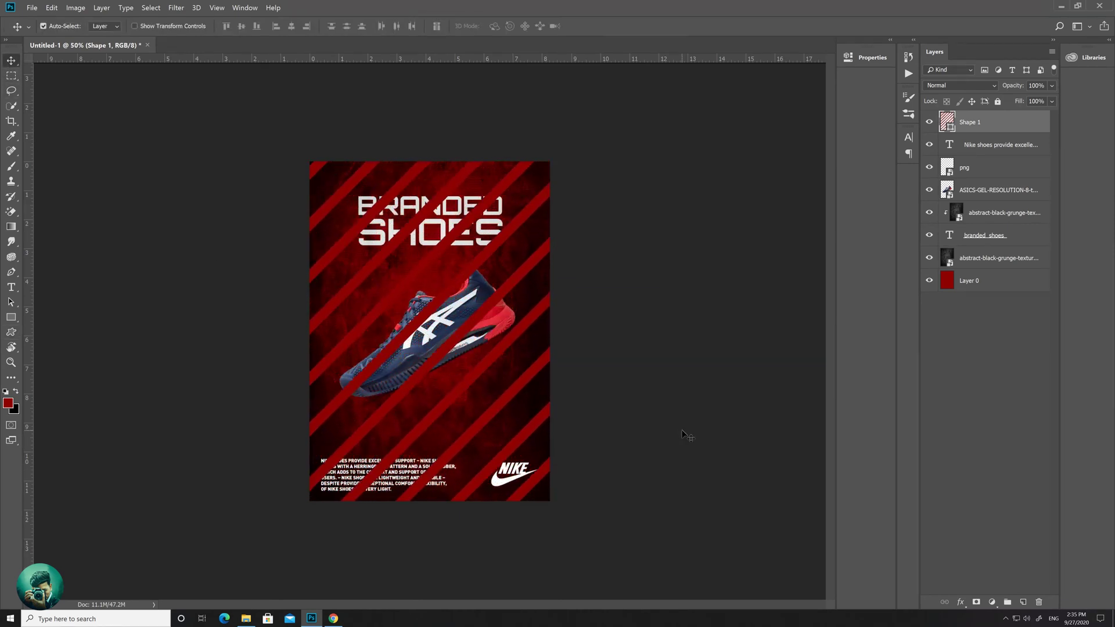
Step: Move the stripe shape's layer down the stack to directly beneath the background grunge texture, unclipped from the heading
{"action": "left_click_drag", "start_coordinate": [1032, 126], "coordinate": [1006, 241]}
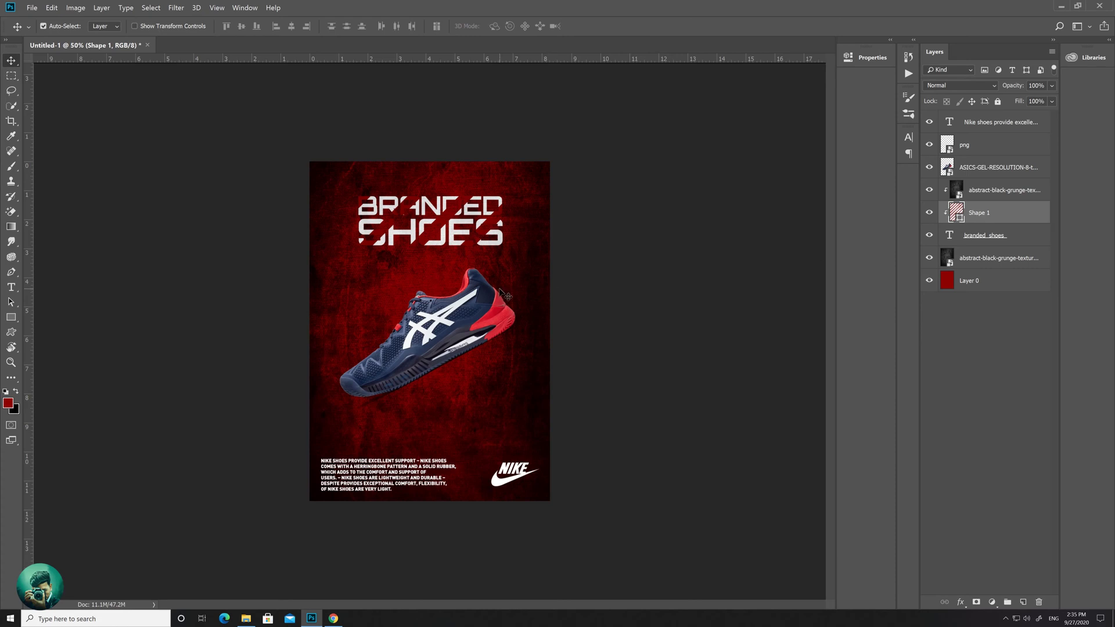
{"action": "key", "text": "t"}
{"action": "left_click_drag", "start_coordinate": [971, 218], "coordinate": [981, 266]}
{"action": "left_click", "coordinate": [981, 375]}
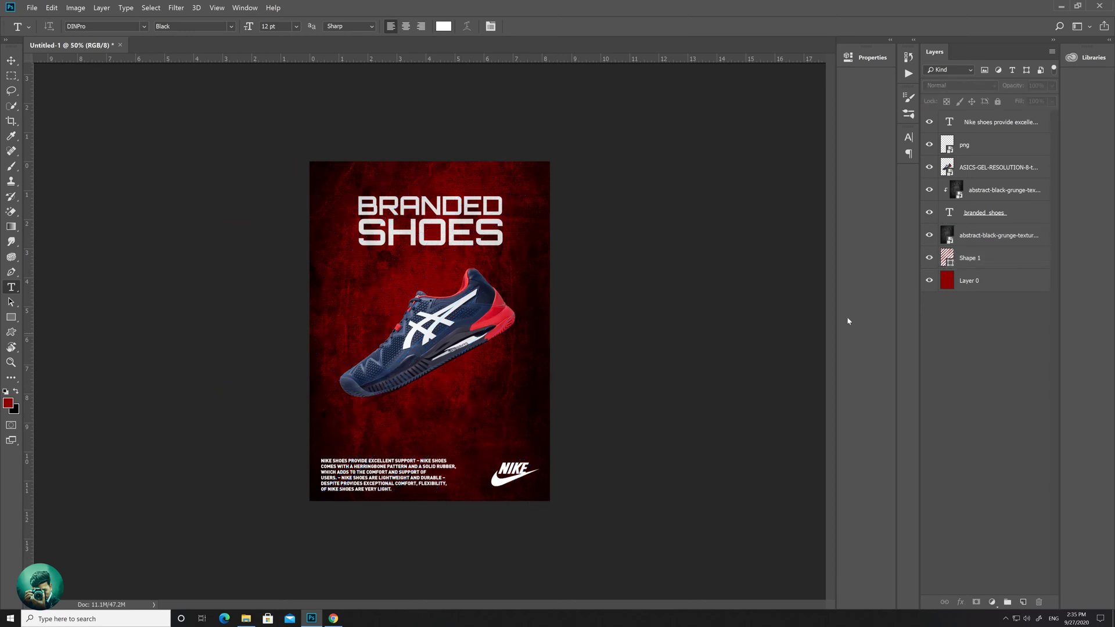
Step: Select the stripe shape's layer and set the foreground colour to white
{"action": "left_click", "coordinate": [975, 262]}
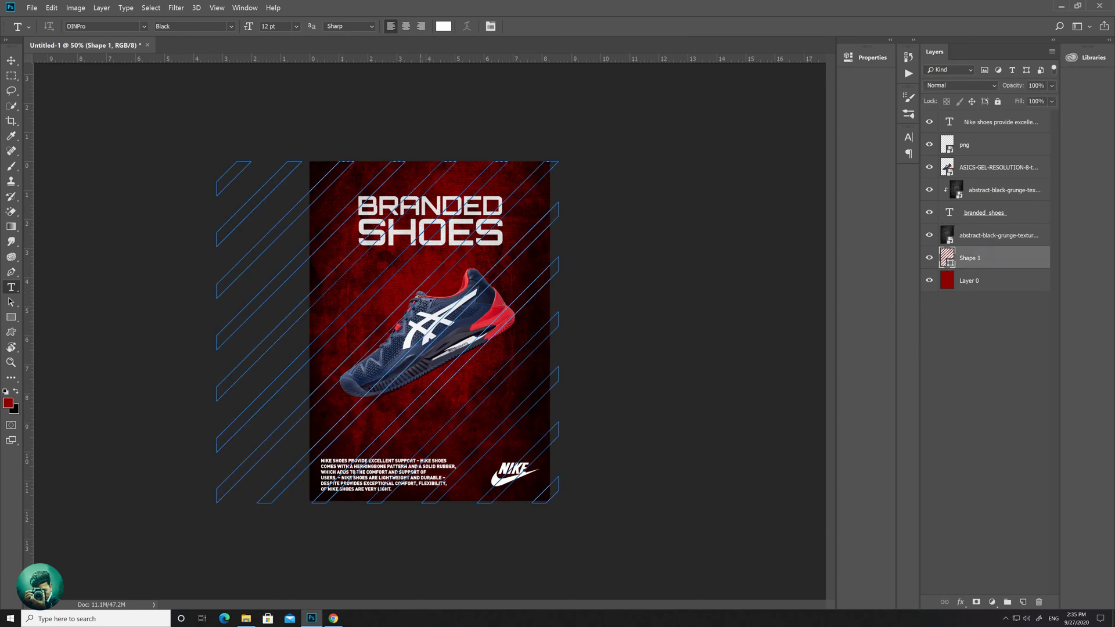
{"action": "key", "text": "i"}
{"action": "left_click_drag", "start_coordinate": [673, 127], "coordinate": [638, 62]}
{"action": "left_click", "coordinate": [906, 63]}
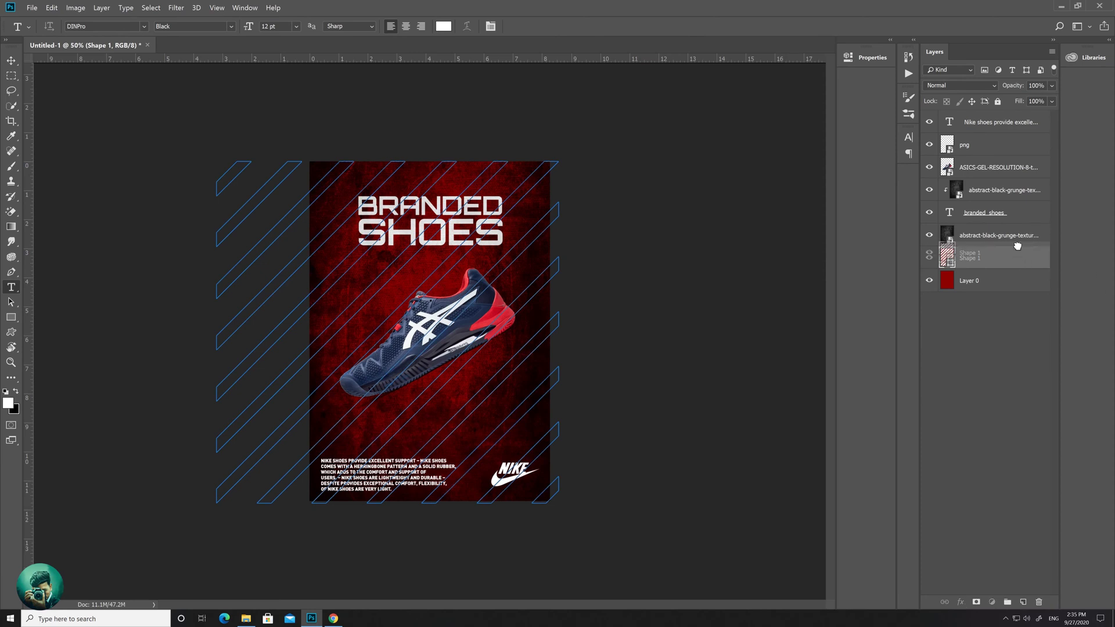
Step: Move the stripe shape's layer directly above the background grunge texture and rasterize it
{"action": "left_click_drag", "start_coordinate": [1017, 256], "coordinate": [1013, 237]}
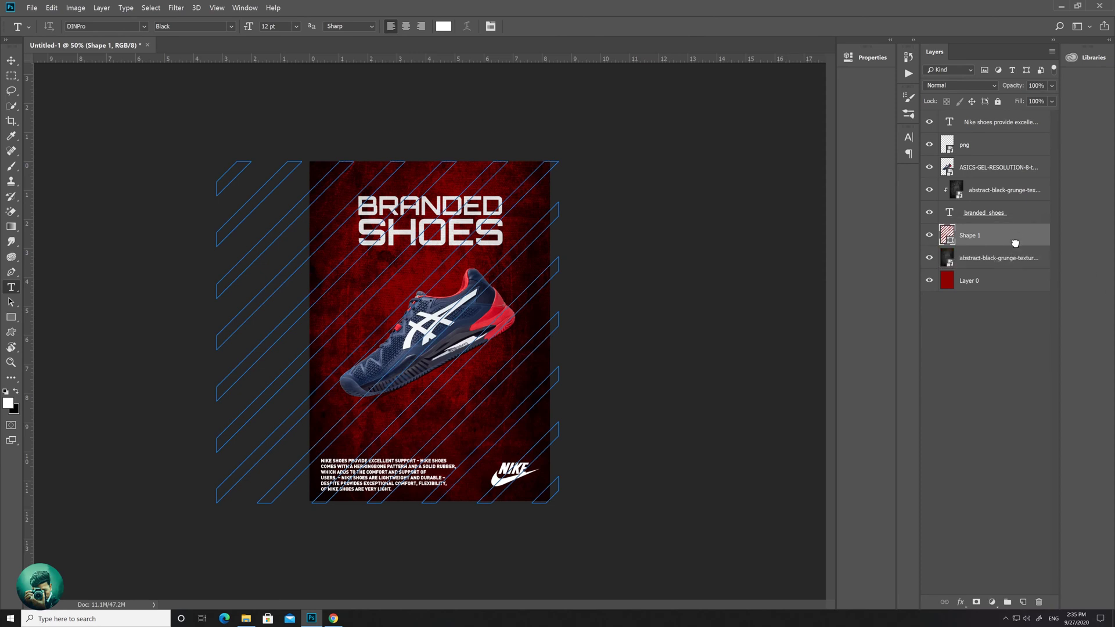
{"action": "right_click", "coordinate": [971, 235]}
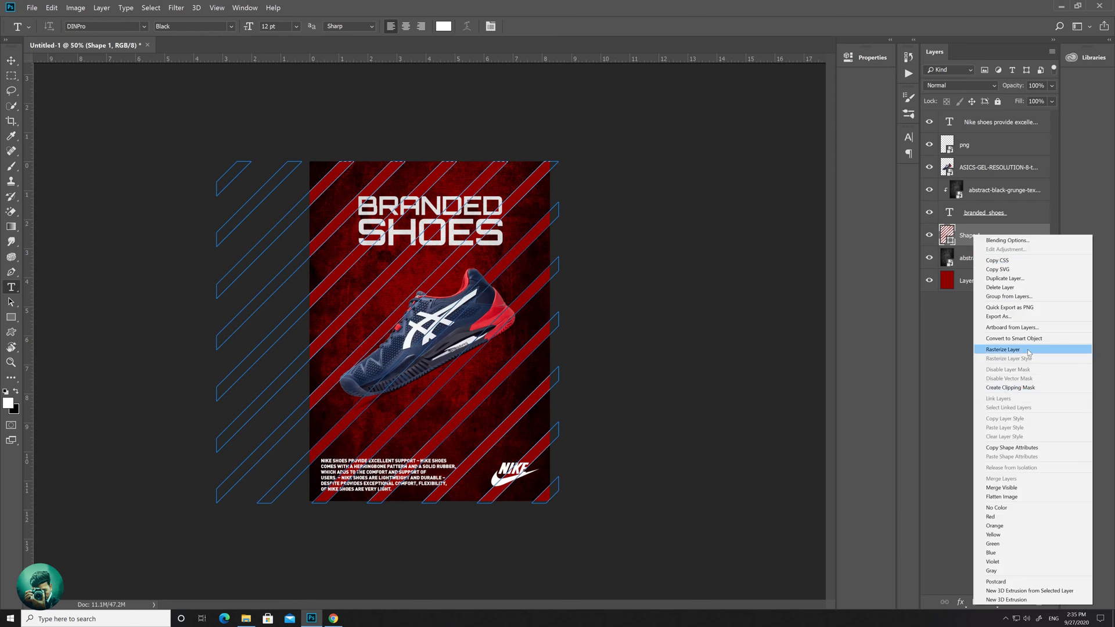
{"action": "left_click", "coordinate": [1007, 348]}
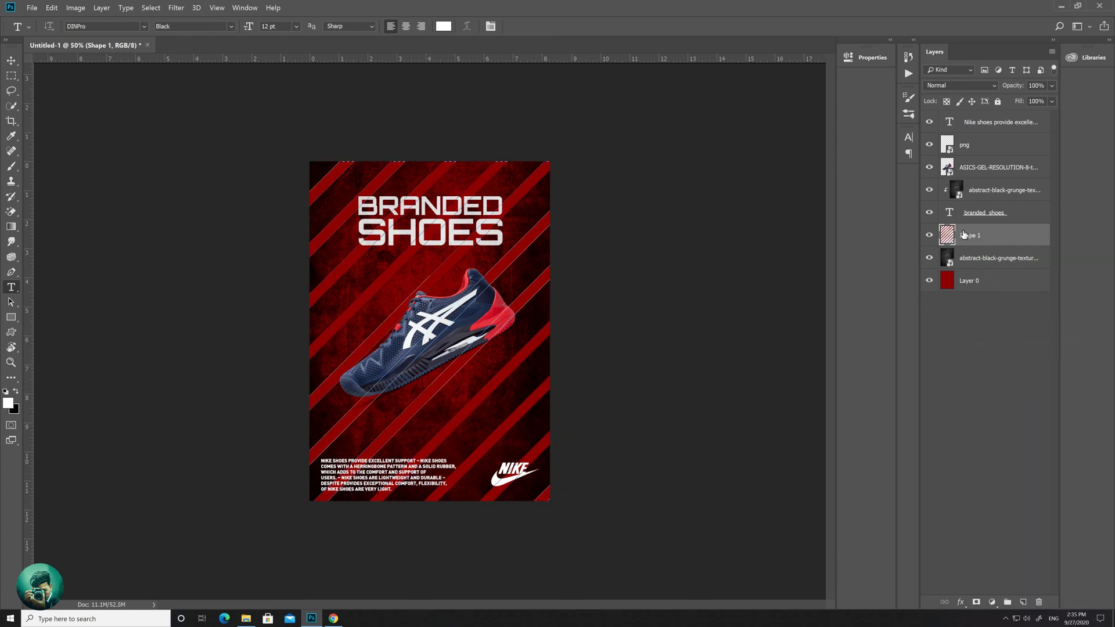
Step: Fill the diagonal stripes with white and move their layer directly beneath the background grunge texture
{"action": "key", "text": "shift+alt+BackSpace"}
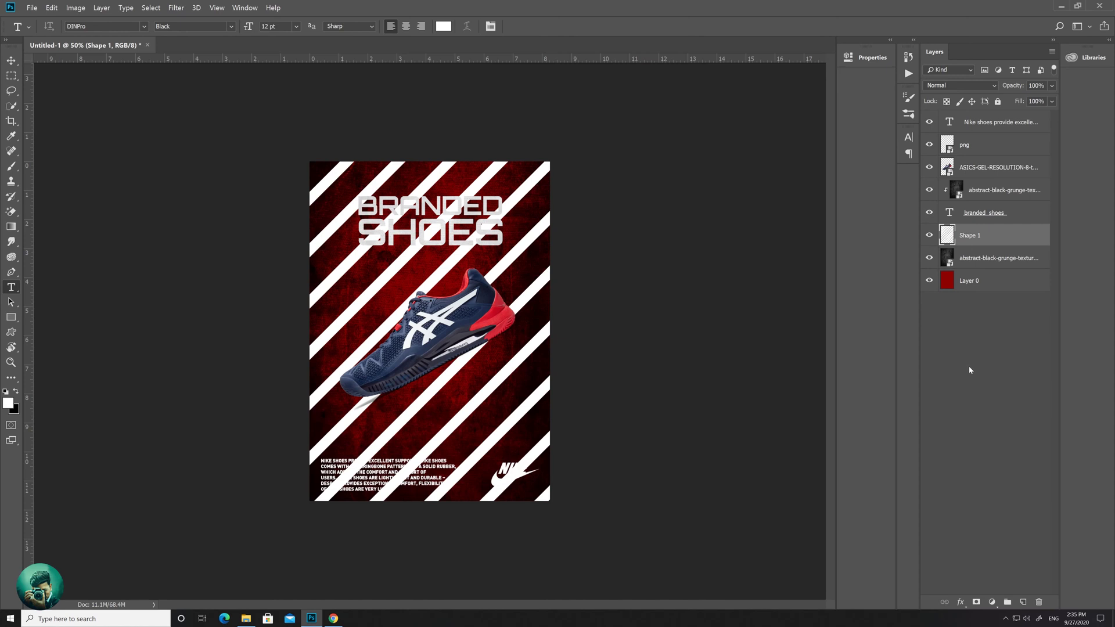
{"action": "left_click_drag", "start_coordinate": [991, 235], "coordinate": [995, 262]}
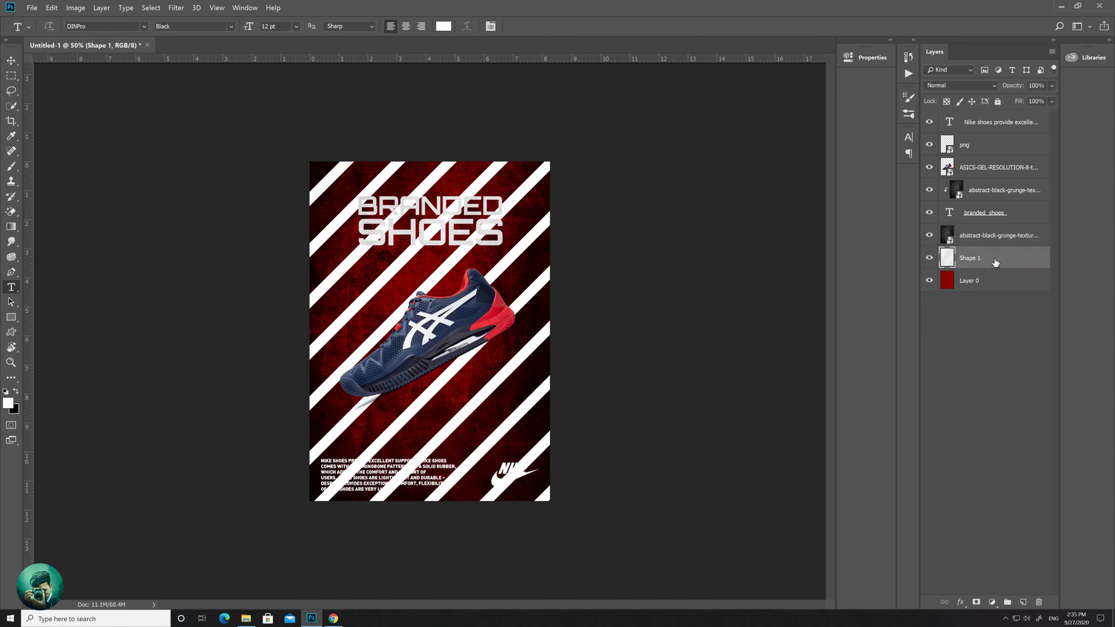
{"action": "left_click", "coordinate": [978, 360]}
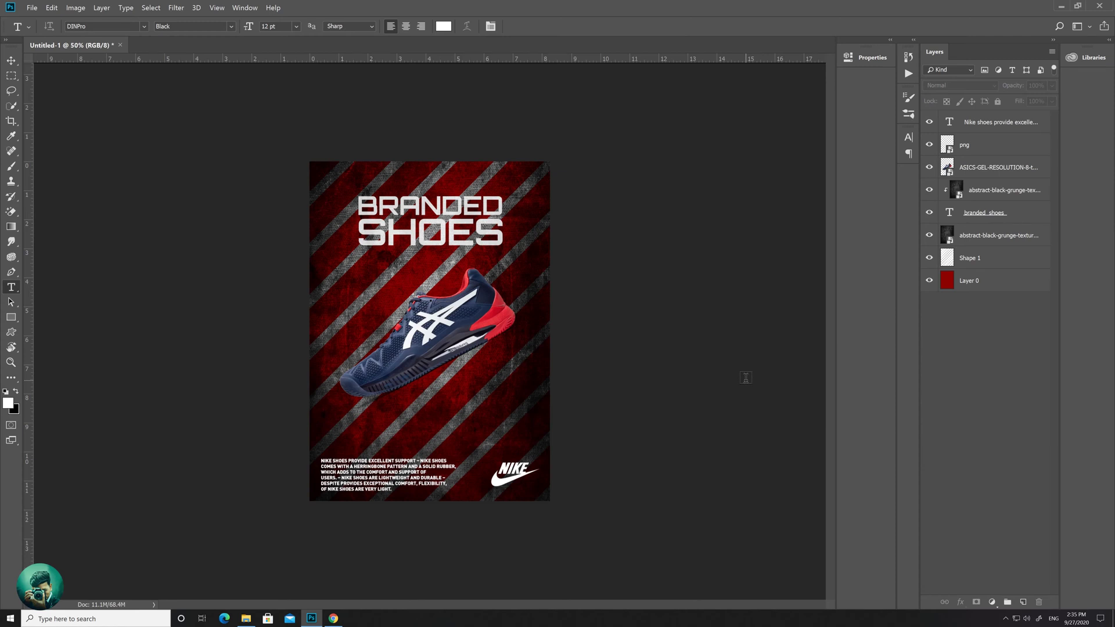
{"action": "key", "text": "ctrl+minus"}
{"action": "key", "text": "v"}
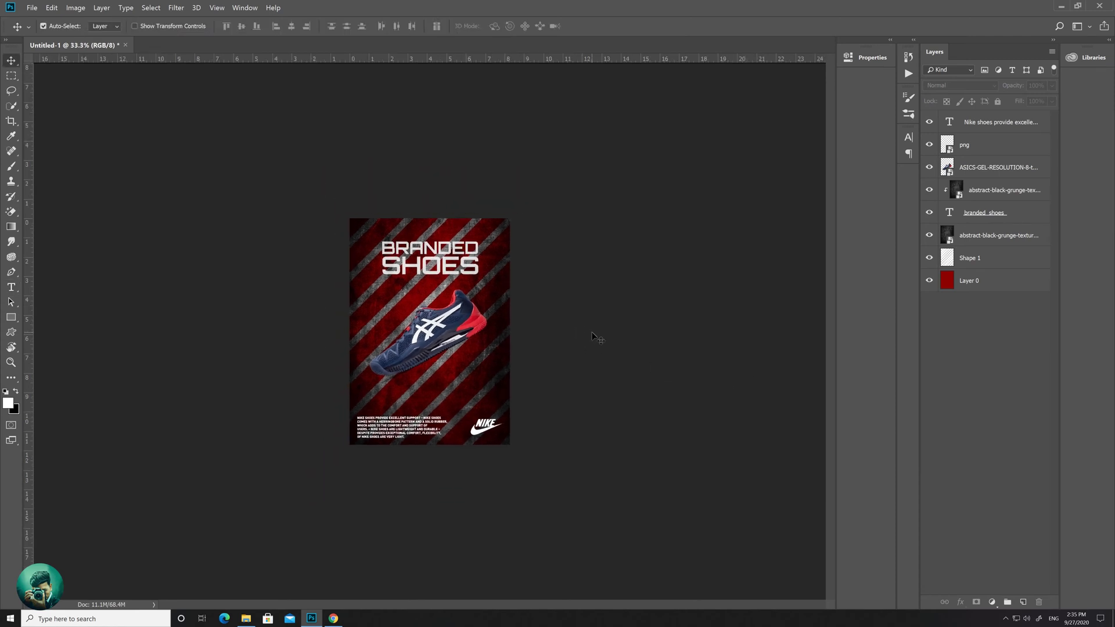
{"action": "key", "text": "ctrl+plus"}
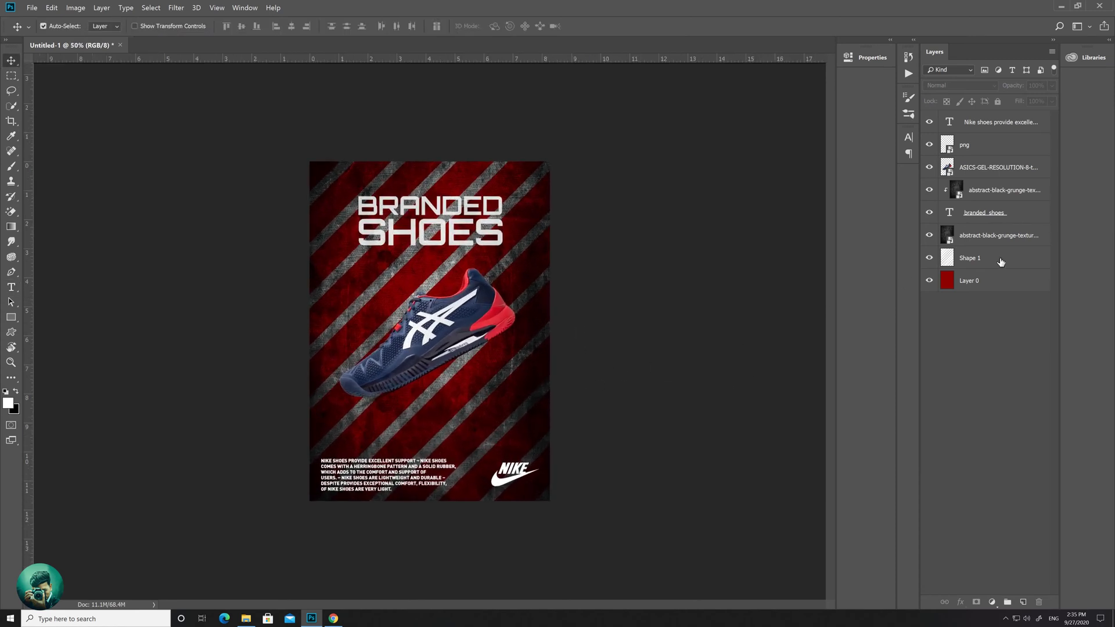
Step: Set the opacity of the stripe layer beneath the background grunge texture to 50%
{"action": "left_click", "coordinate": [1000, 260]}
{"action": "key", "text": "5"}
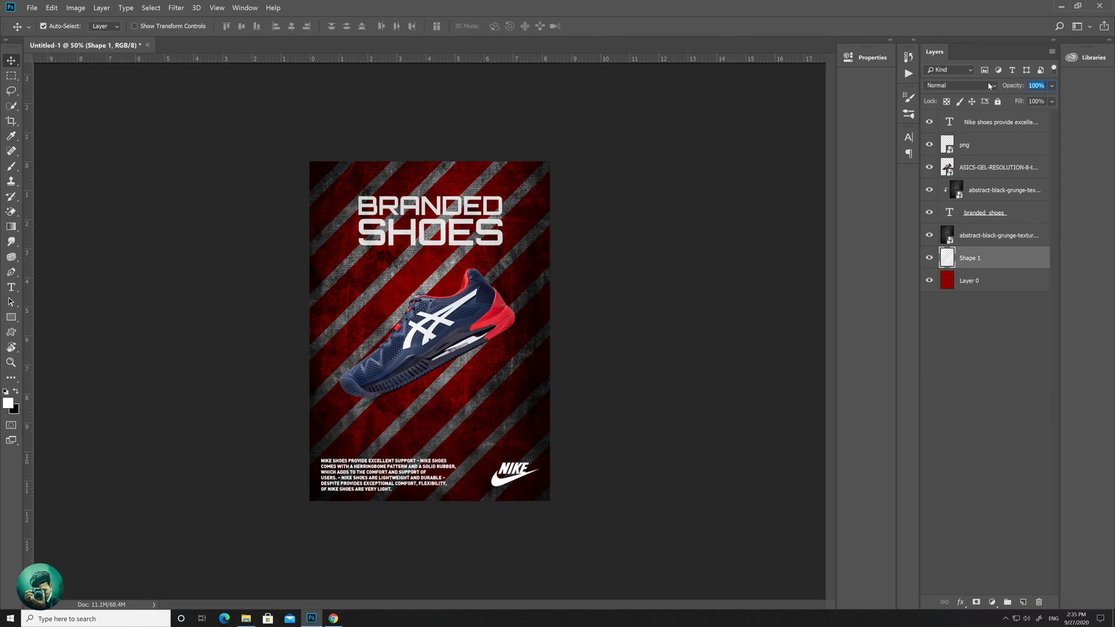
{"action": "left_click", "coordinate": [972, 437]}
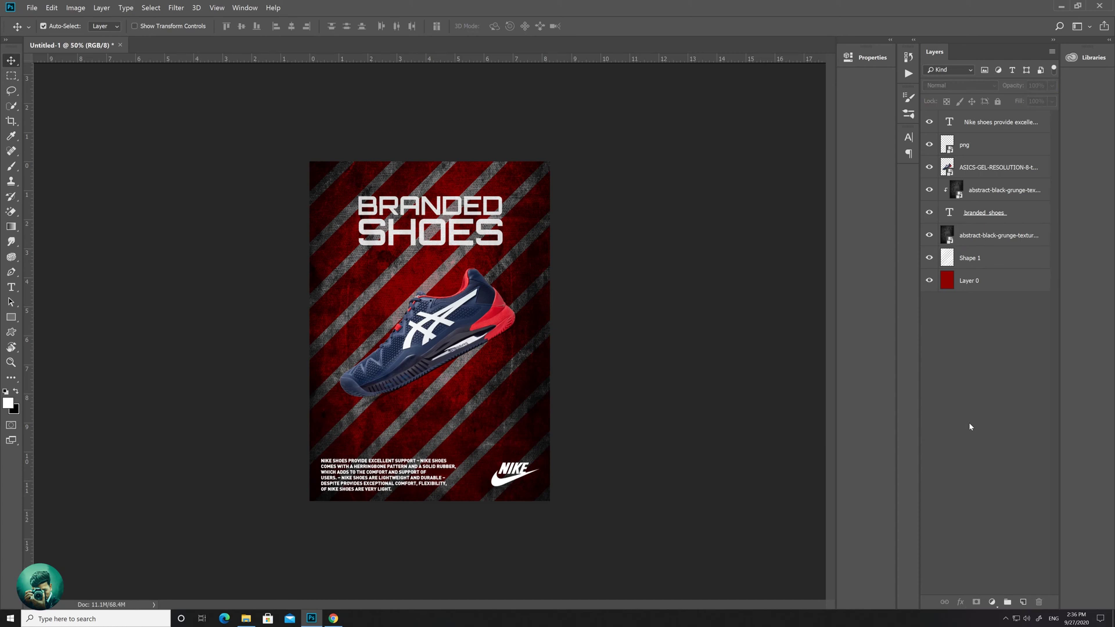
Step: Try lowering the stripe layer's opacity to 20%
{"action": "left_click", "coordinate": [1005, 263]}
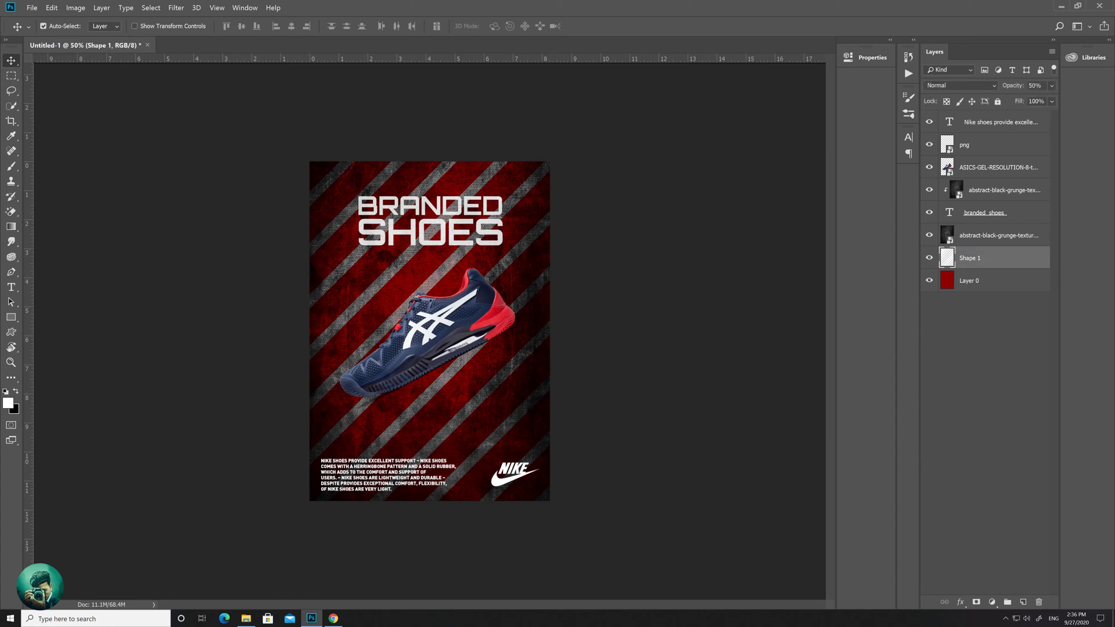
{"action": "type", "text": "20"}
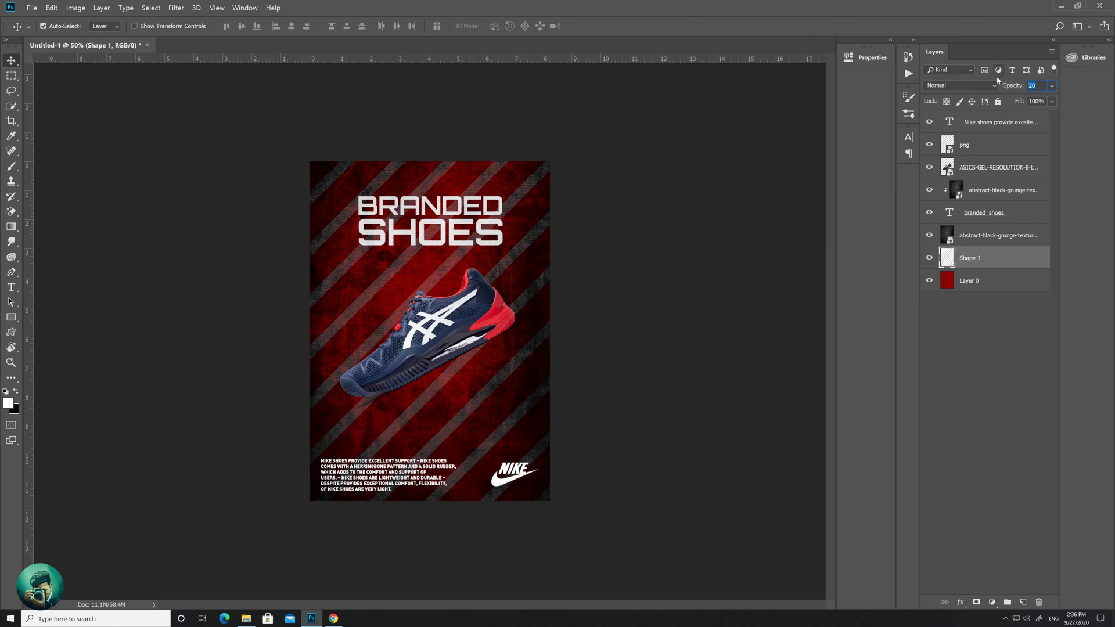
{"action": "left_click", "coordinate": [949, 385]}
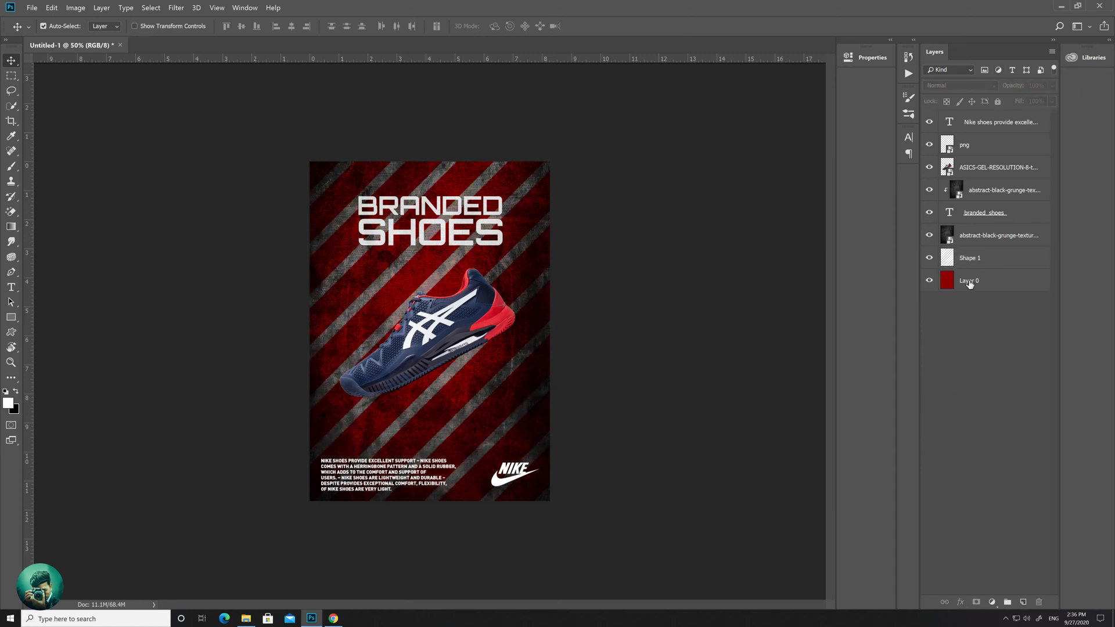
Step: Try out different opacity values for the Pin Light grunge texture layer over the background
{"action": "left_click", "coordinate": [969, 284]}
{"action": "left_click", "coordinate": [974, 238]}
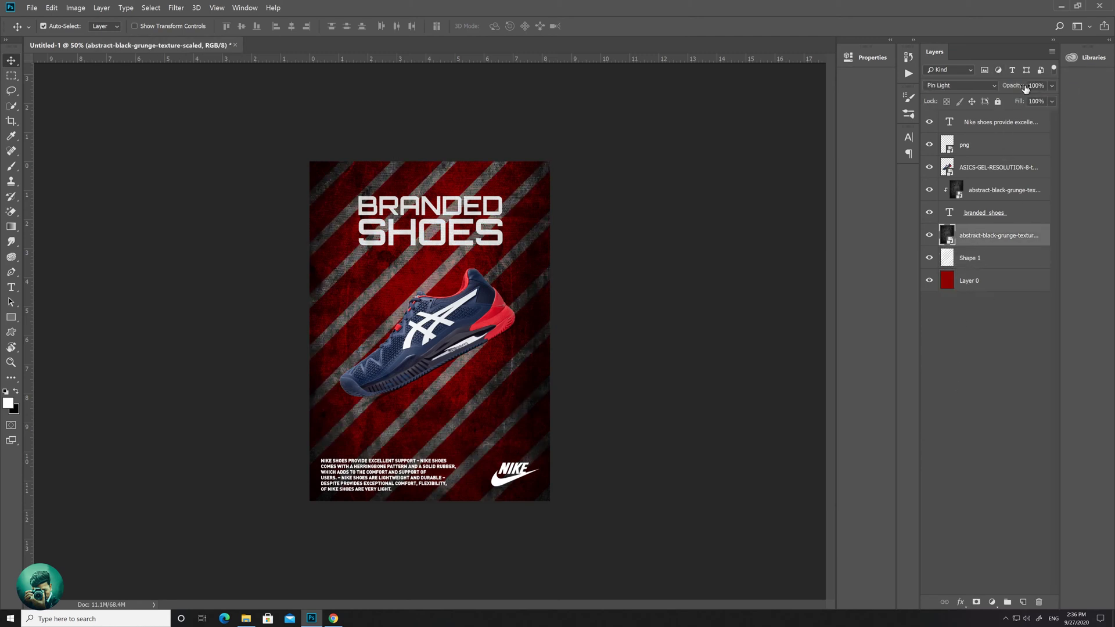
{"action": "left_click_drag", "start_coordinate": [1021, 88], "coordinate": [1082, 103]}
{"action": "left_click", "coordinate": [994, 390]}
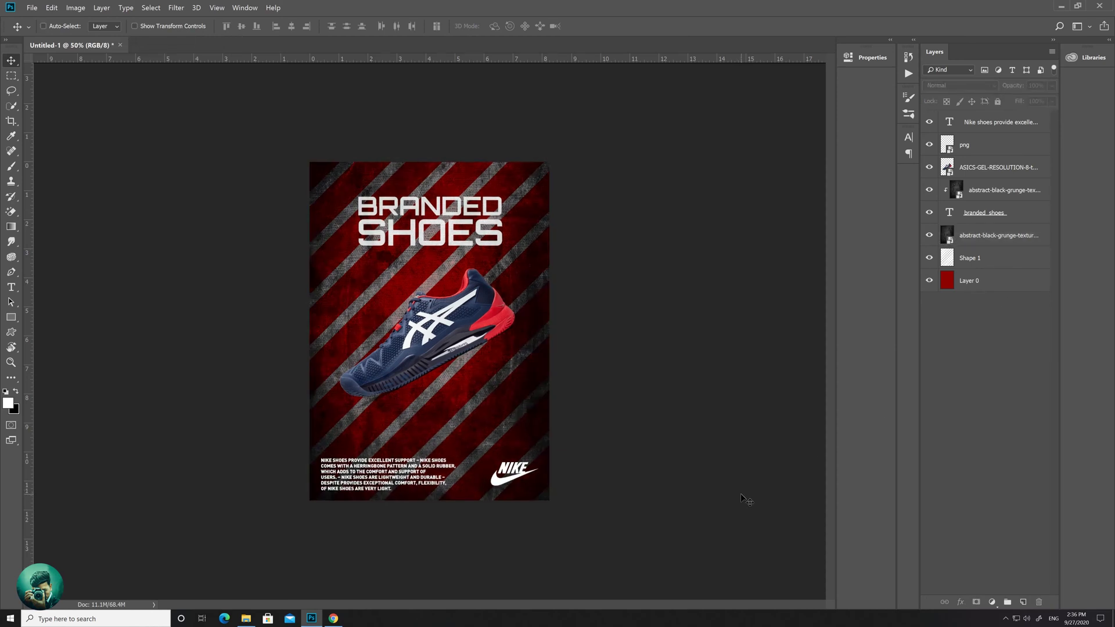
{"action": "key", "text": "ctrl+minus"}
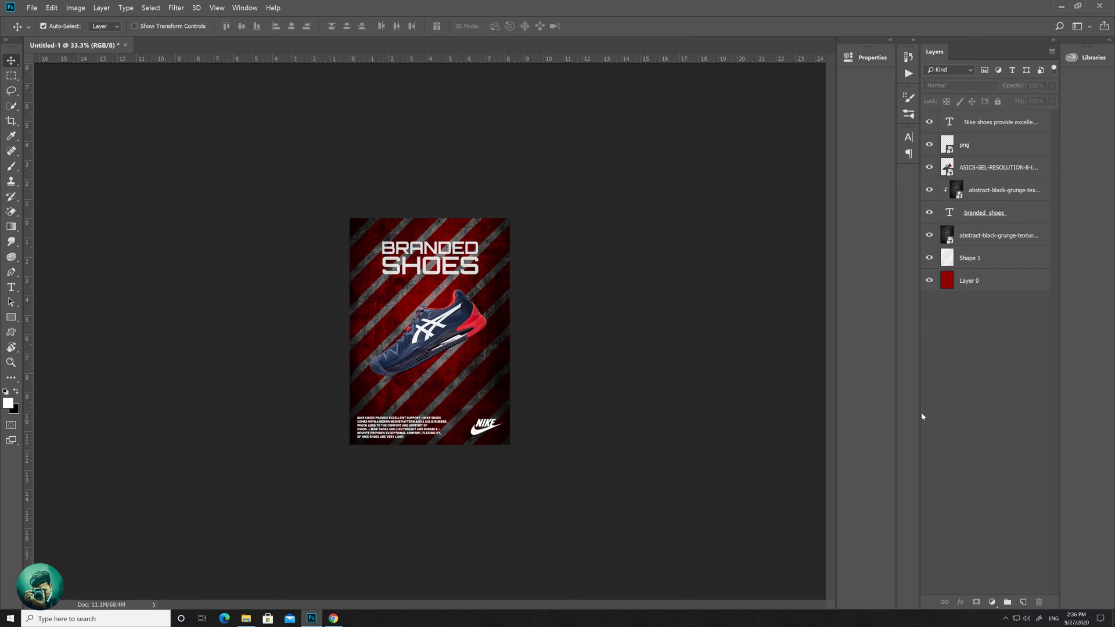
{"action": "key", "text": "ctrl+plus"}
{"action": "key", "text": "ctrl+plus"}
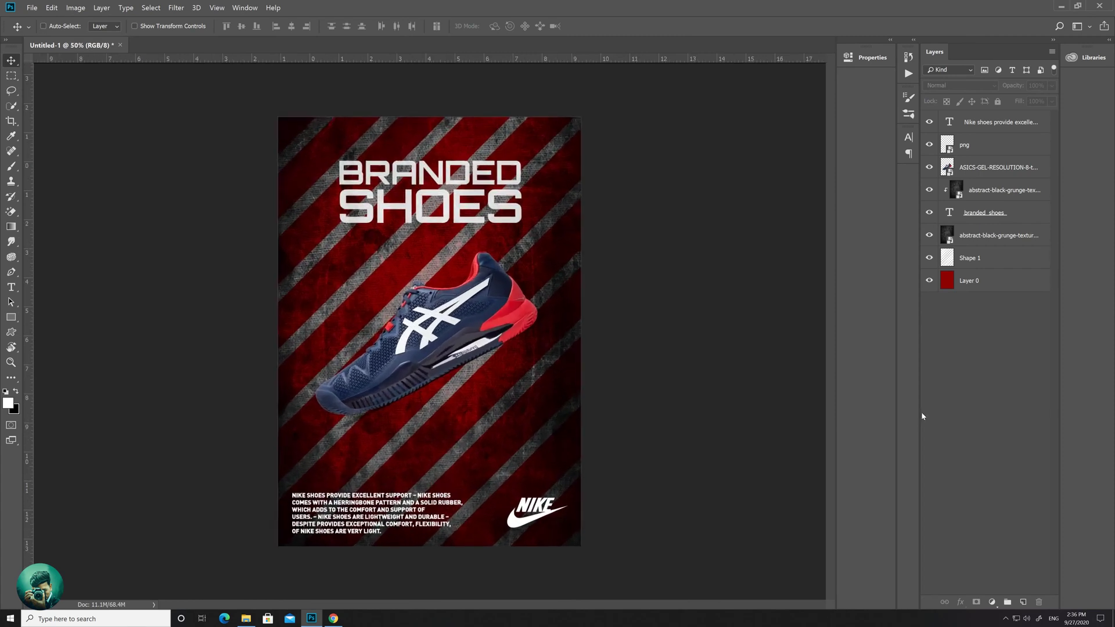
Step: Duplicate the stripe layer into the heading's clipping group directly above the text layer and set the copy's opacity to 100%
{"action": "left_click", "coordinate": [1012, 266]}
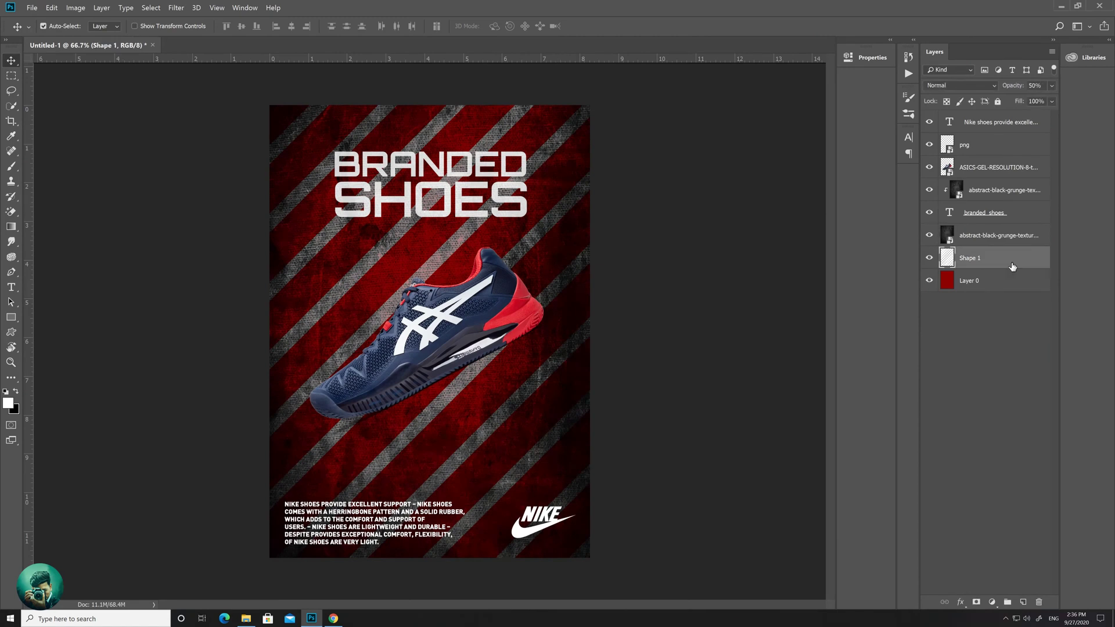
{"action": "key", "text": "ctrl+j"}
{"action": "left_click_drag", "start_coordinate": [1010, 262], "coordinate": [1007, 203]}
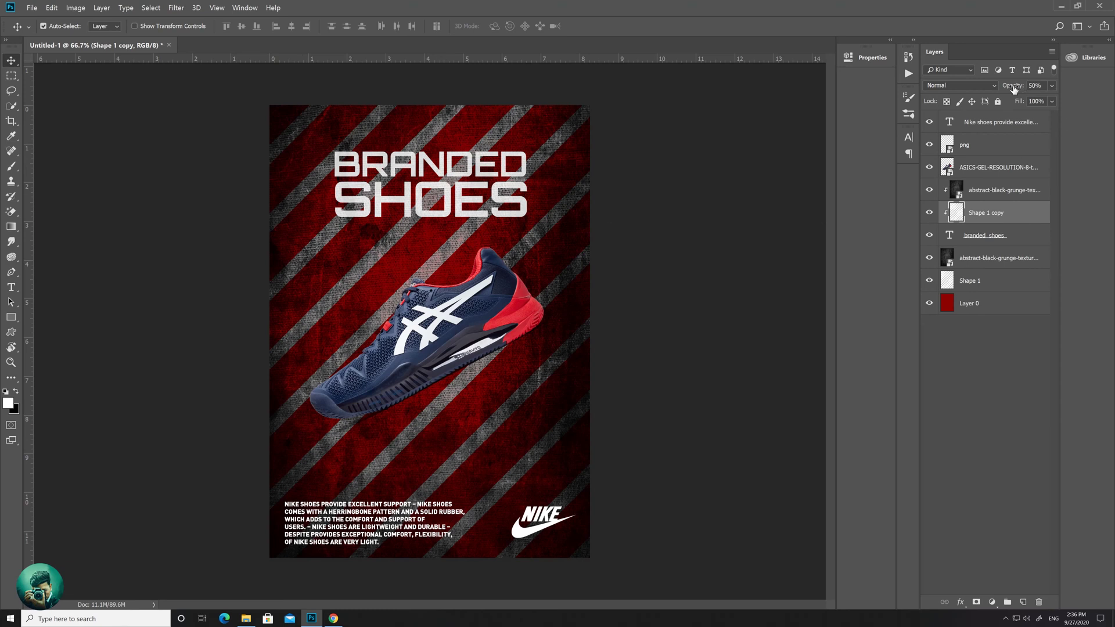
{"action": "left_click_drag", "start_coordinate": [1013, 88], "coordinate": [1088, 85]}
Step: Try the stripe copy above the heading's clipped grunge texture, return it below, and toggle that texture's visibility to compare
{"action": "left_click_drag", "start_coordinate": [990, 215], "coordinate": [991, 182]}
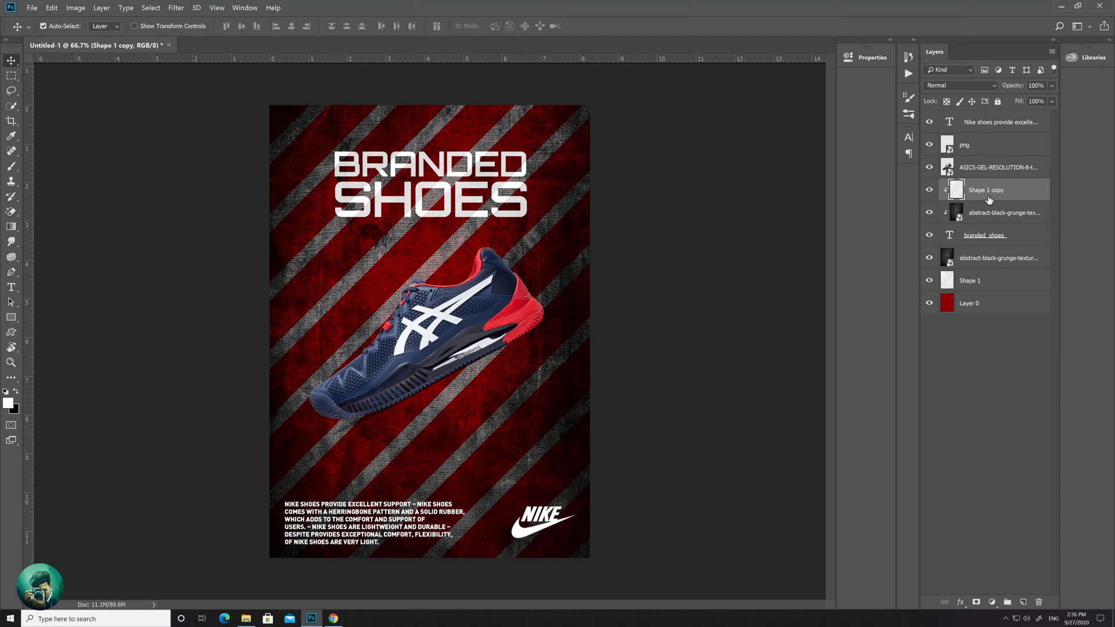
{"action": "mouse_move", "coordinate": [980, 202]}
{"action": "left_mouse_down"}
{"action": "mouse_move", "coordinate": [982, 158]}
{"action": "mouse_move", "coordinate": [981, 218]}
{"action": "left_mouse_up"}
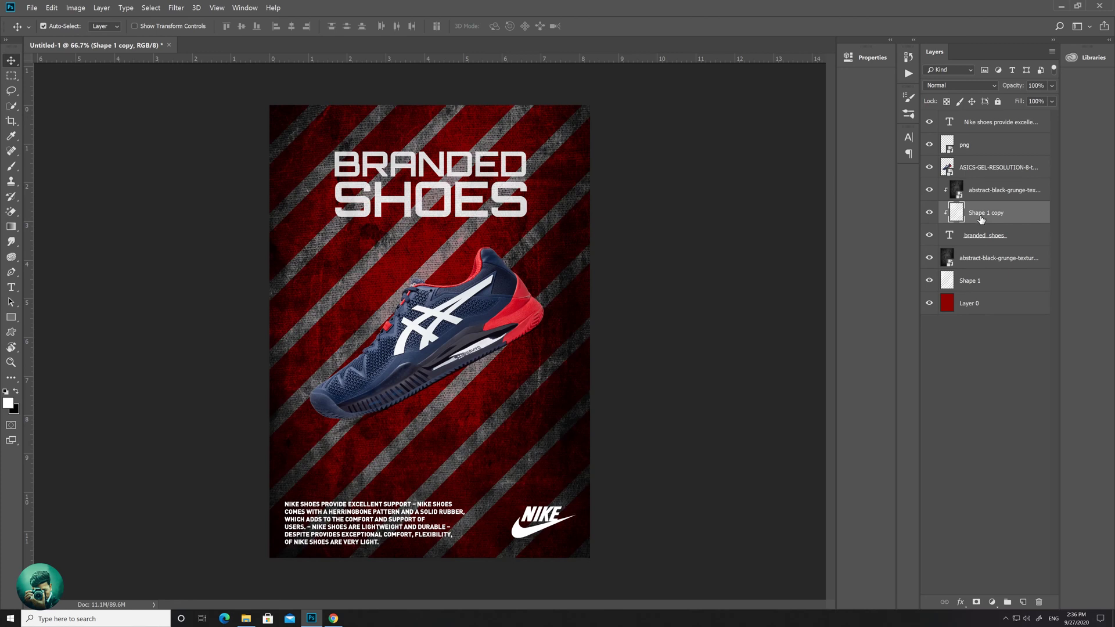
{"action": "left_click", "coordinate": [929, 190]}
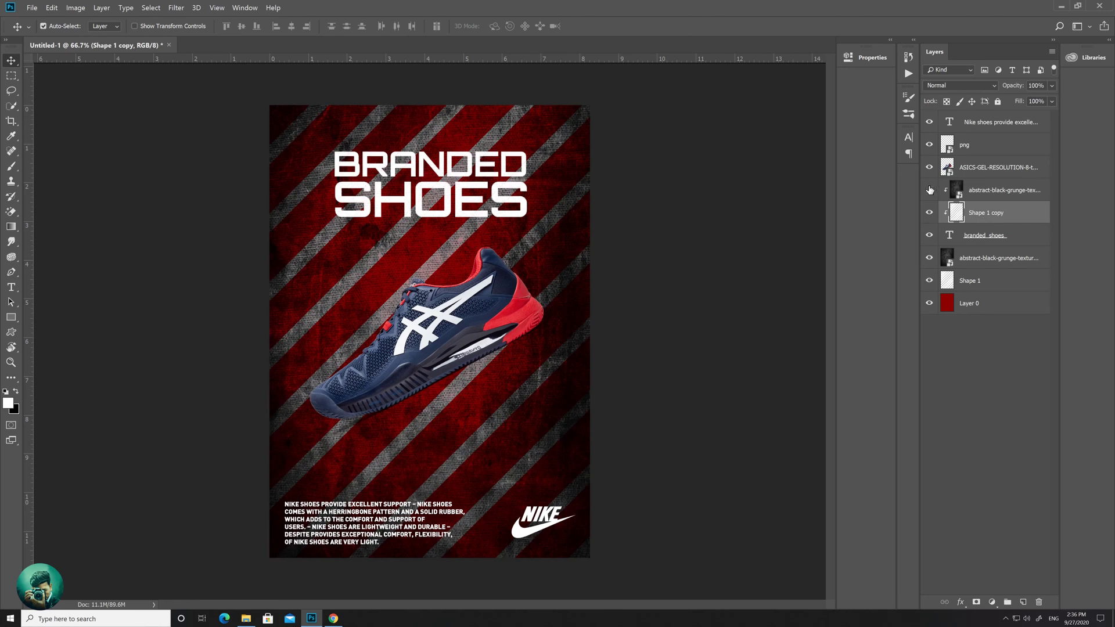
{"action": "left_click", "coordinate": [929, 189]}
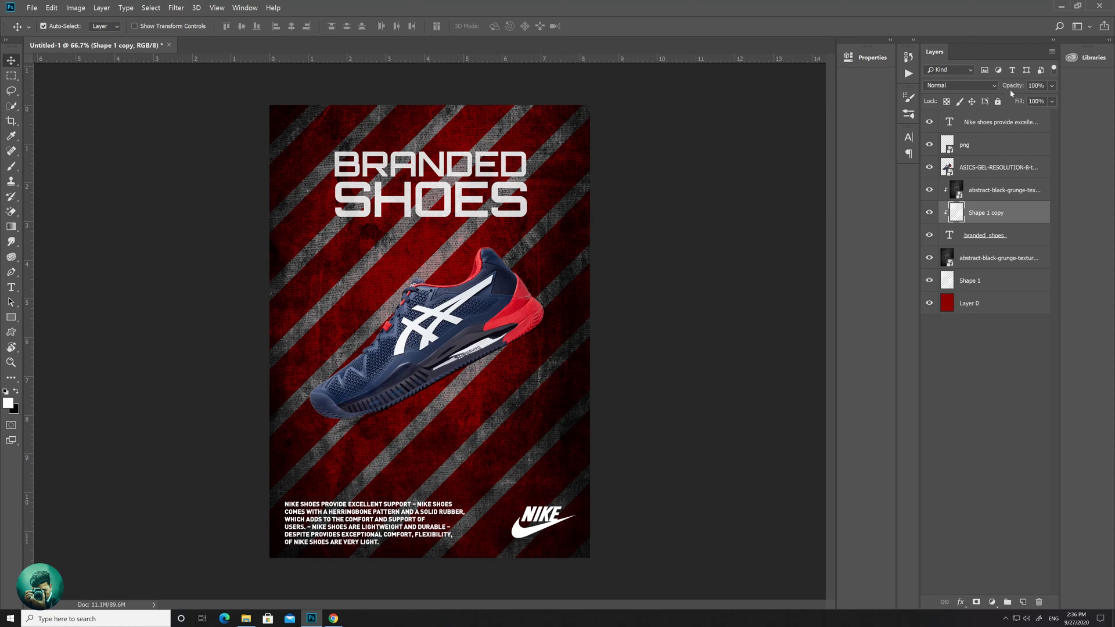
Step: Fill the stripe copy clipped to the heading with black and clear the selection
{"action": "left_click", "coordinate": [958, 216], "text": "ctrl"}
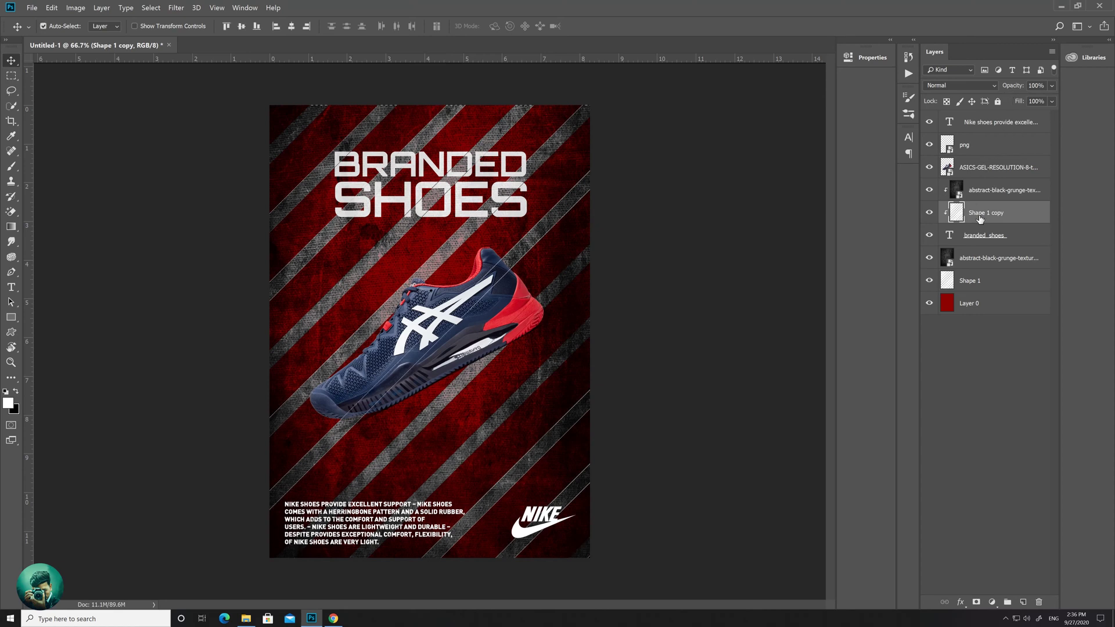
{"action": "key", "text": "ctrl+BackSpace"}
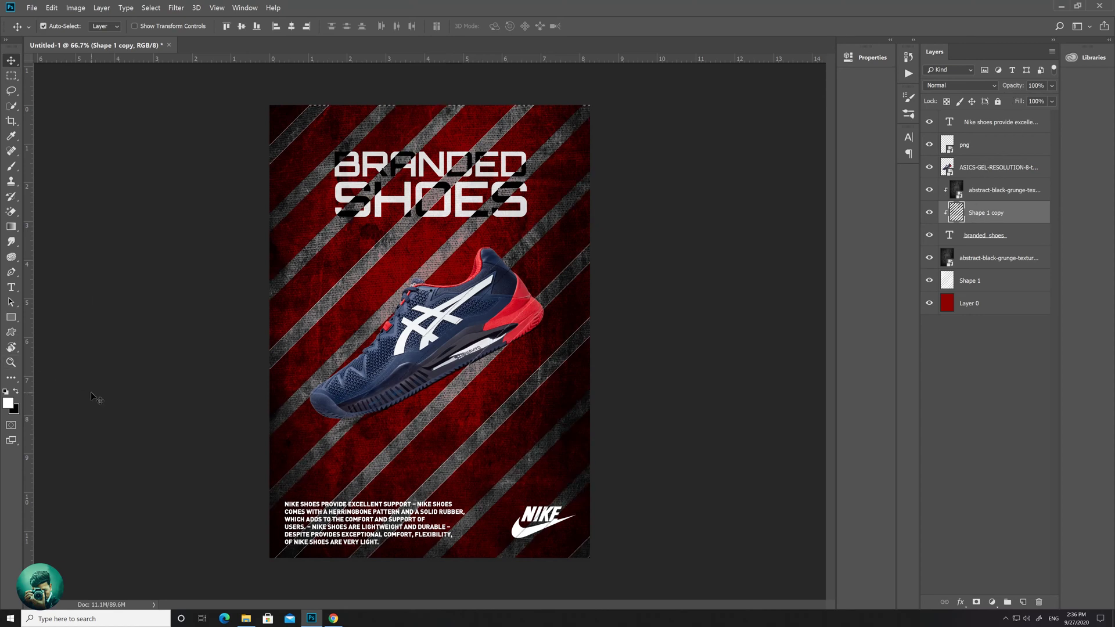
{"action": "key", "text": "ctrl+d"}
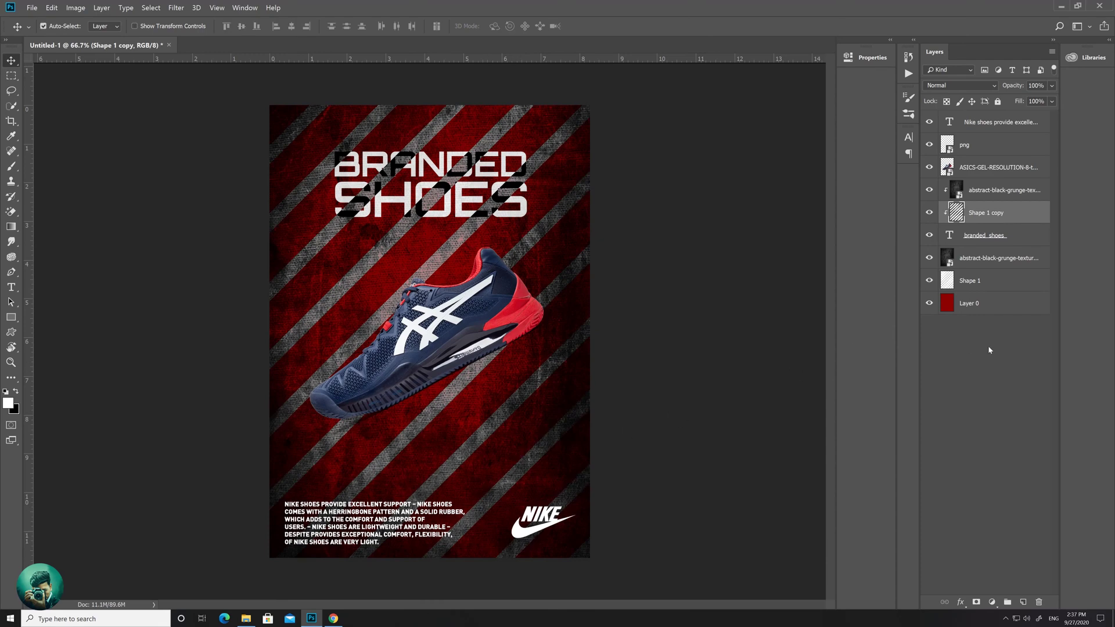
{"action": "left_click", "coordinate": [981, 358]}
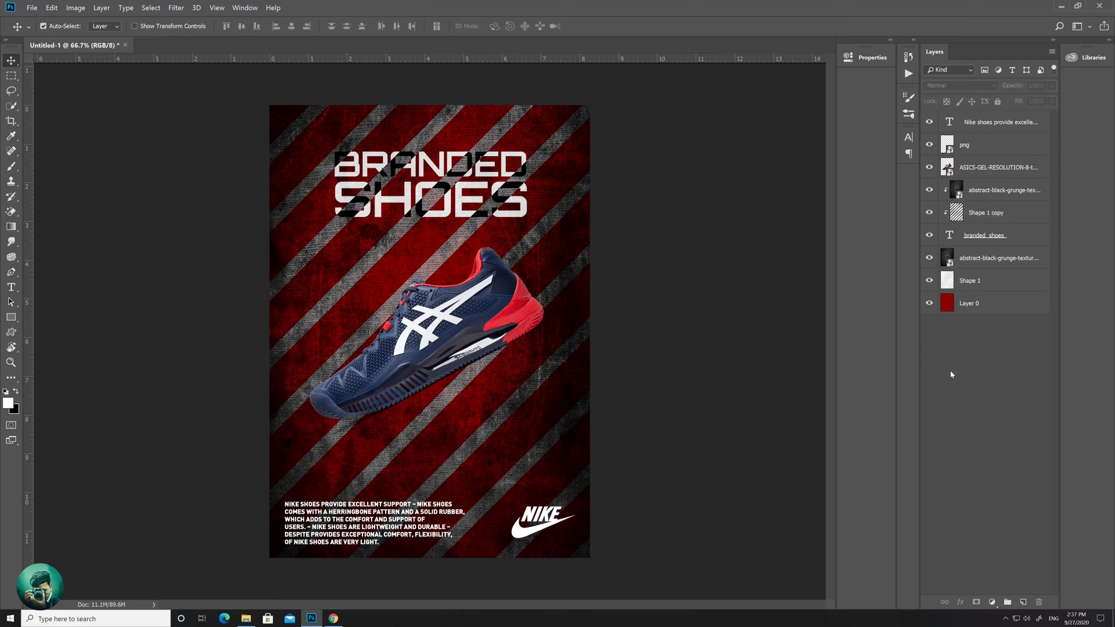
{"action": "key", "text": "ctrl+minus"}
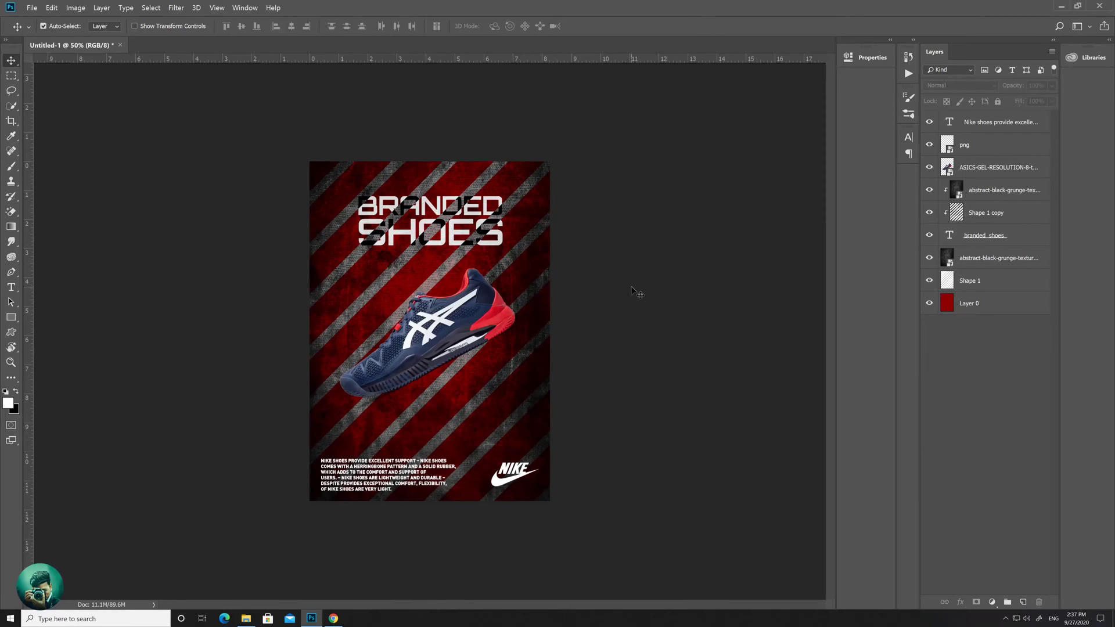
Step: Undo the black fill on the heading's stripe copy and clear the remaining selection
{"action": "left_click", "coordinate": [950, 214], "text": "ctrl"}
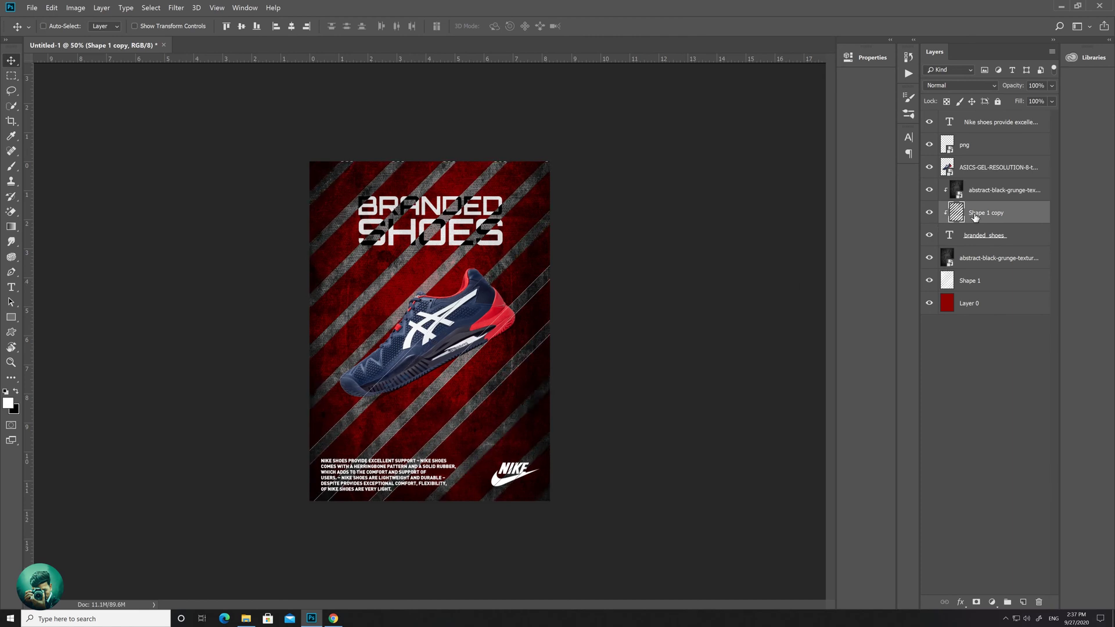
{"action": "key", "text": "ctrl+d"}
{"action": "left_click", "coordinate": [993, 405]}
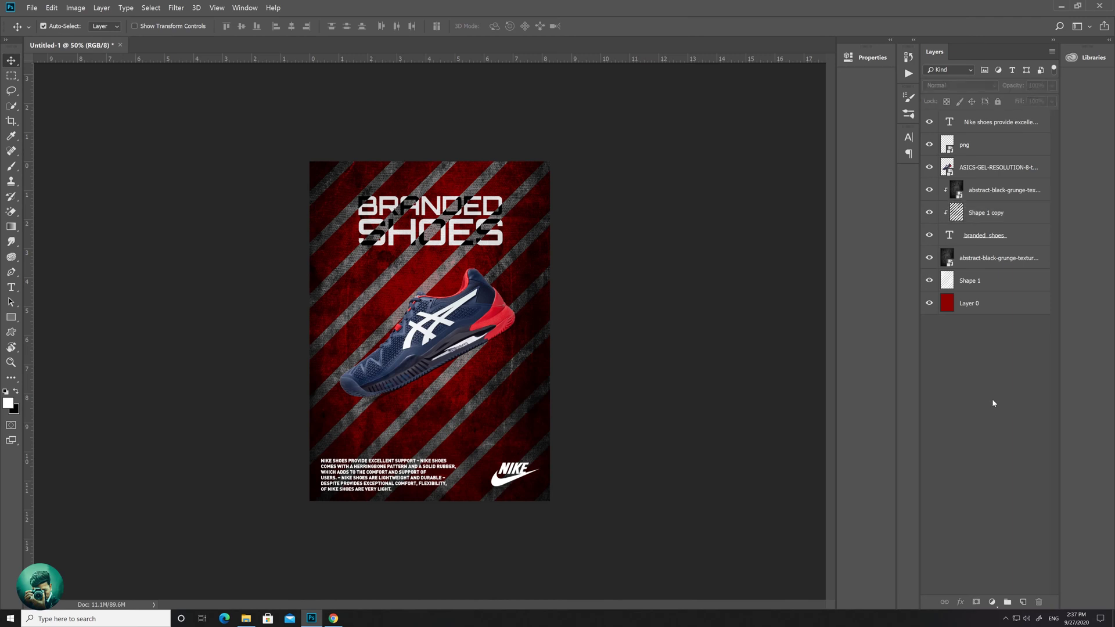
{"action": "key", "text": "ctrl+minus"}
{"action": "key", "text": "ctrl+plus"}
{"action": "key", "text": "ctrl+z"}
{"action": "key", "text": "ctrl+alt+z"}
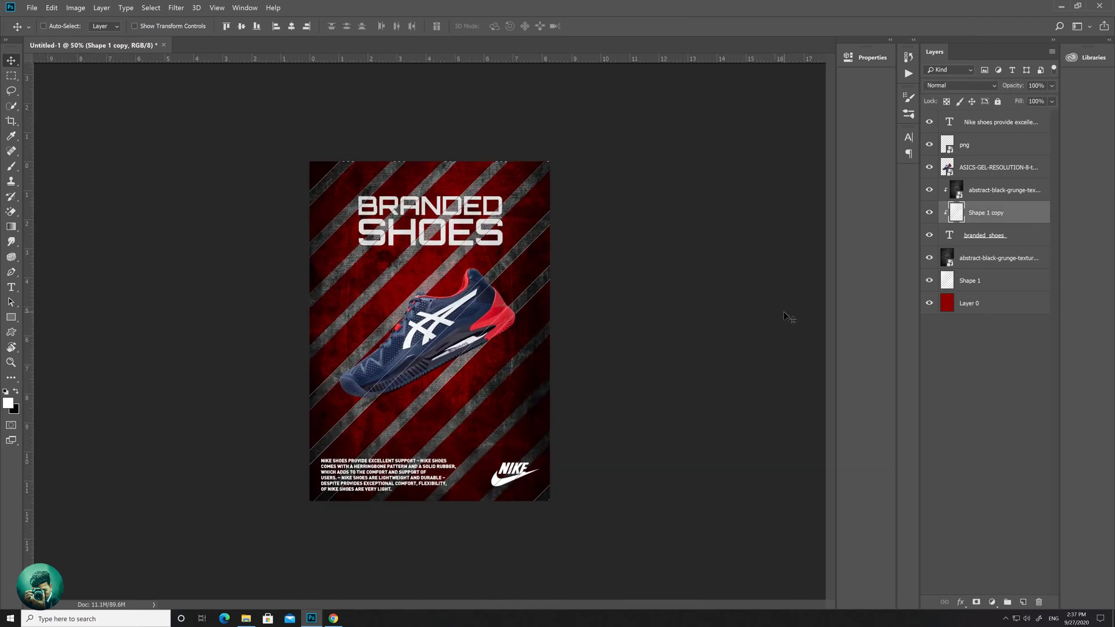
{"action": "key", "text": "ctrl+d"}
{"action": "left_click", "coordinate": [990, 354]}
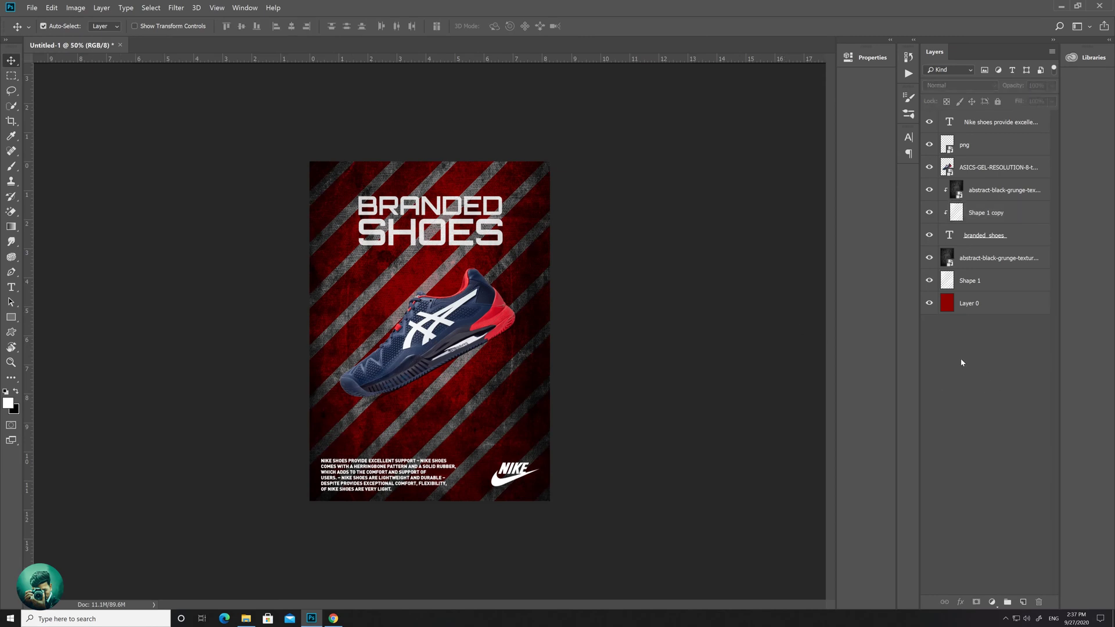
Step: Try out different opacity values for the solid red background layer
{"action": "key", "text": "ctrl+plus"}
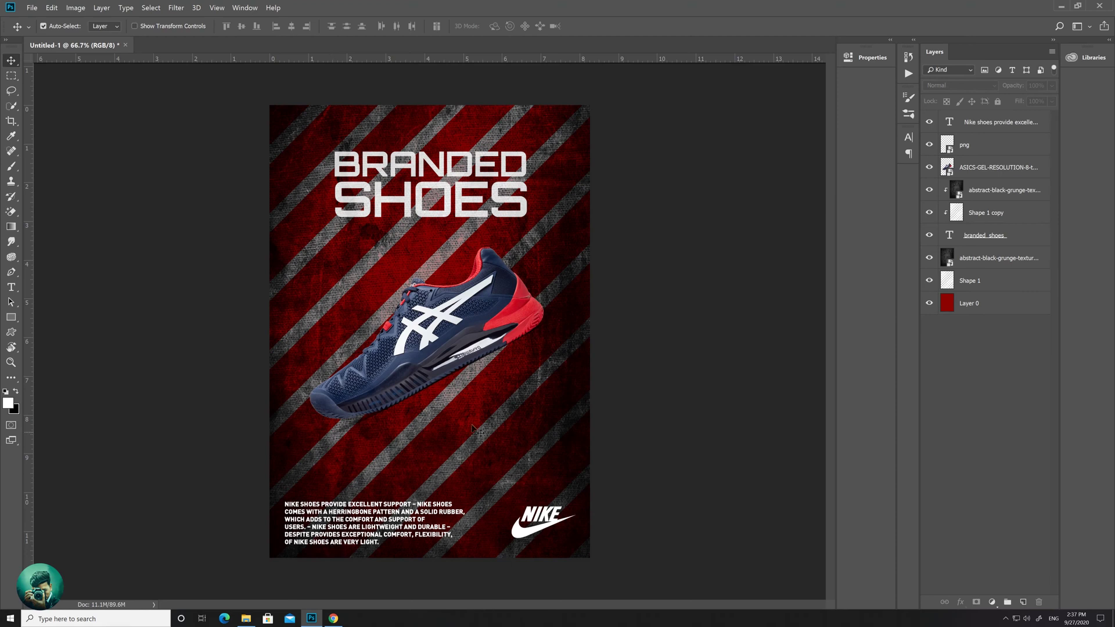
{"action": "left_click", "coordinate": [999, 257]}
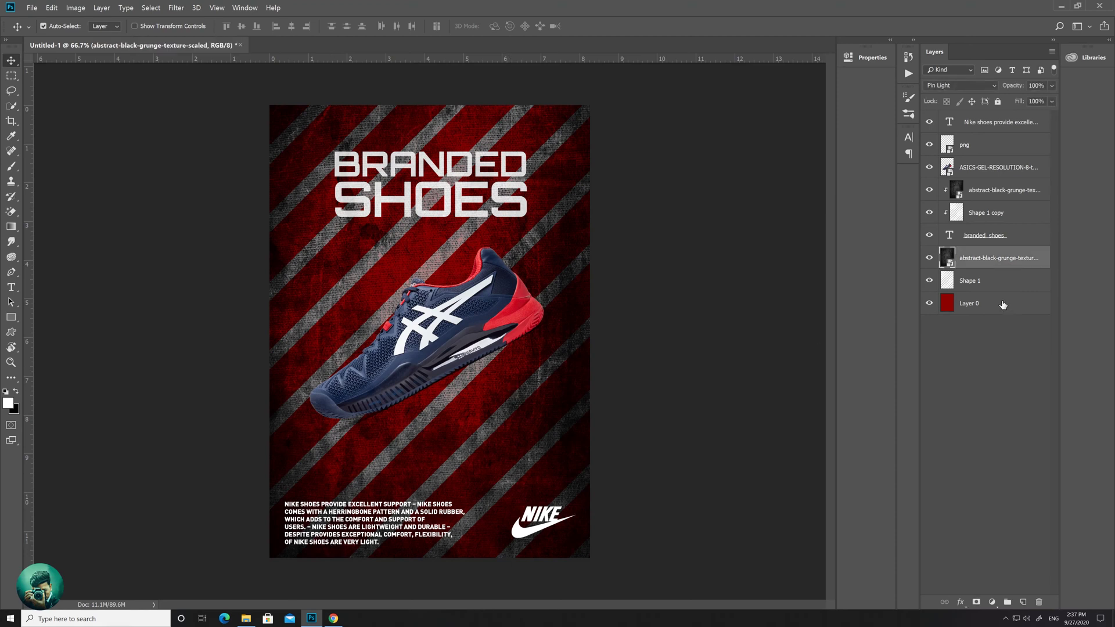
{"action": "left_click", "coordinate": [1003, 304]}
{"action": "left_click_drag", "start_coordinate": [1015, 87], "coordinate": [1074, 92]}
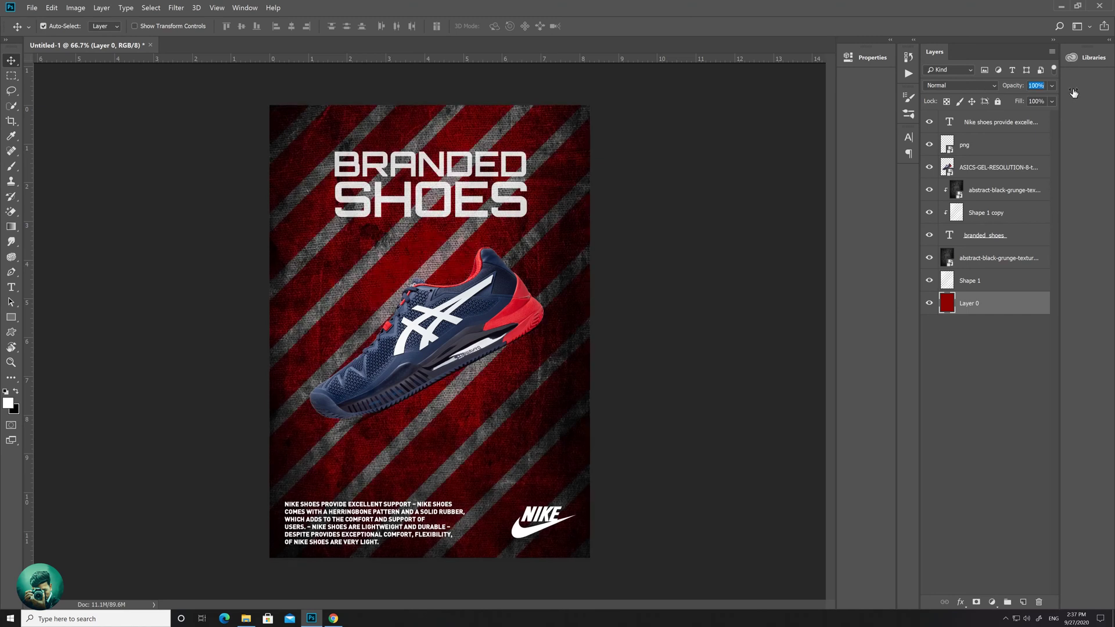
{"action": "left_click", "coordinate": [985, 433]}
Step: Hide the grunge texture layer clipped to the BRANDED SHOES heading
{"action": "left_click", "coordinate": [937, 196]}
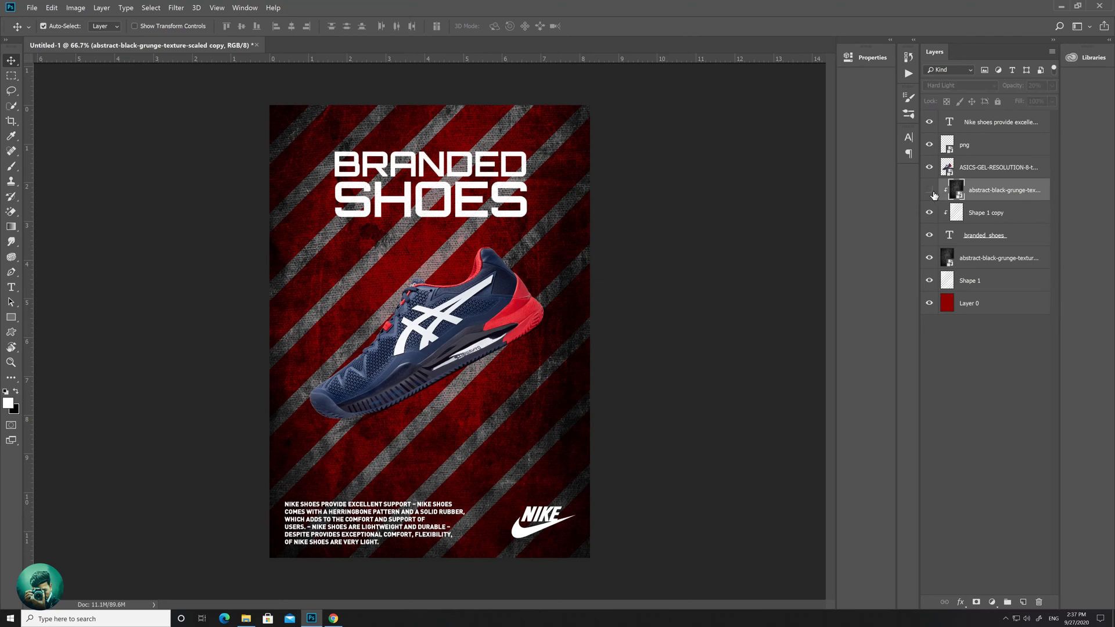
Step: Try drop shadow and outer glow effects on the stripe copy clipped to the heading
{"action": "right_click", "coordinate": [996, 214]}
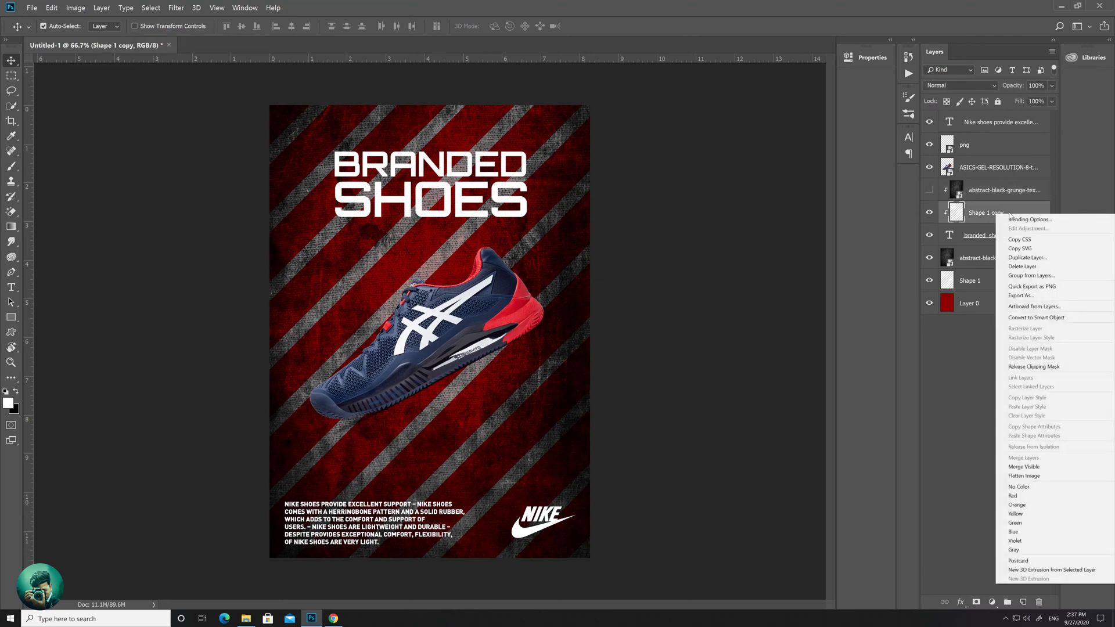
{"action": "left_click", "coordinate": [1017, 223]}
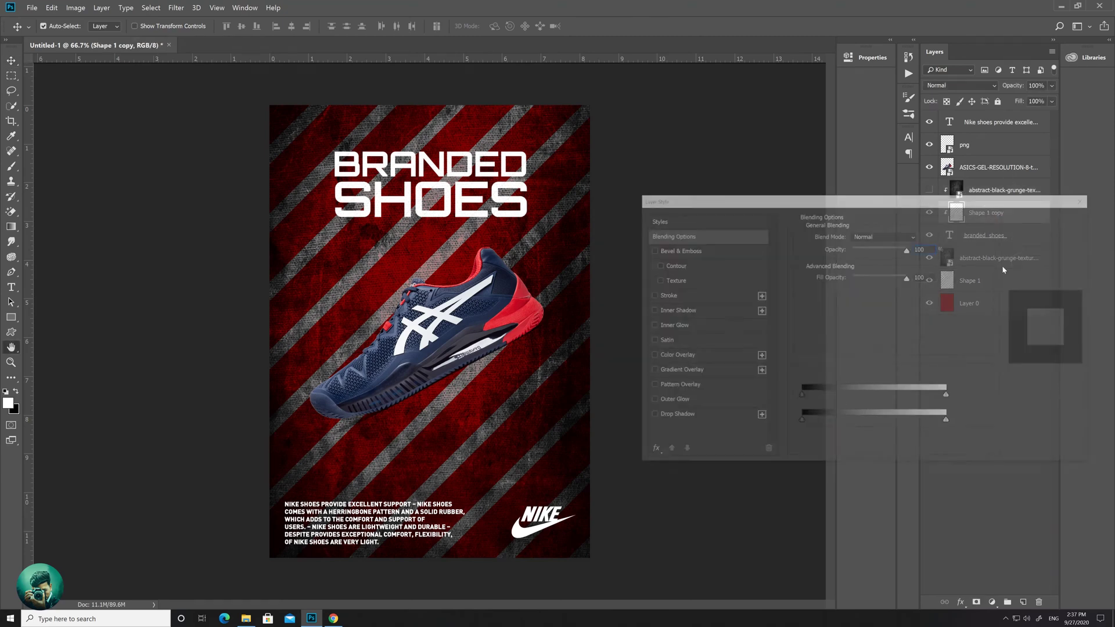
{"action": "left_click", "coordinate": [651, 416]}
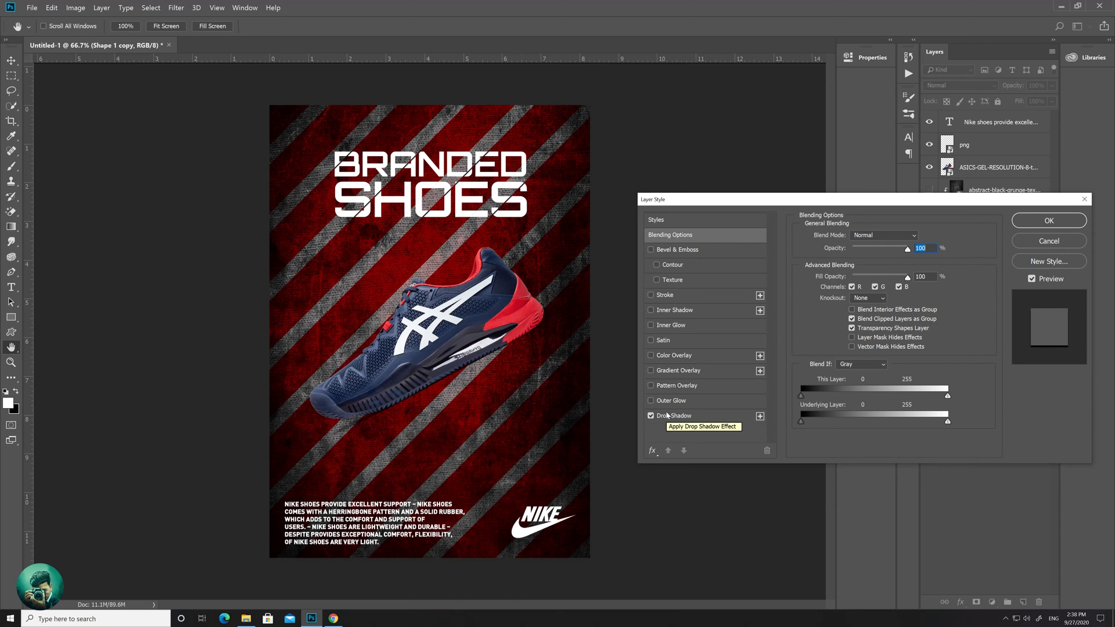
{"action": "left_click_drag", "start_coordinate": [881, 202], "coordinate": [877, 252]}
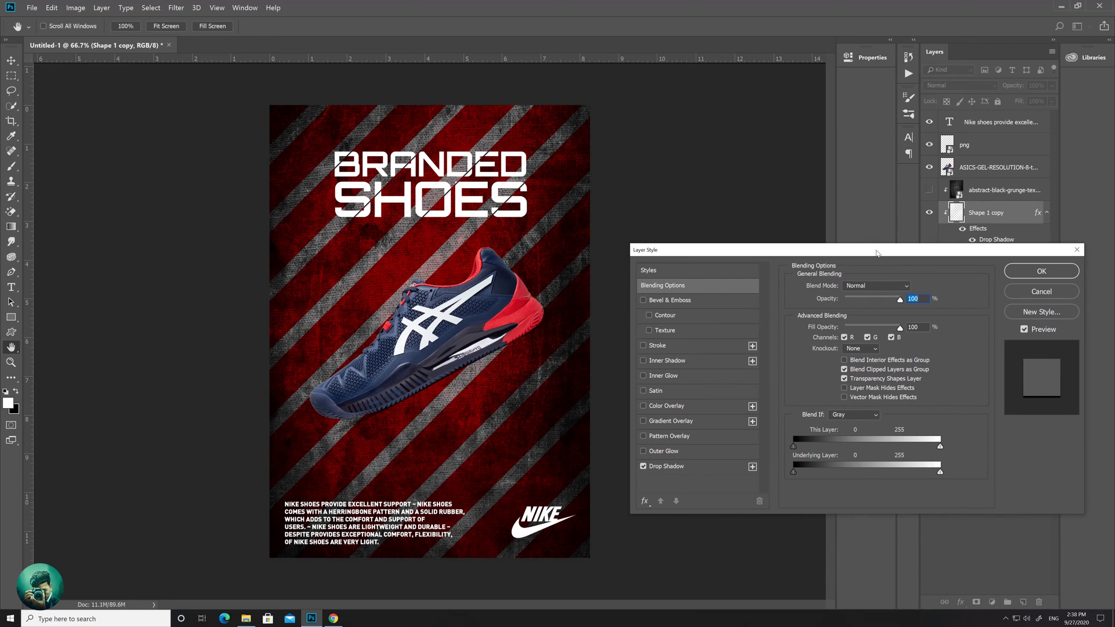
{"action": "left_click_drag", "start_coordinate": [877, 253], "coordinate": [875, 317]}
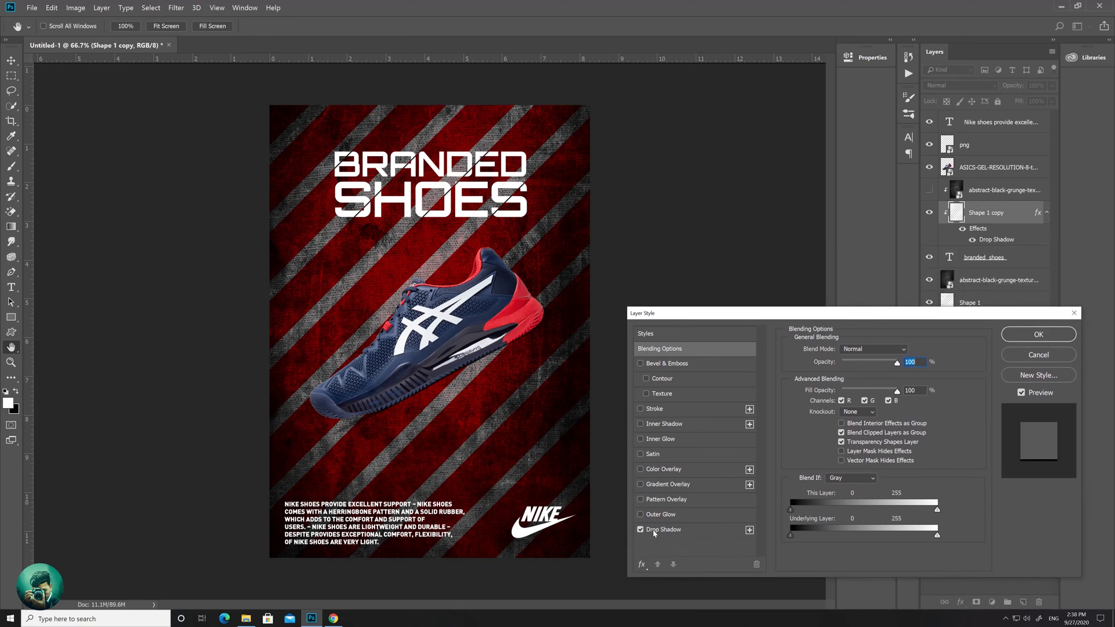
{"action": "left_click", "coordinate": [641, 514]}
{"action": "left_click", "coordinate": [640, 514]}
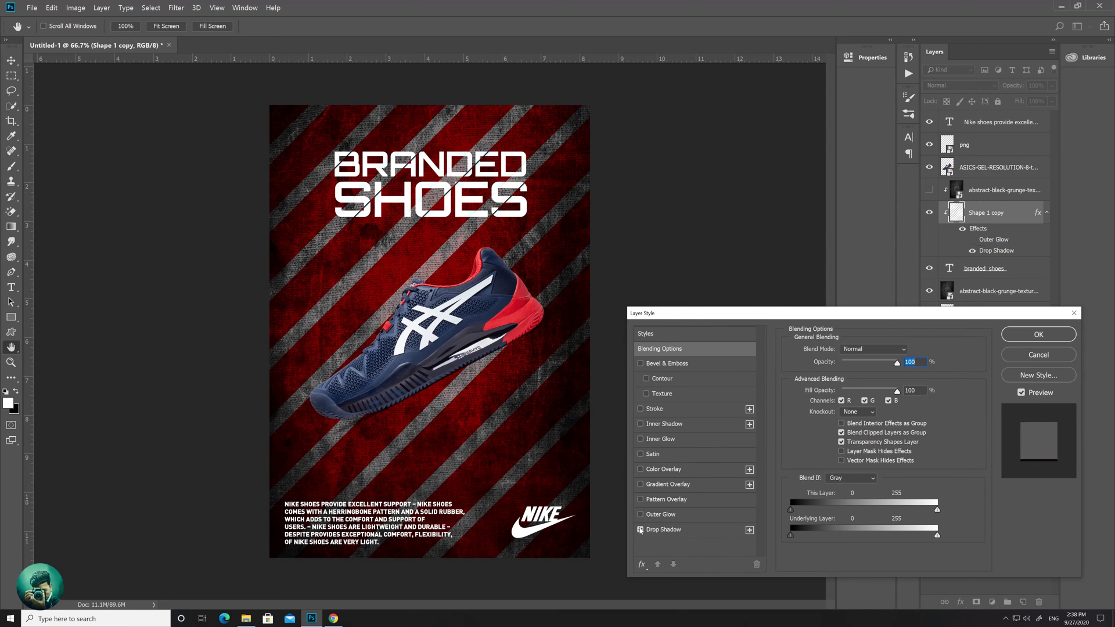
{"action": "left_click", "coordinate": [640, 530]}
{"action": "left_click", "coordinate": [1032, 336]}
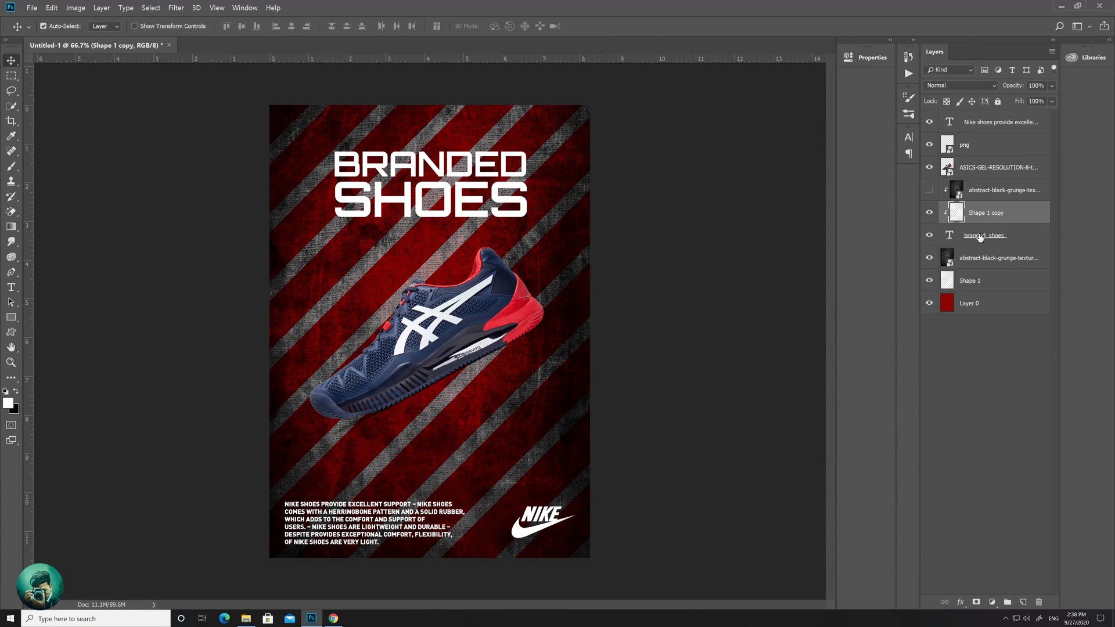
Step: Add a black drop shadow to the BRANDED SHOES heading with 7 px distance and a raised spread
{"action": "right_click", "coordinate": [980, 236]}
{"action": "left_click", "coordinate": [1010, 221]}
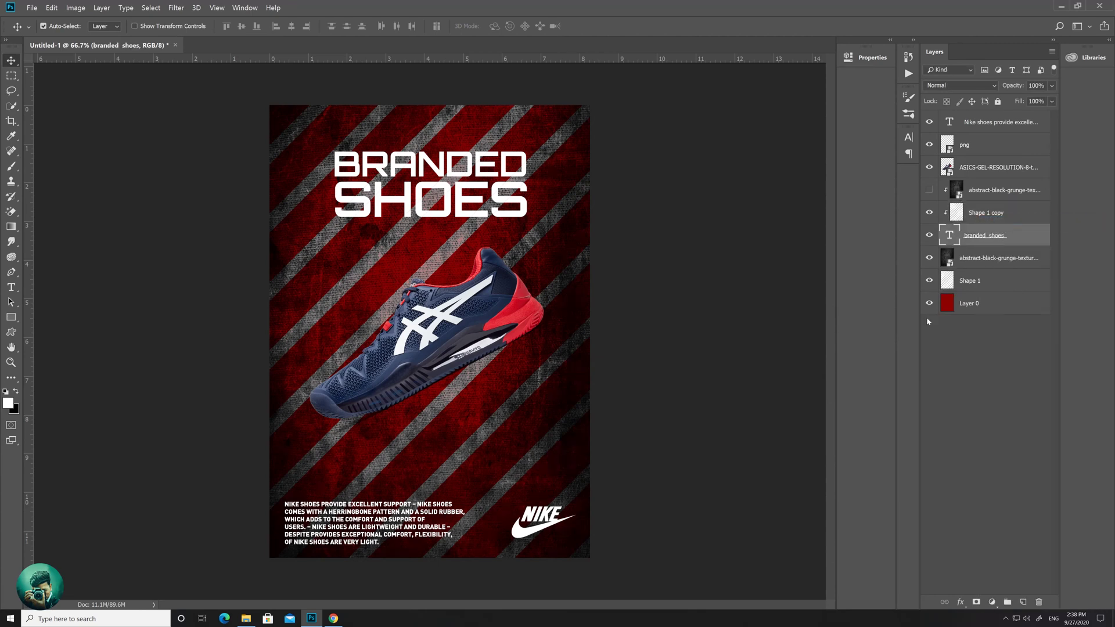
{"action": "left_click", "coordinate": [640, 529]}
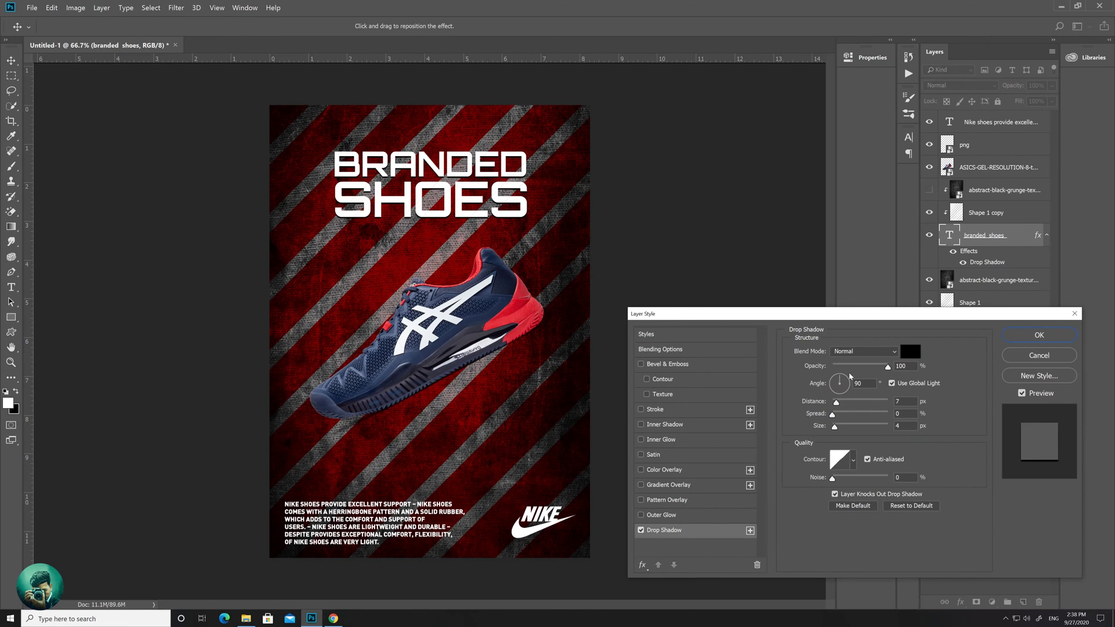
{"action": "left_click_drag", "start_coordinate": [864, 402], "coordinate": [867, 404]}
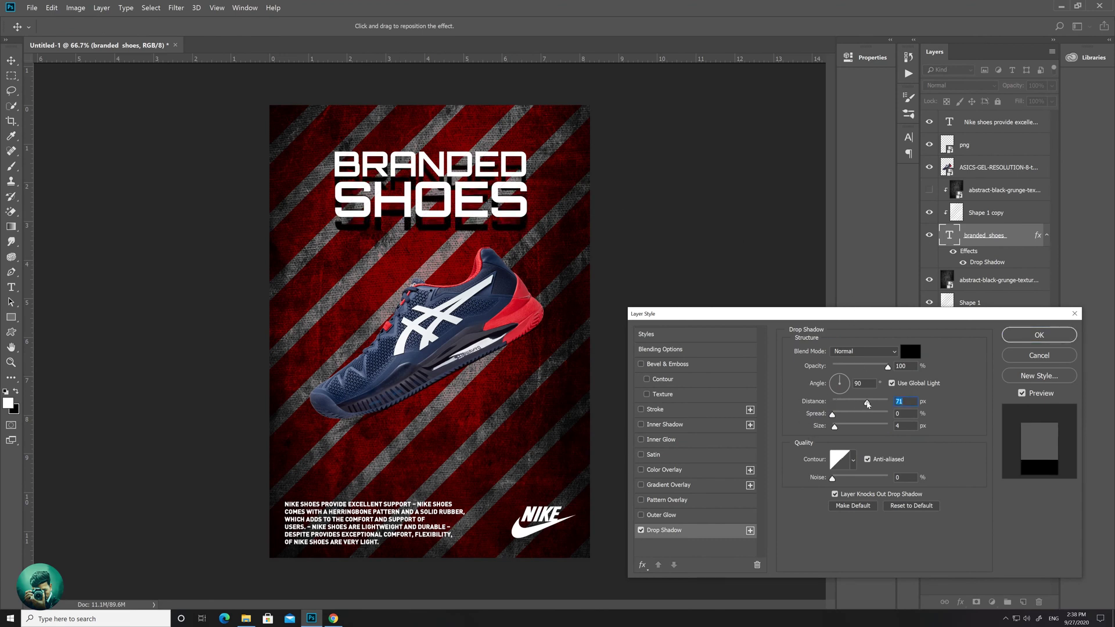
{"action": "key", "text": "ctrl+z"}
{"action": "key", "text": "ctrl+z"}
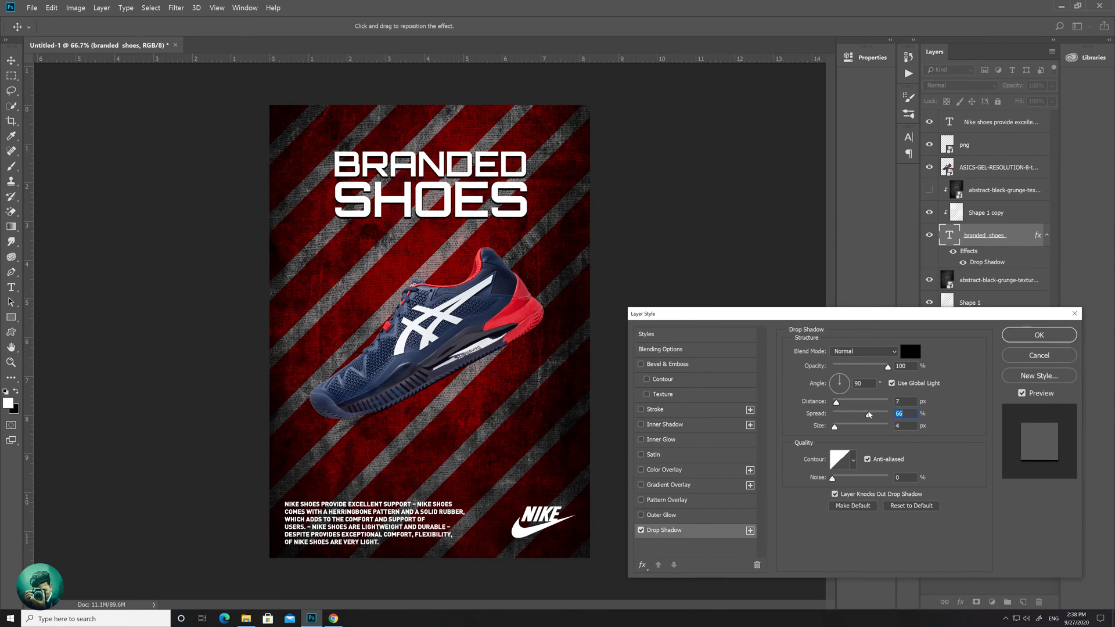
{"action": "mouse_move", "coordinate": [851, 416]}
{"action": "left_mouse_down"}
{"action": "mouse_move", "coordinate": [891, 421]}
{"action": "mouse_move", "coordinate": [863, 422]}
{"action": "left_mouse_up"}
{"action": "left_click", "coordinate": [1039, 335]}
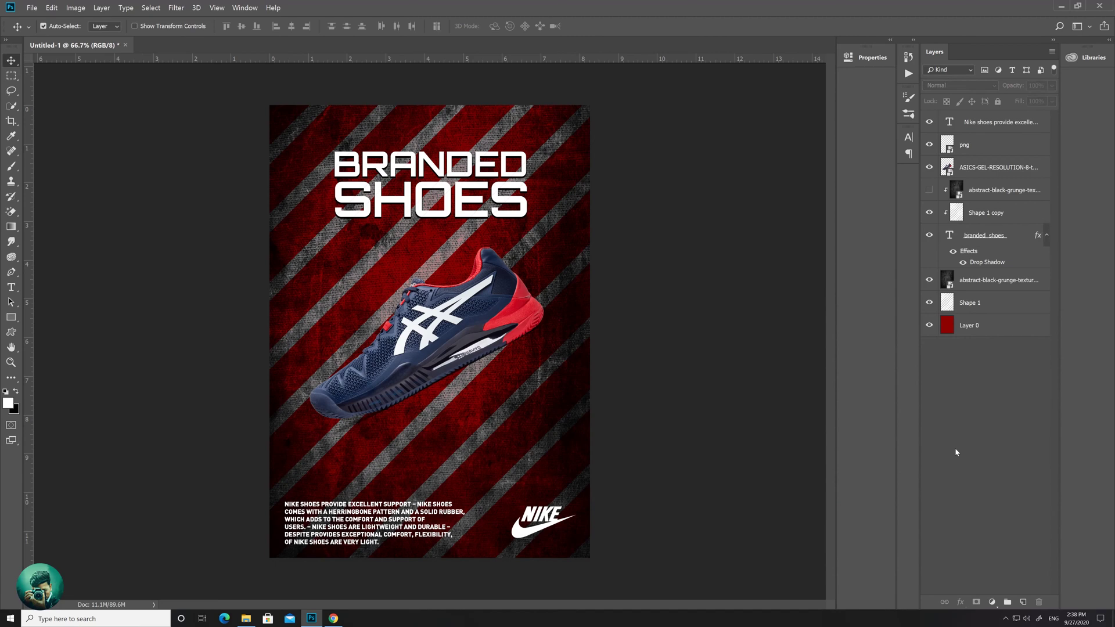
Step: Try filling the solid red background layer with black
{"action": "key", "text": "ctrl+minus"}
{"action": "left_click", "coordinate": [981, 328]}
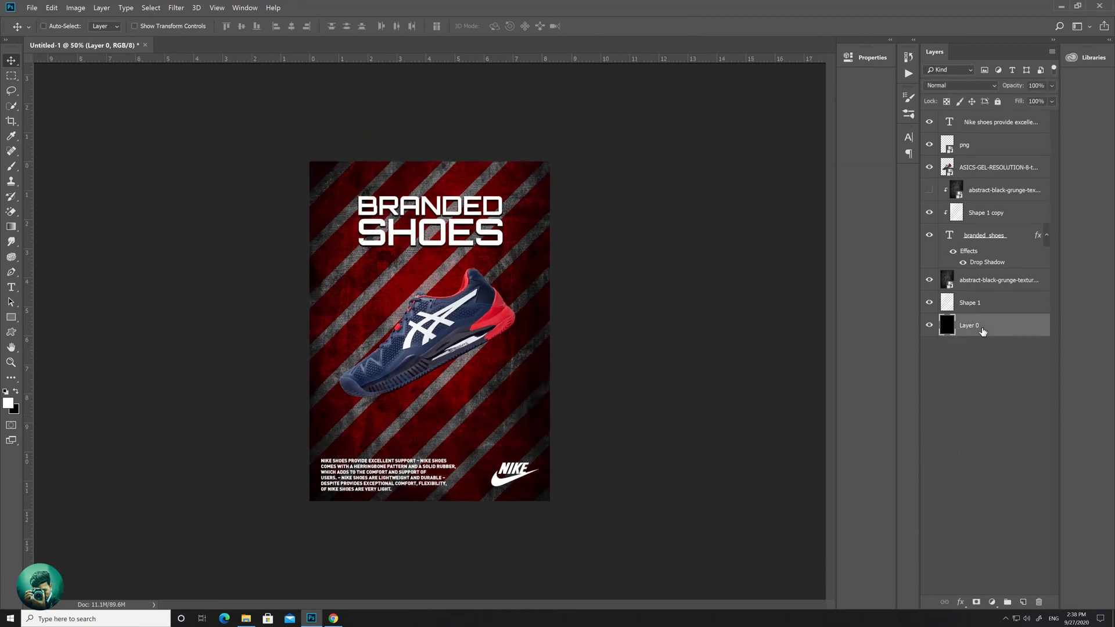
{"action": "key", "text": "ctrl+BackSpace"}
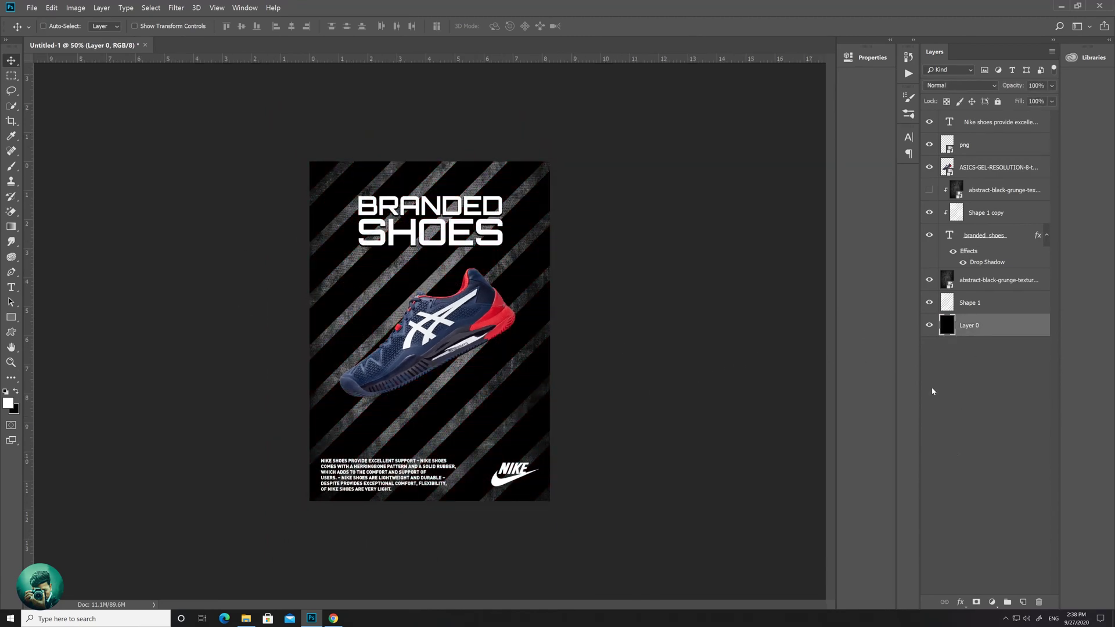
{"action": "key", "text": "ctrl+z"}
Step: Add a Hue/Saturation adjustment above the red background layer with the hue set to -180
{"action": "left_click", "coordinate": [991, 602]}
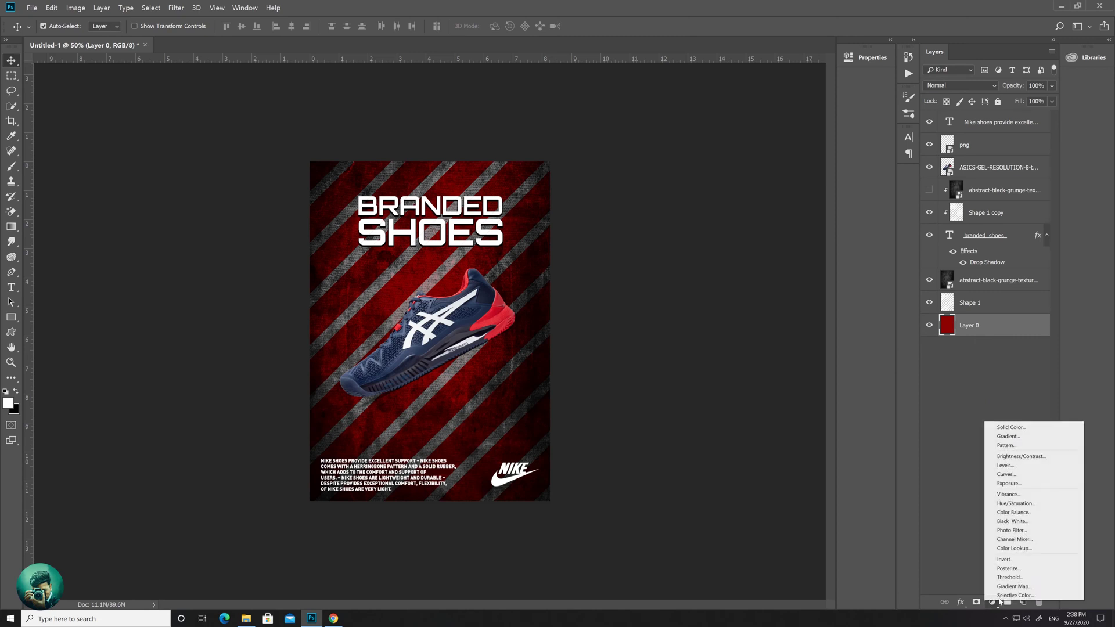
{"action": "left_click", "coordinate": [1016, 503]}
{"action": "left_click_drag", "start_coordinate": [749, 133], "coordinate": [678, 147]}
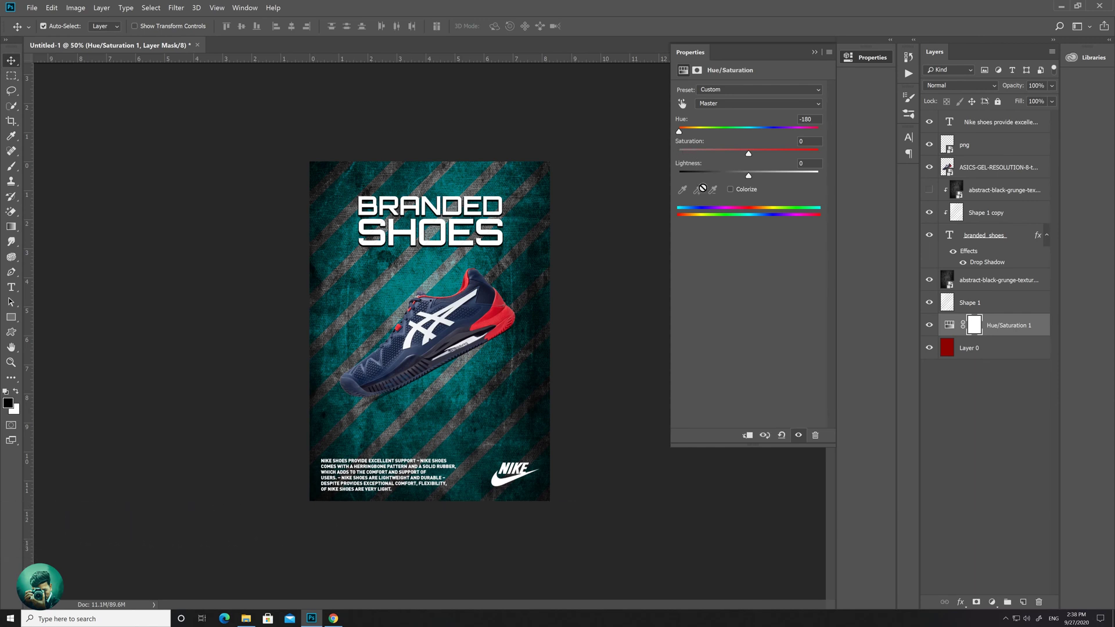
{"action": "left_click", "coordinate": [814, 52]}
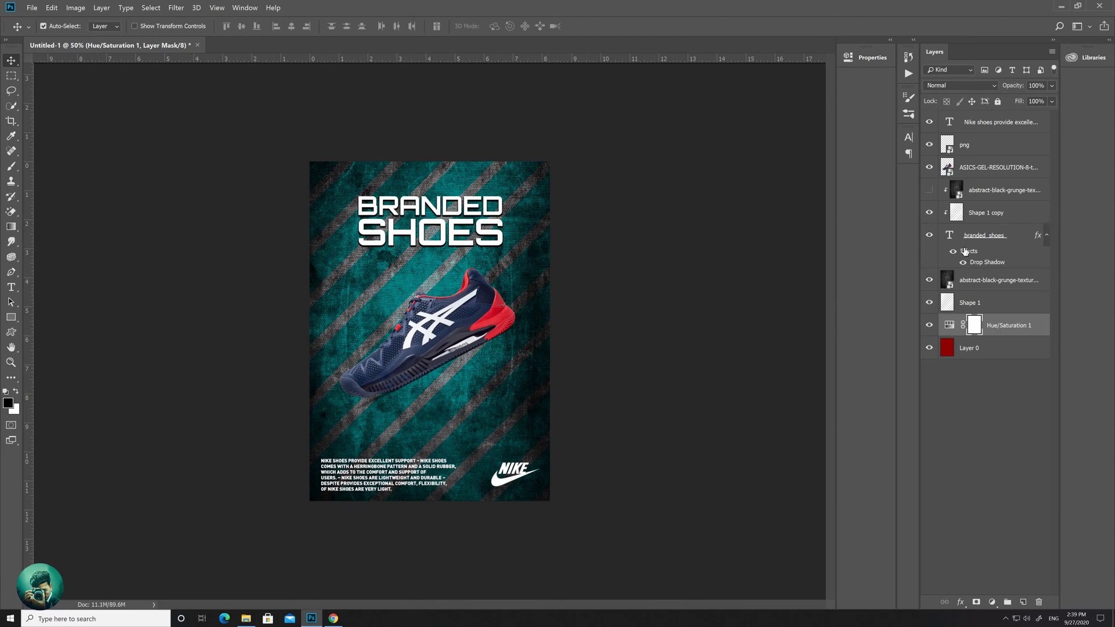
Step: Try enlarging the background grunge texture far beyond the poster edges, at several different scales
{"action": "left_click", "coordinate": [986, 281]}
{"action": "key", "text": "ctrl+t"}
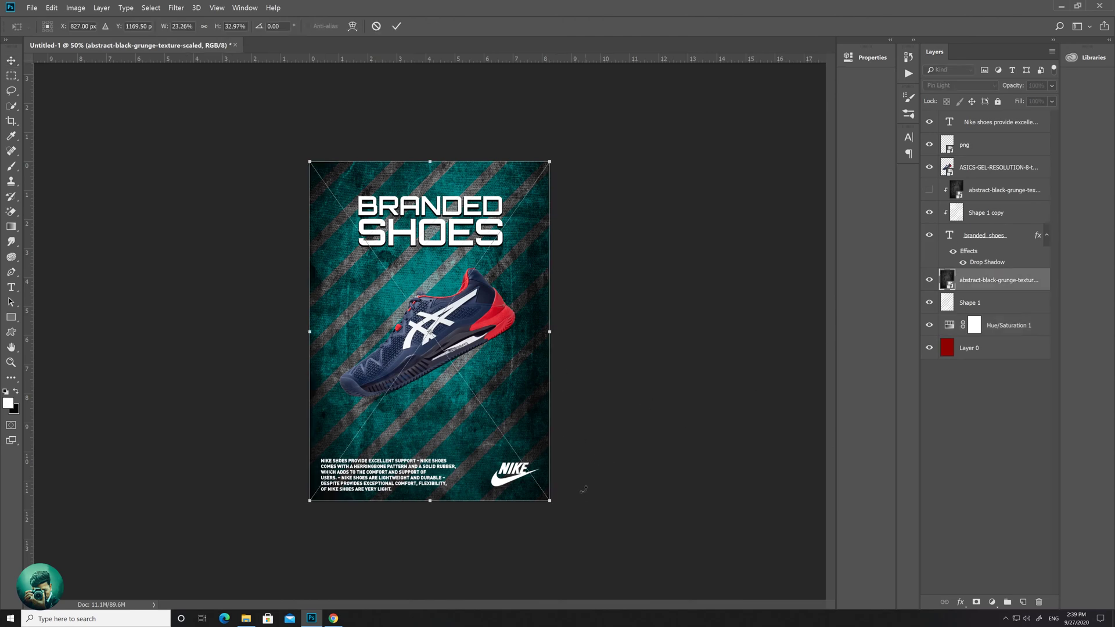
{"action": "left_click_drag", "start_coordinate": [551, 501], "coordinate": [692, 578]}
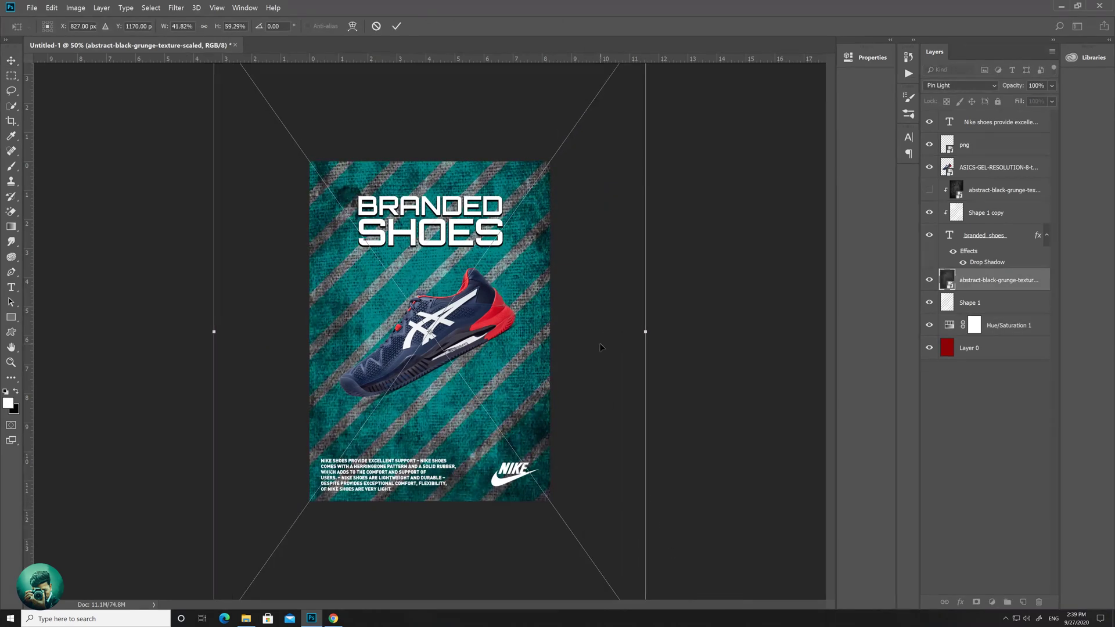
{"action": "key", "text": "ctrl+minus"}
{"action": "key", "text": "ctrl+minus"}
{"action": "key", "text": "ctrl+minus"}
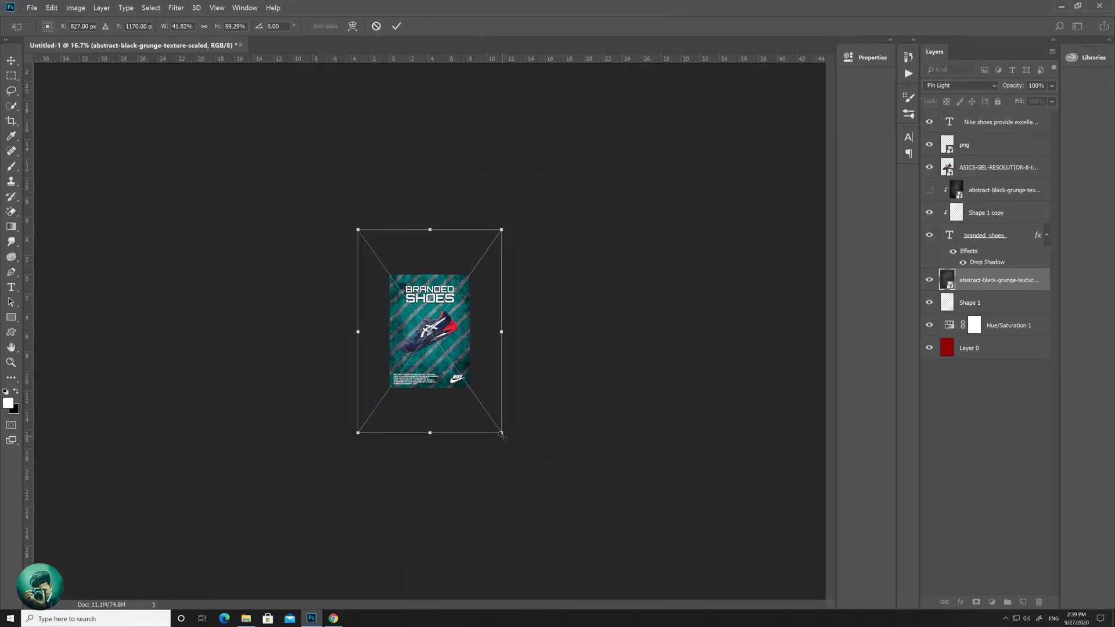
{"action": "left_click_drag", "start_coordinate": [503, 436], "coordinate": [592, 560]}
{"action": "mouse_move", "coordinate": [536, 320]}
{"action": "left_mouse_down"}
{"action": "mouse_move", "coordinate": [545, 368]}
{"action": "mouse_move", "coordinate": [570, 315]}
{"action": "mouse_move", "coordinate": [543, 278]}
{"action": "mouse_move", "coordinate": [545, 255]}
{"action": "mouse_move", "coordinate": [543, 309]}
{"action": "mouse_move", "coordinate": [532, 311]}
{"action": "left_mouse_up"}
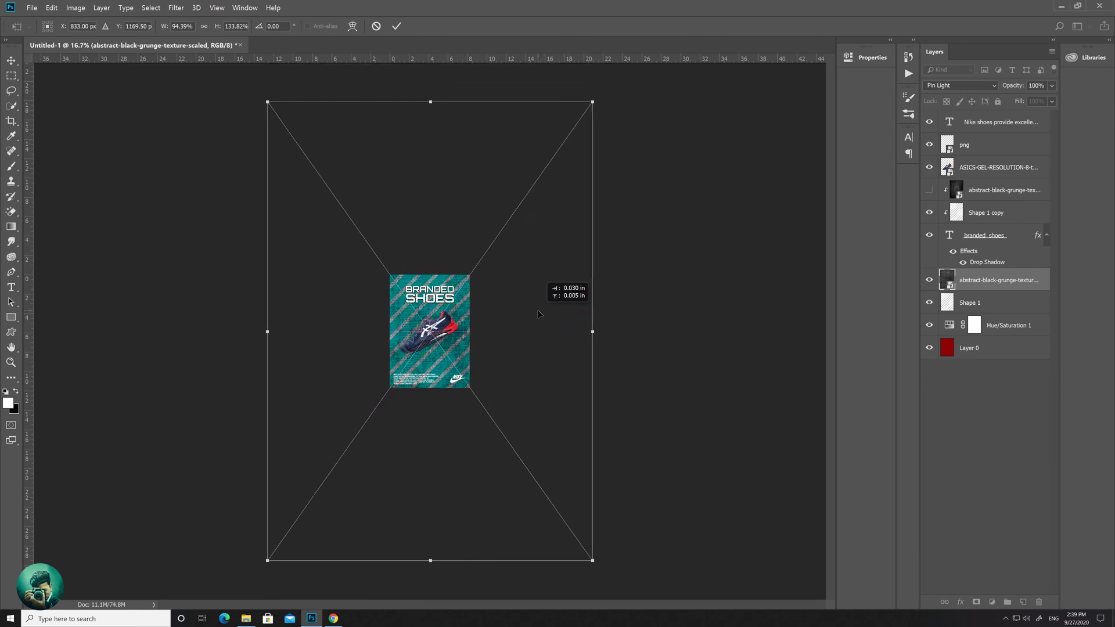
{"action": "left_click_drag", "start_coordinate": [594, 103], "coordinate": [507, 223]}
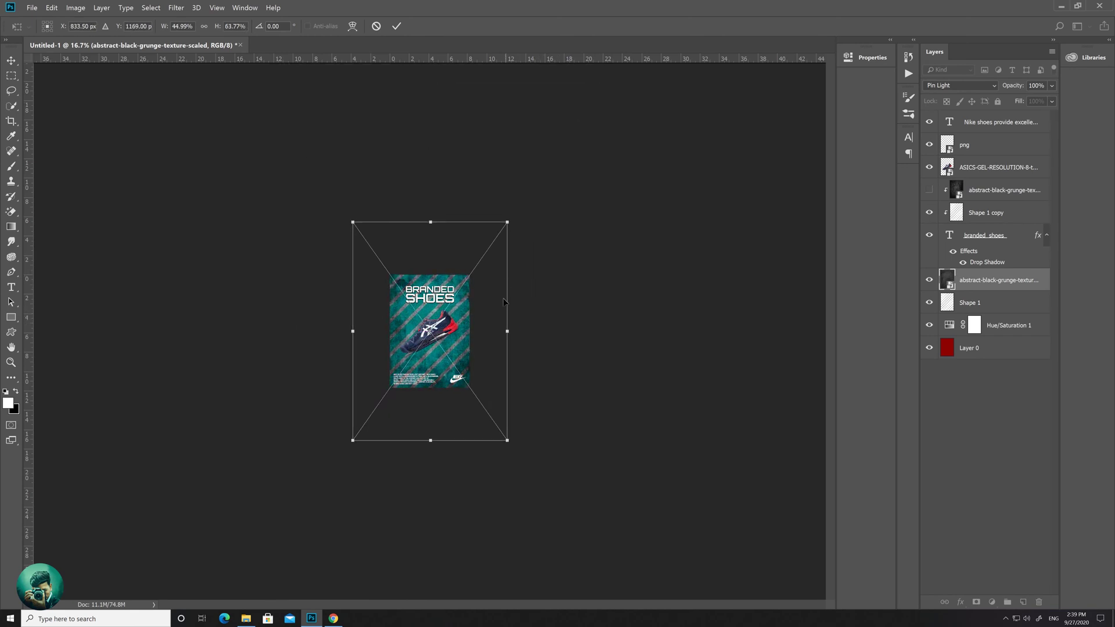
{"action": "key", "text": "Return"}
{"action": "key", "text": "ctrl+plus"}
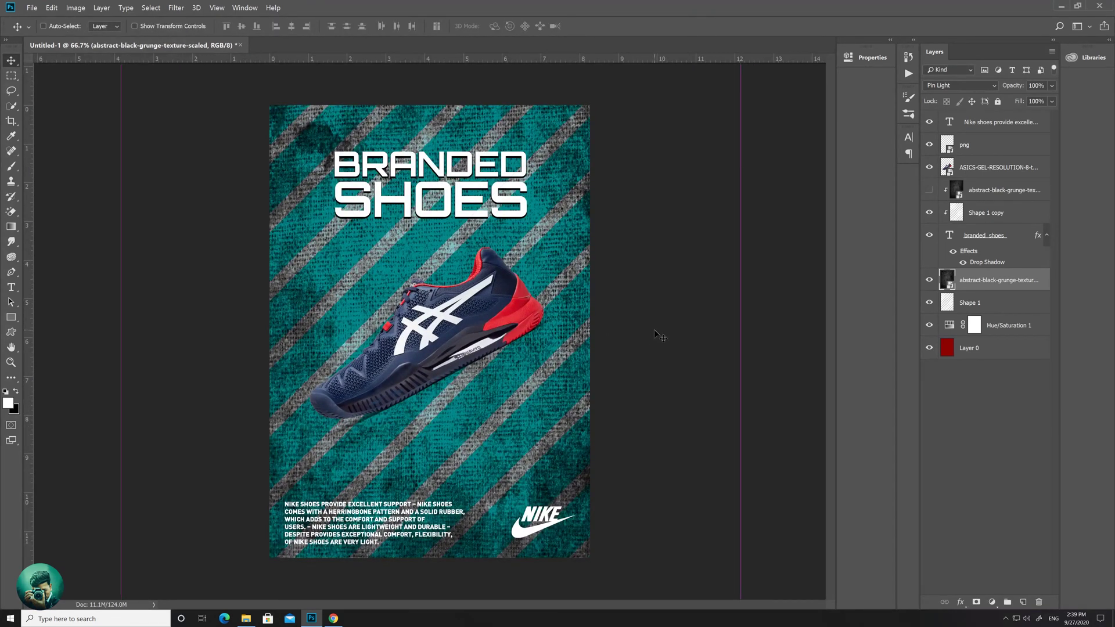
{"action": "key", "text": "ctrl+minus"}
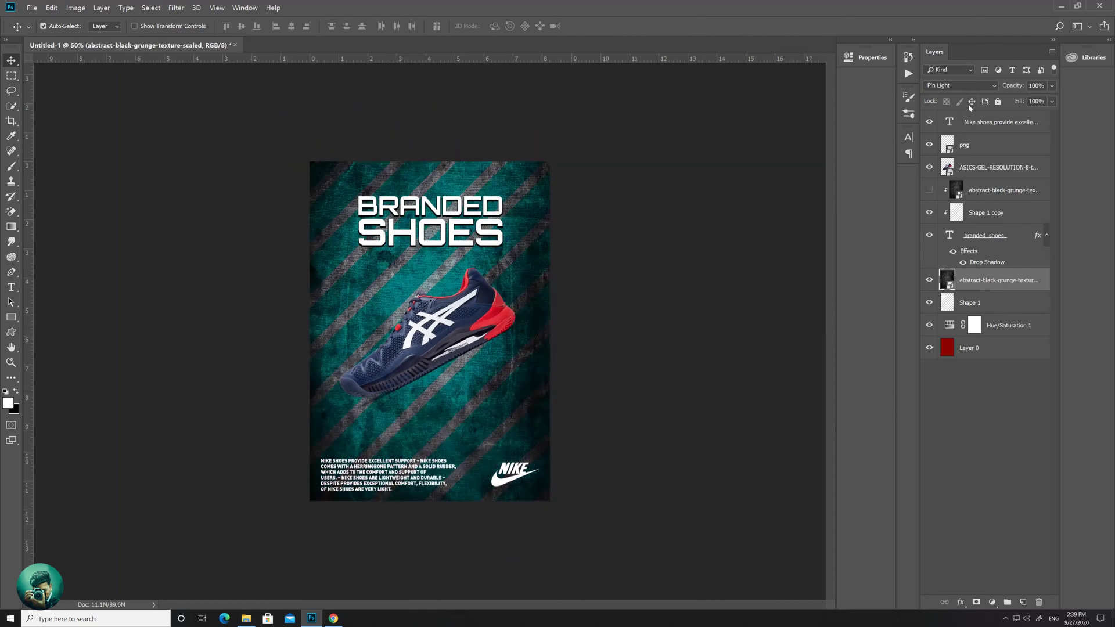
Step: Change the background grunge texture's blend mode to Darker Color
{"action": "left_click", "coordinate": [967, 86]}
{"action": "left_click", "coordinate": [967, 123]}
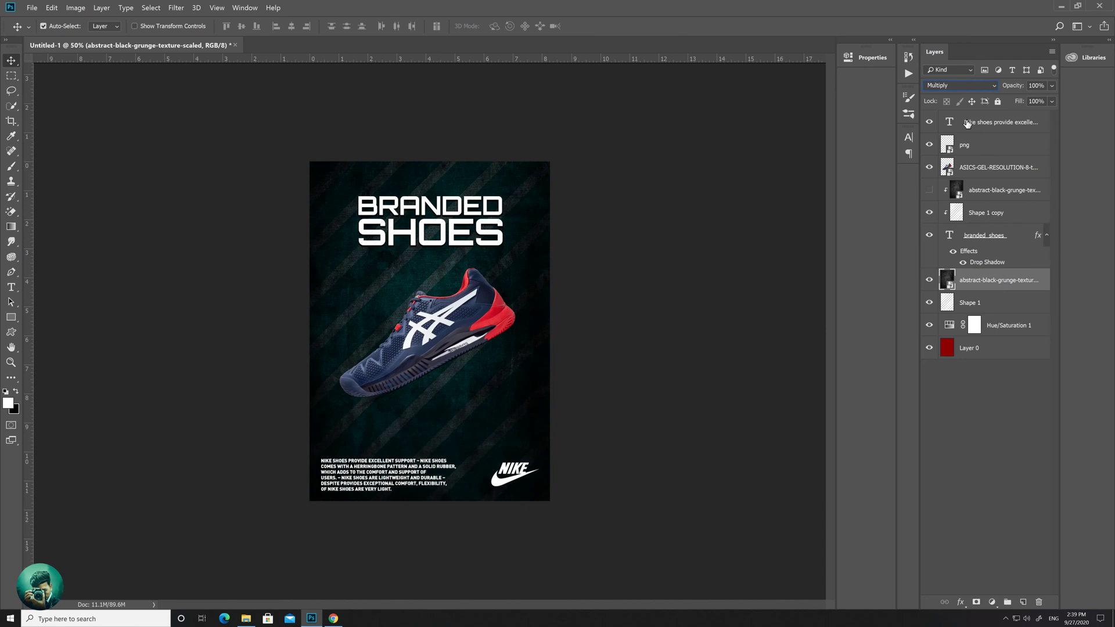
{"action": "key", "text": "Down"}
{"action": "key", "text": "Down"}
{"action": "key", "text": "Down"}
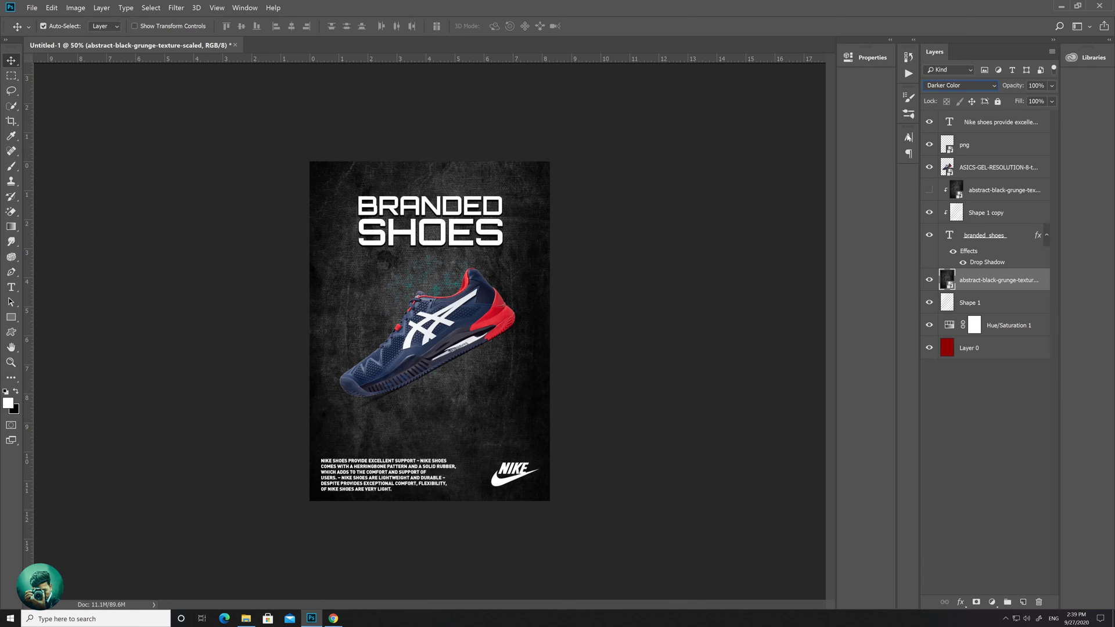
{"action": "left_click", "coordinate": [1048, 459]}
Step: Toggle the visibility of the heading's clipped texture and the background grunge texture to compare the design with and without them
{"action": "left_click", "coordinate": [929, 192]}
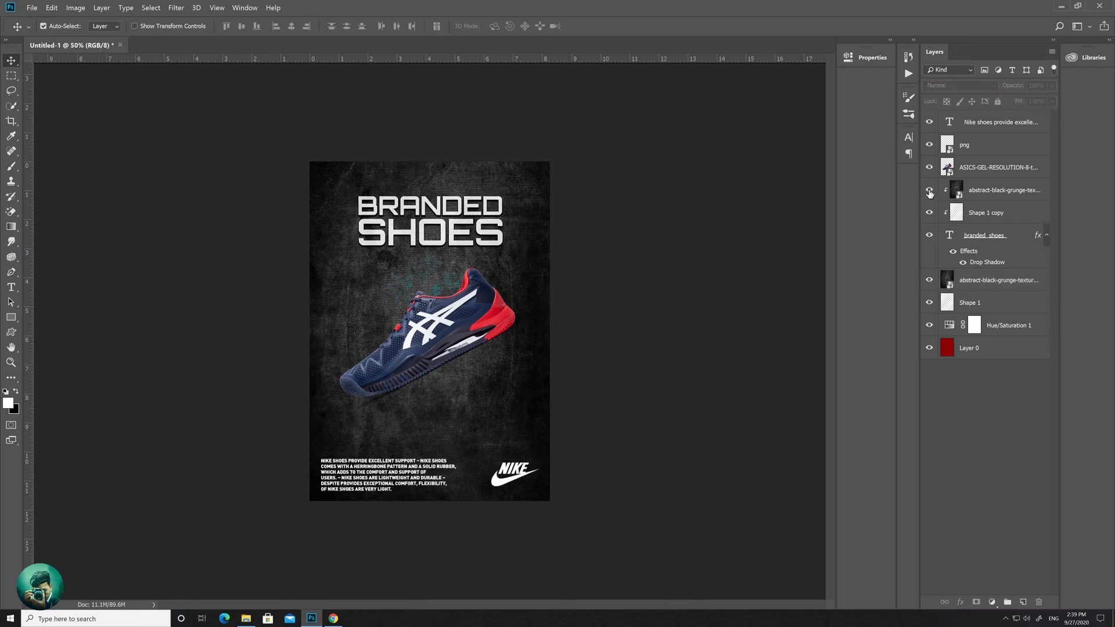
{"action": "left_click", "coordinate": [929, 190]}
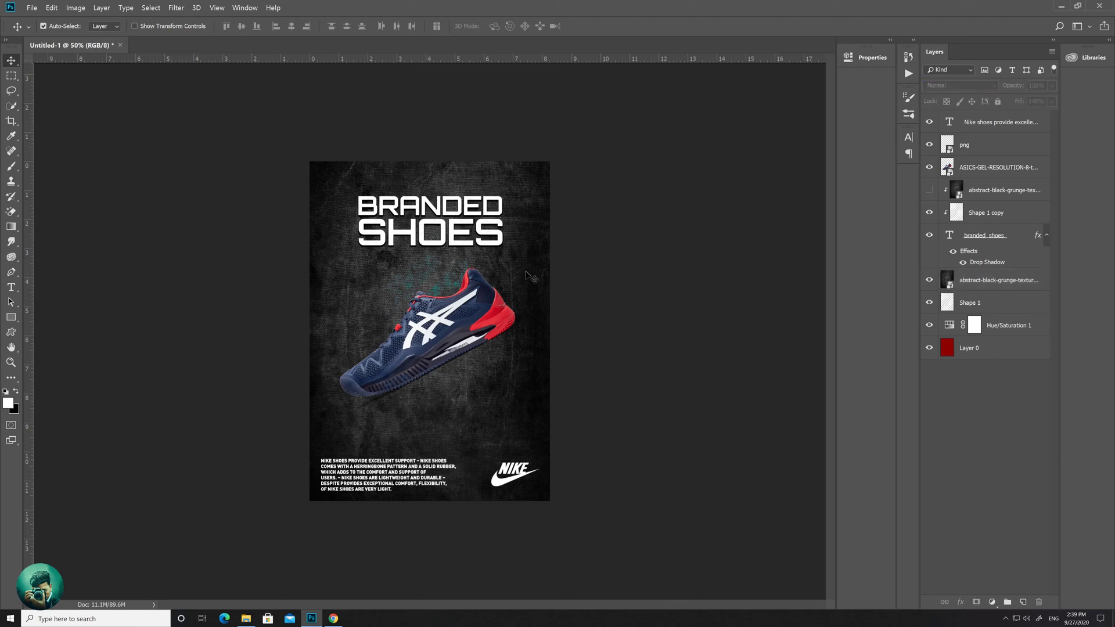
{"action": "left_click", "coordinate": [955, 302]}
{"action": "left_click_drag", "start_coordinate": [1009, 88], "coordinate": [1078, 94]}
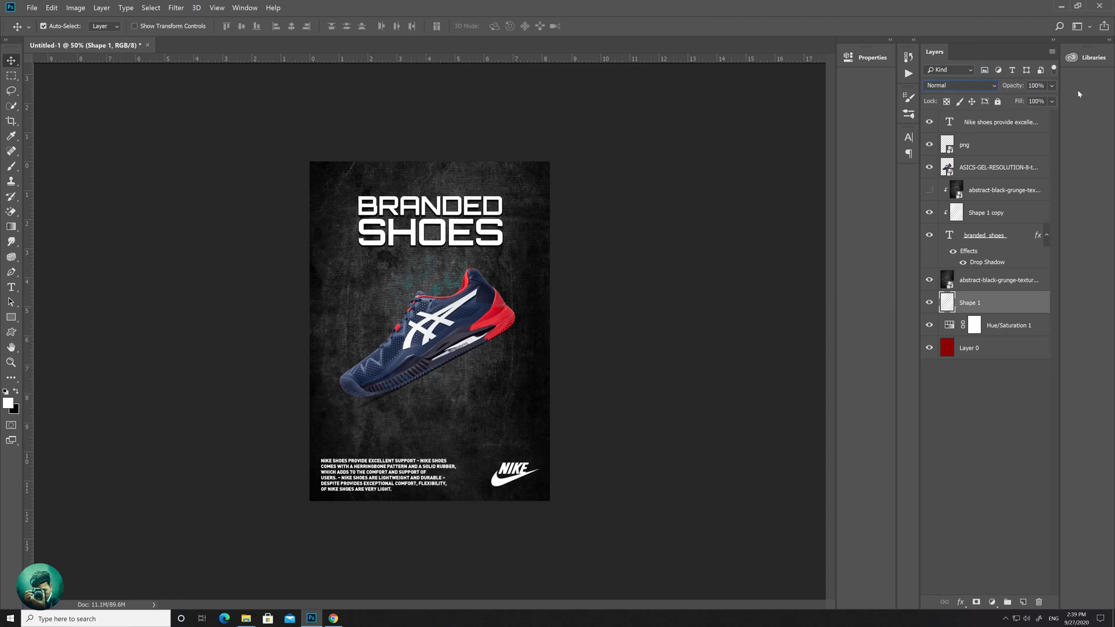
{"action": "left_click", "coordinate": [970, 445]}
{"action": "left_click", "coordinate": [930, 279]}
{"action": "left_click", "coordinate": [930, 280]}
{"action": "left_click", "coordinate": [930, 280]}
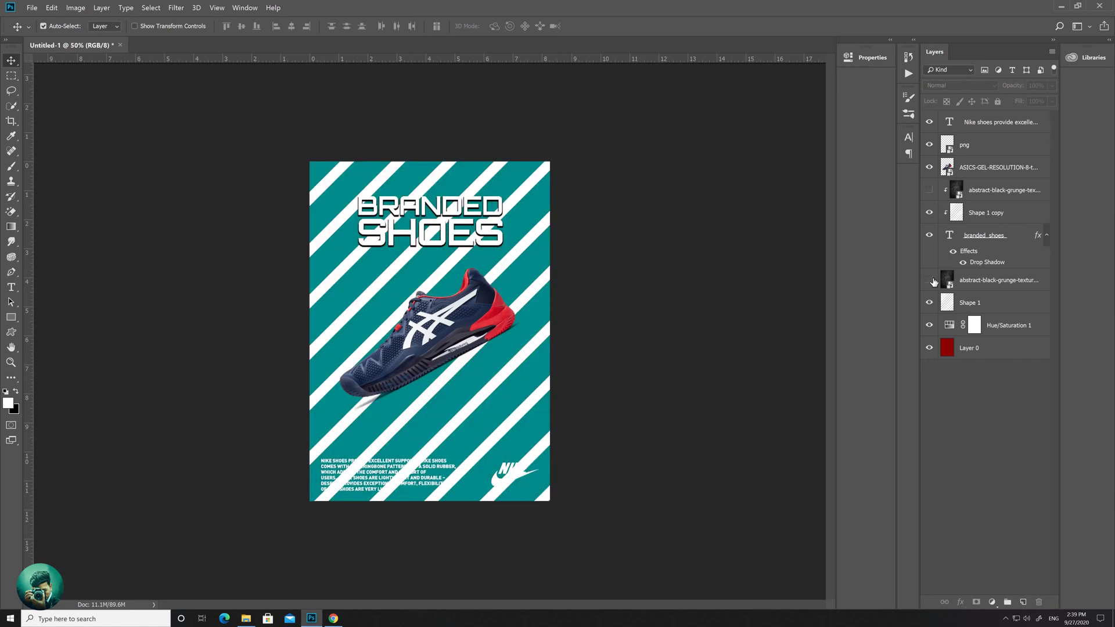
{"action": "left_click", "coordinate": [930, 280]}
{"action": "left_click", "coordinate": [929, 280]}
{"action": "left_click", "coordinate": [929, 280]}
Step: Move the diagonal stripes layer above the background grunge texture and set its opacity to 8%
{"action": "left_click_drag", "start_coordinate": [981, 309], "coordinate": [986, 273]}
{"action": "left_click_drag", "start_coordinate": [1014, 92], "coordinate": [960, 90]}
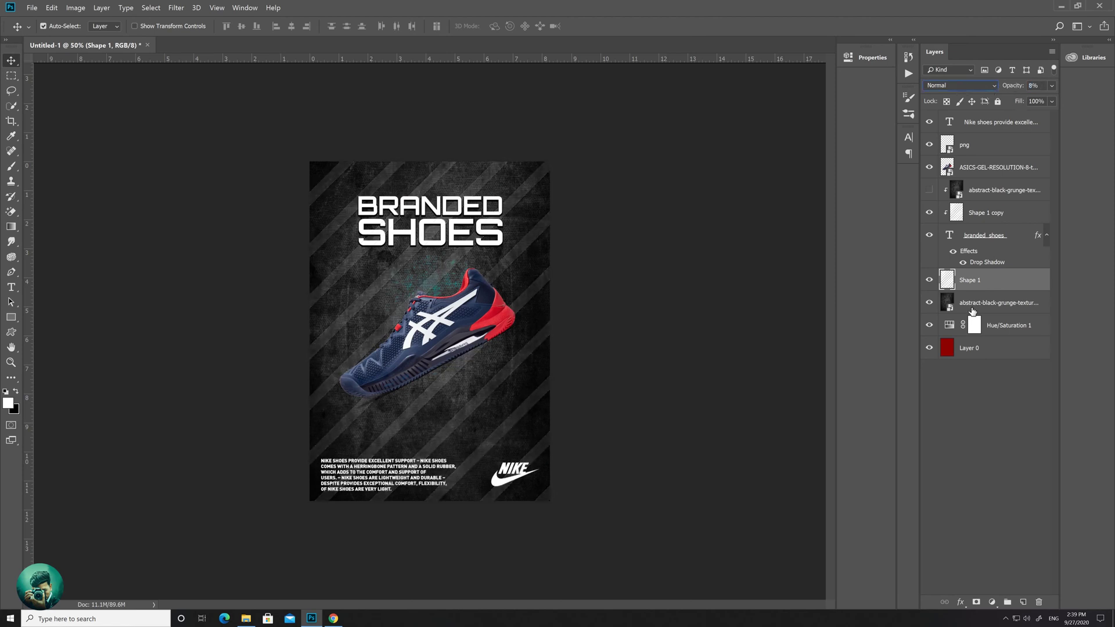
{"action": "left_click", "coordinate": [991, 400]}
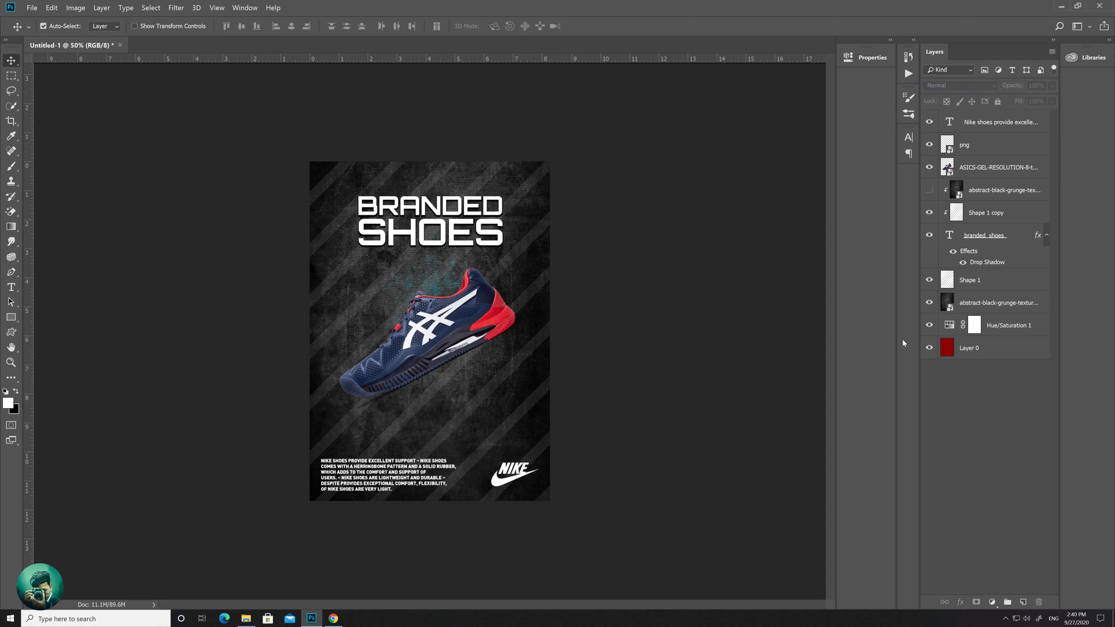
Step: Hide the Hue/Saturation adjustment layer and select the diagonal stripes layer
{"action": "left_click", "coordinate": [929, 325]}
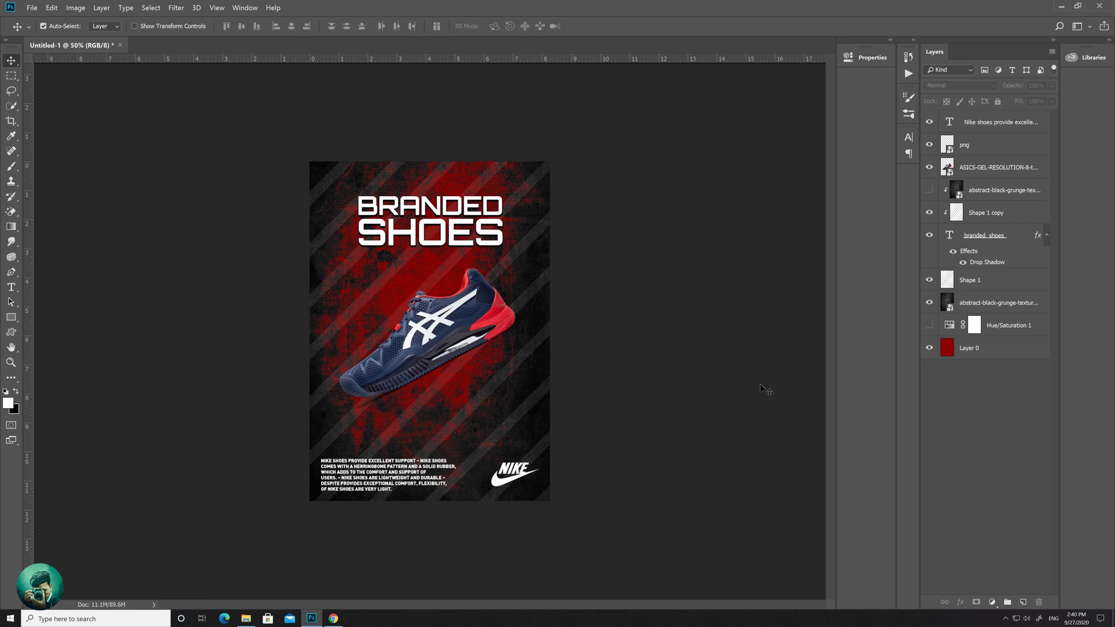
{"action": "left_click", "coordinate": [979, 286]}
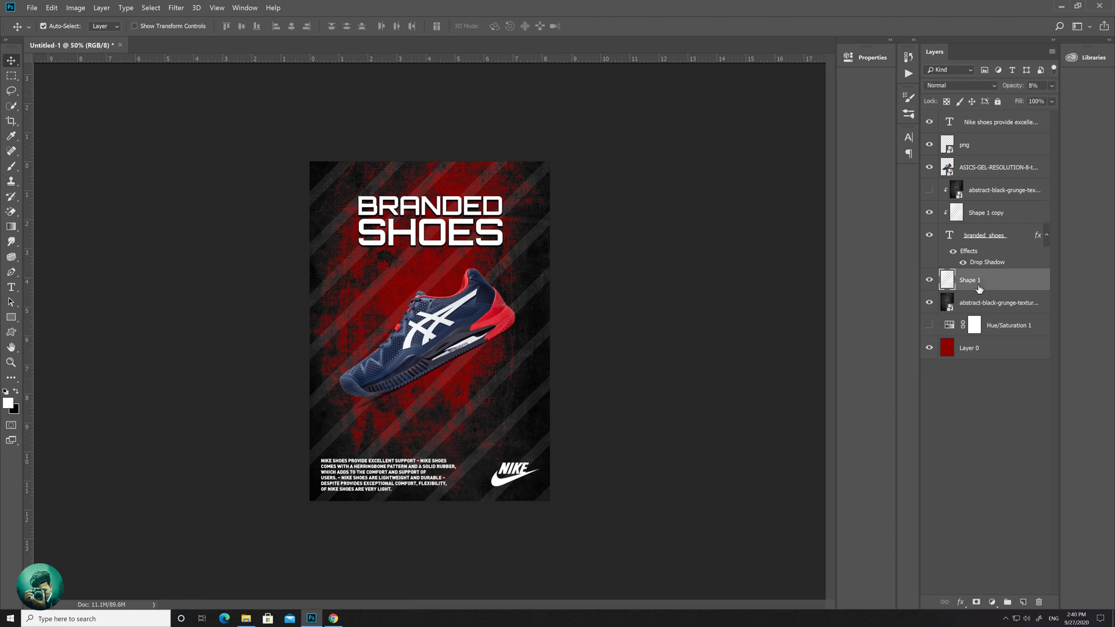
Step: Add a layer mask to the diagonal stripes layer and choose the round, rough-edged 35 px brush tip
{"action": "left_click", "coordinate": [976, 602]}
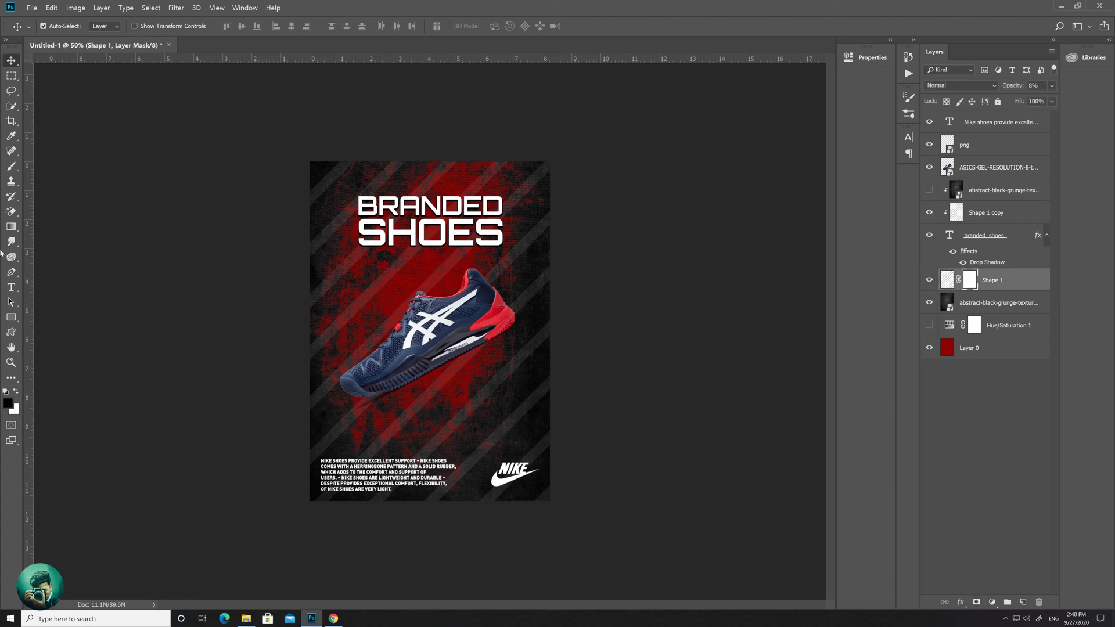
{"action": "left_click", "coordinate": [11, 167]}
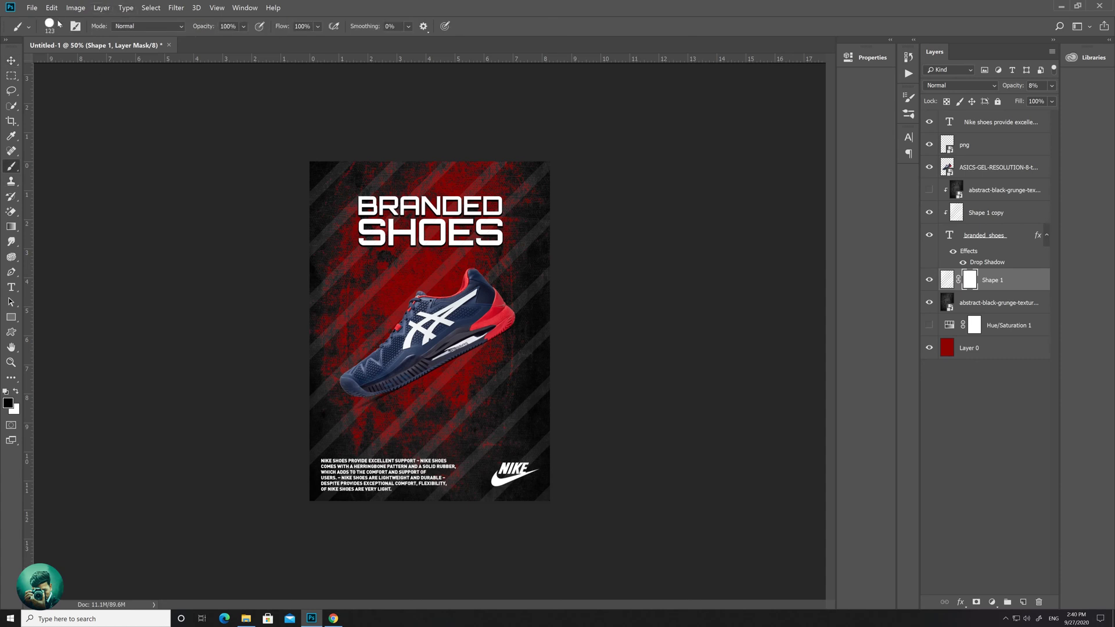
{"action": "left_click", "coordinate": [76, 26]}
{"action": "left_click", "coordinate": [765, 108]}
{"action": "left_click", "coordinate": [76, 26]}
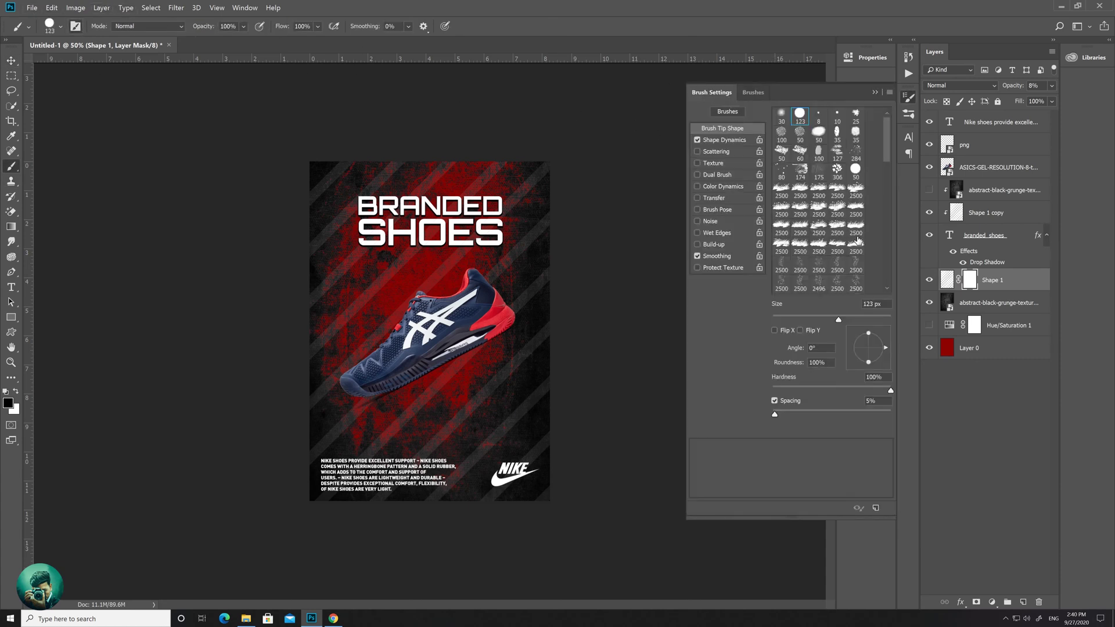
{"action": "scroll", "coordinate": [858, 239], "scroll_direction": "down", "scroll_amount": 5}
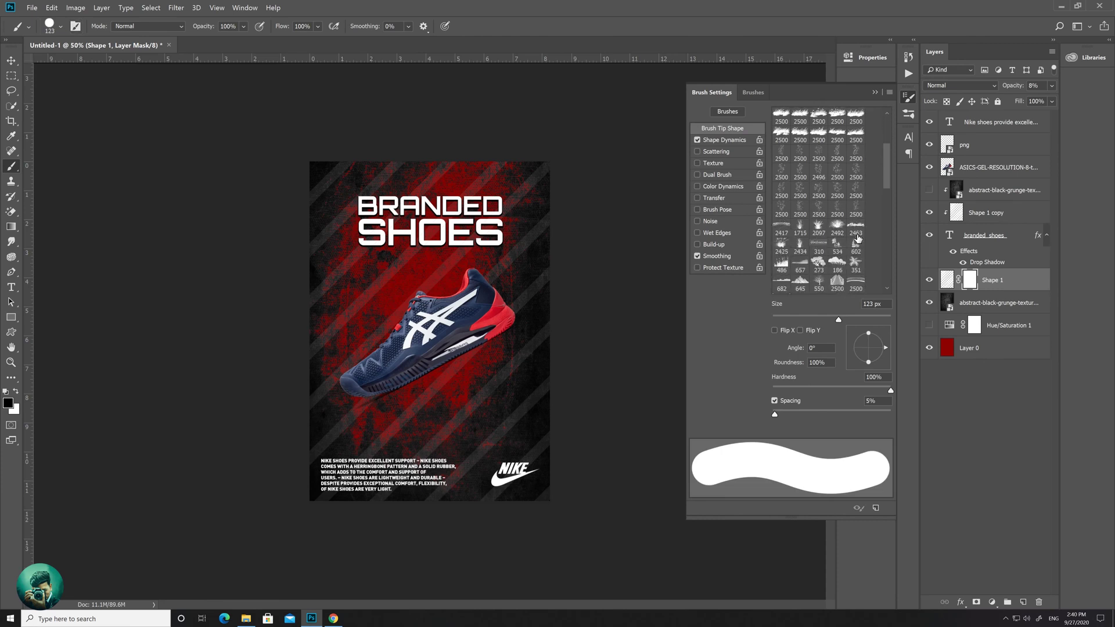
{"action": "scroll", "coordinate": [857, 238], "scroll_direction": "down", "scroll_amount": 5}
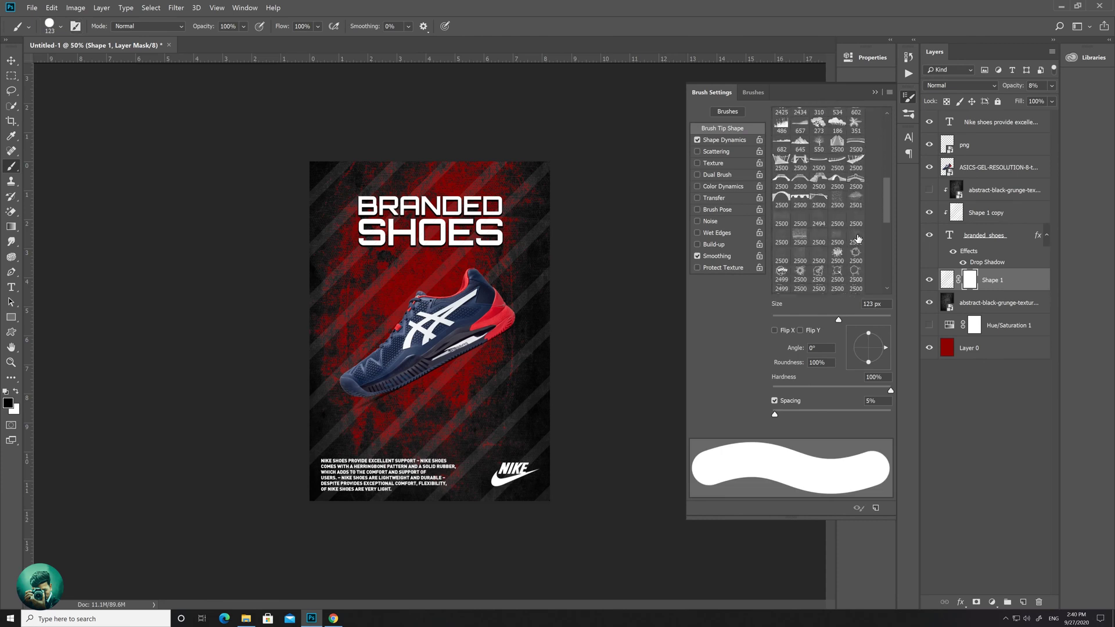
{"action": "scroll", "coordinate": [857, 239], "scroll_direction": "up", "scroll_amount": 6}
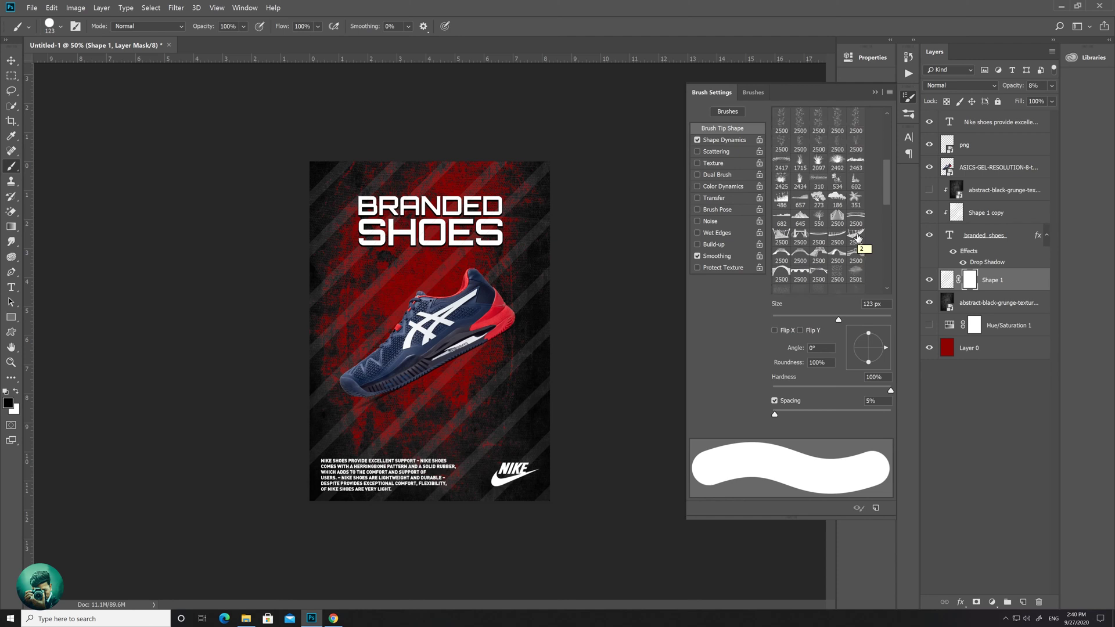
{"action": "scroll", "coordinate": [857, 238], "scroll_direction": "up", "scroll_amount": 5}
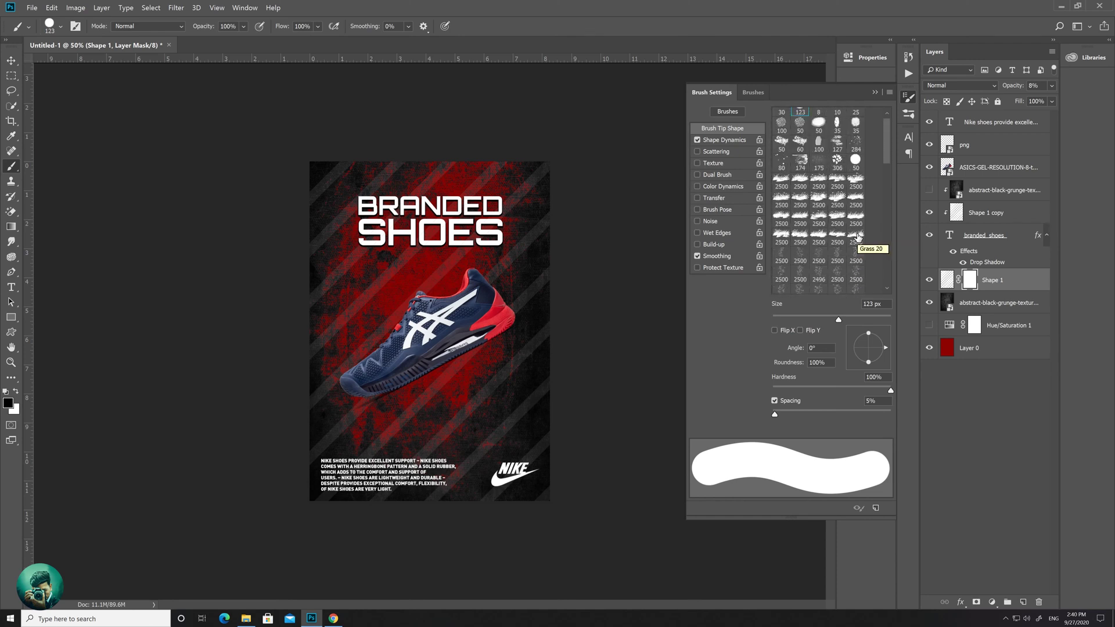
{"action": "left_click", "coordinate": [851, 146]}
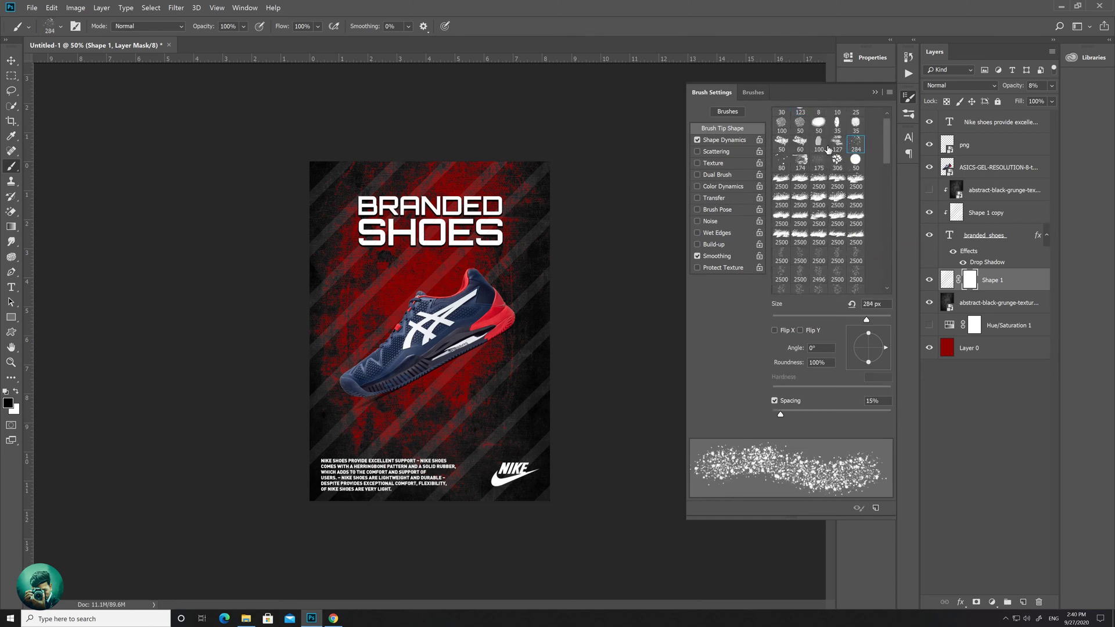
{"action": "left_click", "coordinate": [855, 122]}
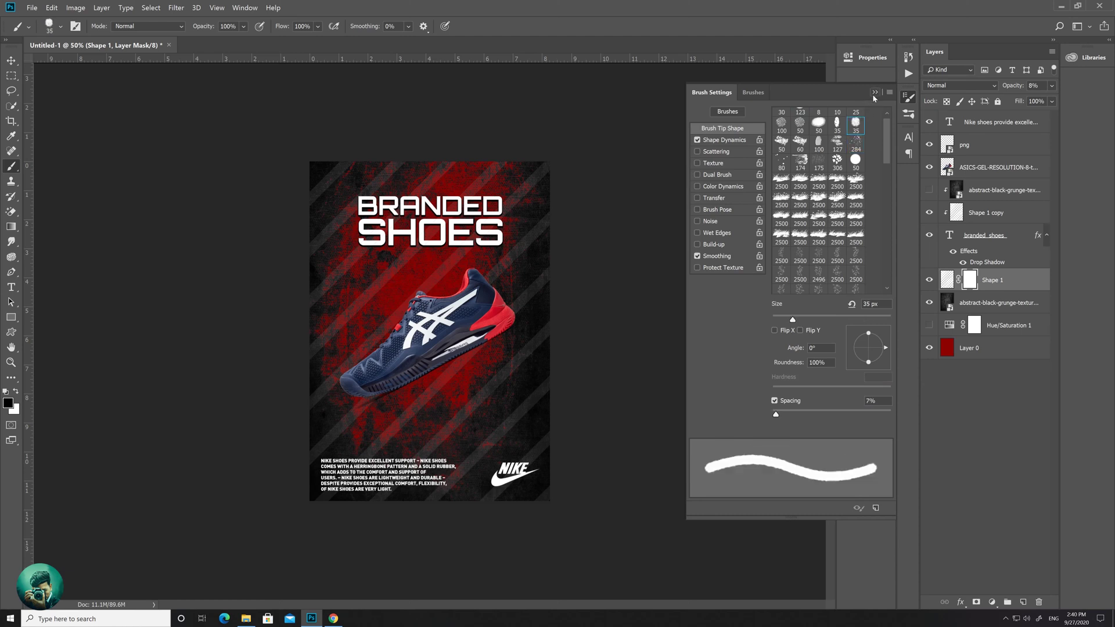
{"action": "left_click", "coordinate": [875, 92]}
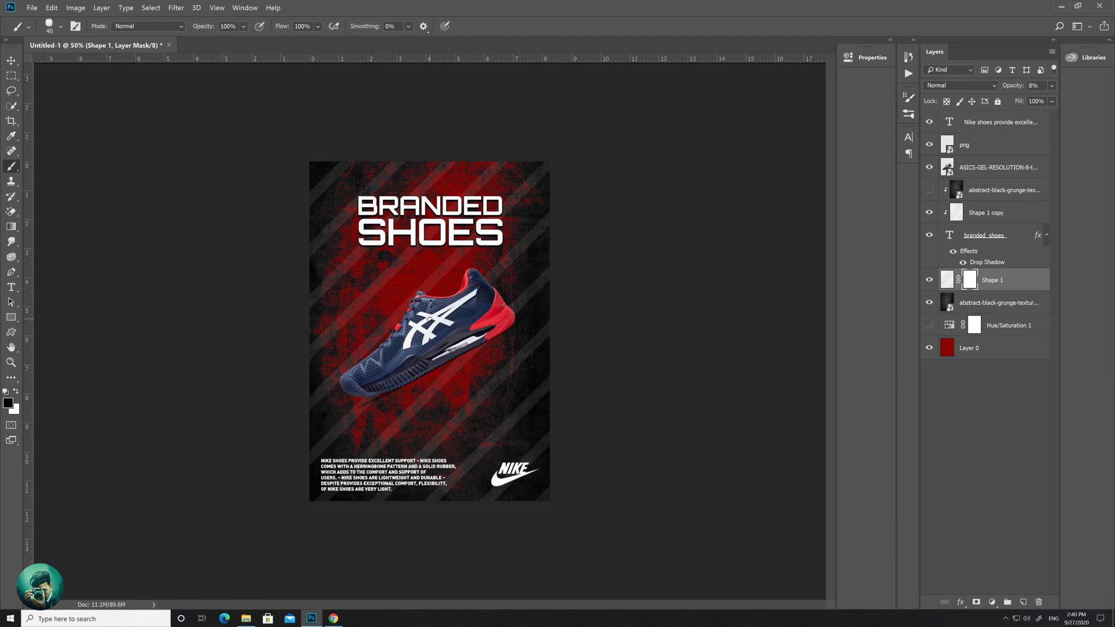
Step: Enlarge the brush to 1900 px and paint black on the stripes' mask around the shoe to hide the stripes in the poster's centre
{"action": "key", "text": "bracketright"}
{"action": "key", "text": "bracketright"}
{"action": "key", "text": "bracketright"}
{"action": "key", "text": "bracketright"}
{"action": "key", "text": "bracketright"}
{"action": "key", "text": "bracketright"}
{"action": "key", "text": "bracketright"}
{"action": "key", "text": "bracketright"}
{"action": "key", "text": "bracketright"}
{"action": "key", "text": "bracketright"}
{"action": "key", "text": "bracketright"}
{"action": "key", "text": "bracketright"}
{"action": "key", "text": "bracketright"}
{"action": "key", "text": "bracketright"}
{"action": "key", "text": "bracketright"}
{"action": "left_click", "coordinate": [430, 342]}
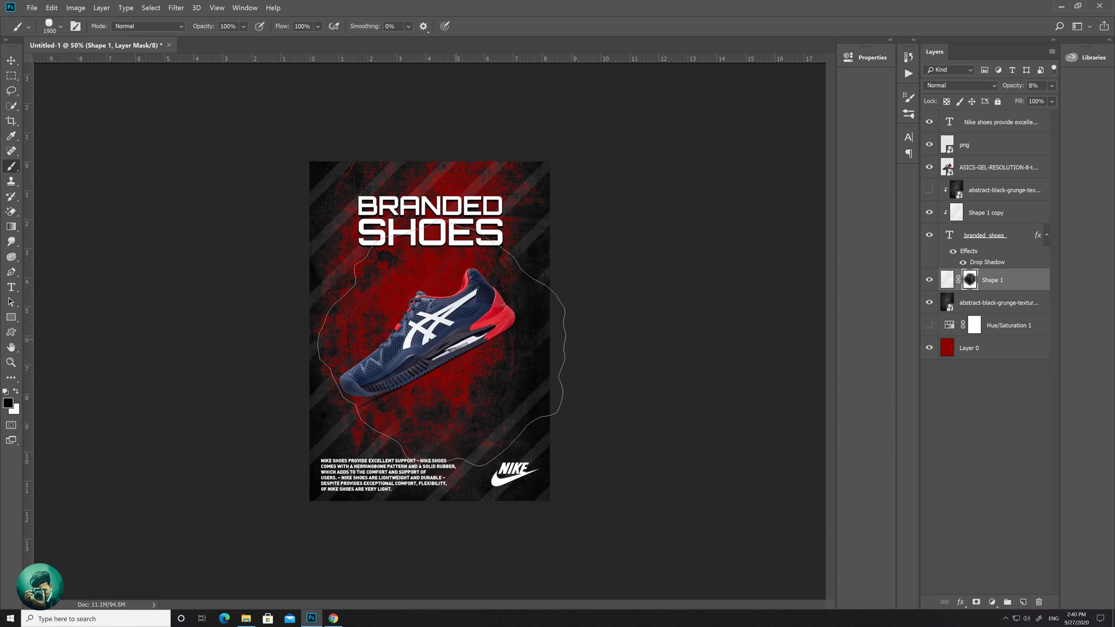
{"action": "left_click", "coordinate": [441, 351]}
{"action": "left_click", "coordinate": [451, 345]}
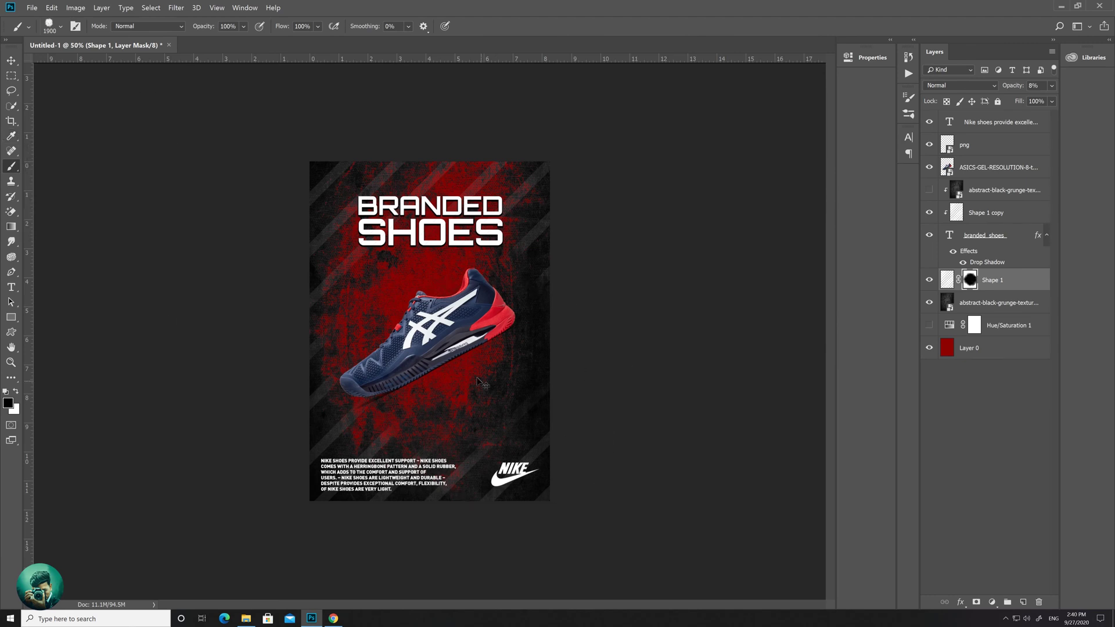
Step: Undo and restore the last mask strokes to compare how the stripes fade around the shoe
{"action": "key", "text": "ctrl+z"}
{"action": "key", "text": "ctrl+z"}
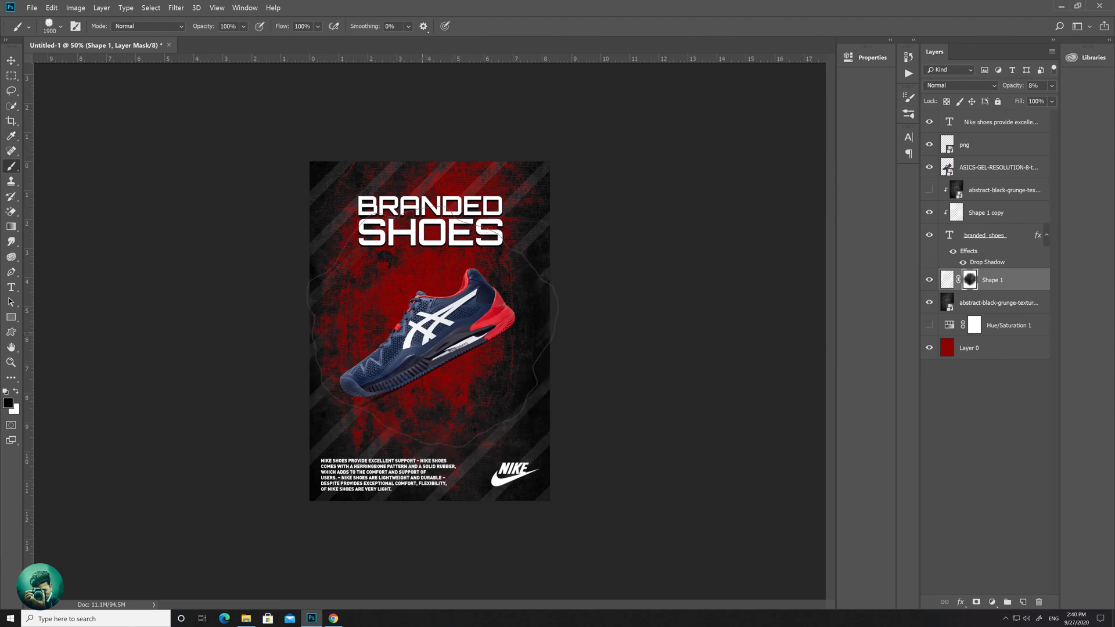
{"action": "key", "text": "ctrl+shift+z"}
{"action": "key", "text": "ctrl+shift+z"}
{"action": "key", "text": "v"}
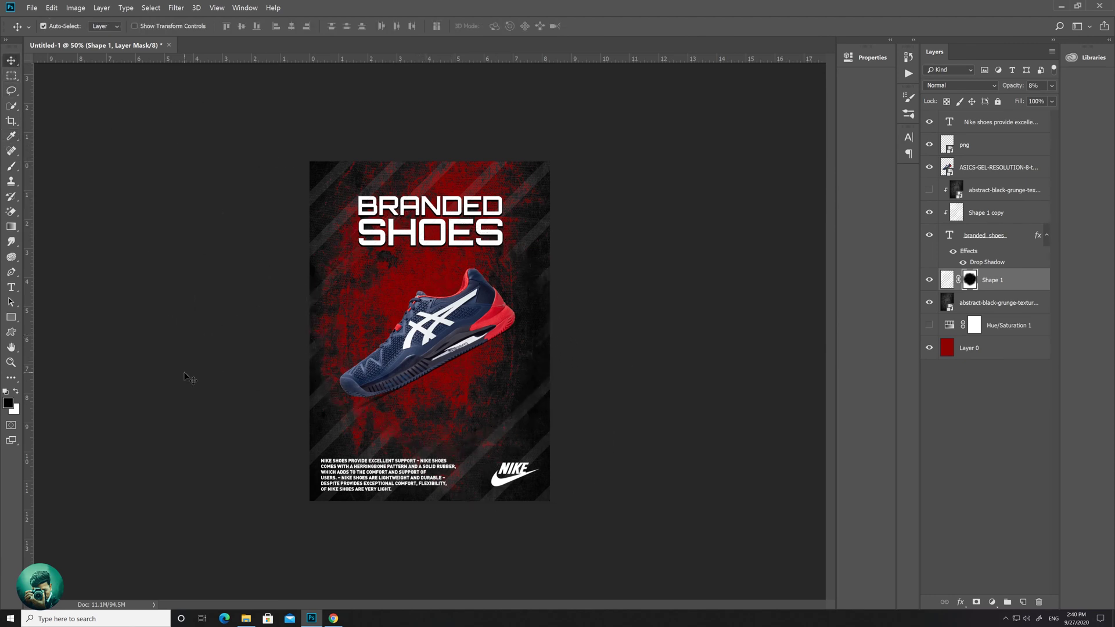
{"action": "key", "text": "ctrl+minus"}
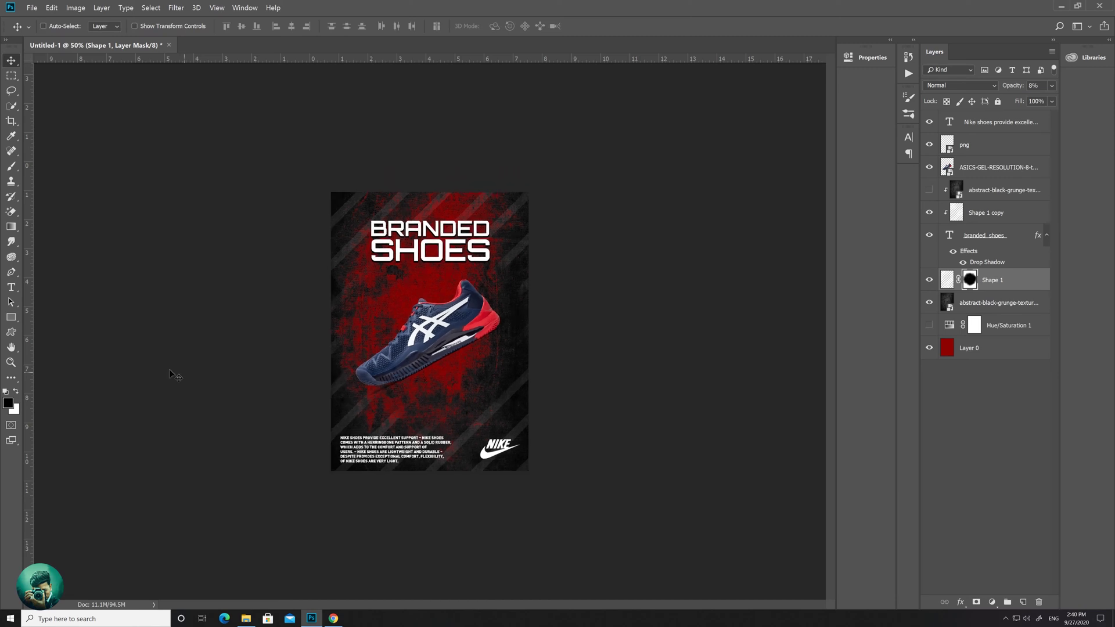
{"action": "left_click", "coordinate": [11, 76]}
{"action": "left_click", "coordinate": [11, 61]}
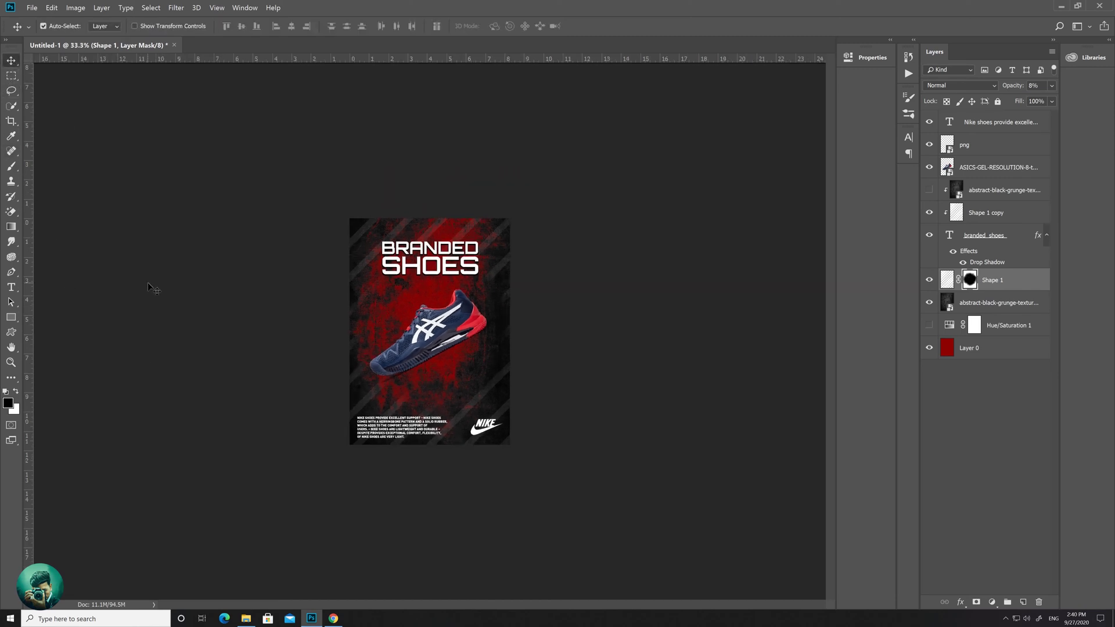
{"action": "left_click", "coordinate": [154, 289]}
{"action": "key", "text": "ctrl+plus"}
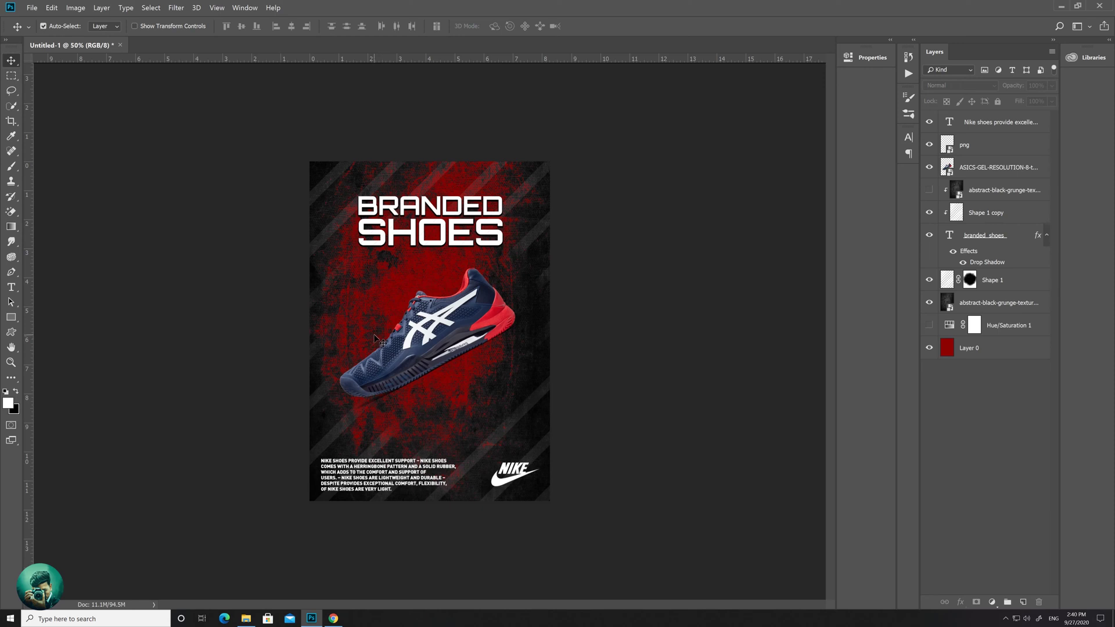
{"action": "key", "text": "t"}
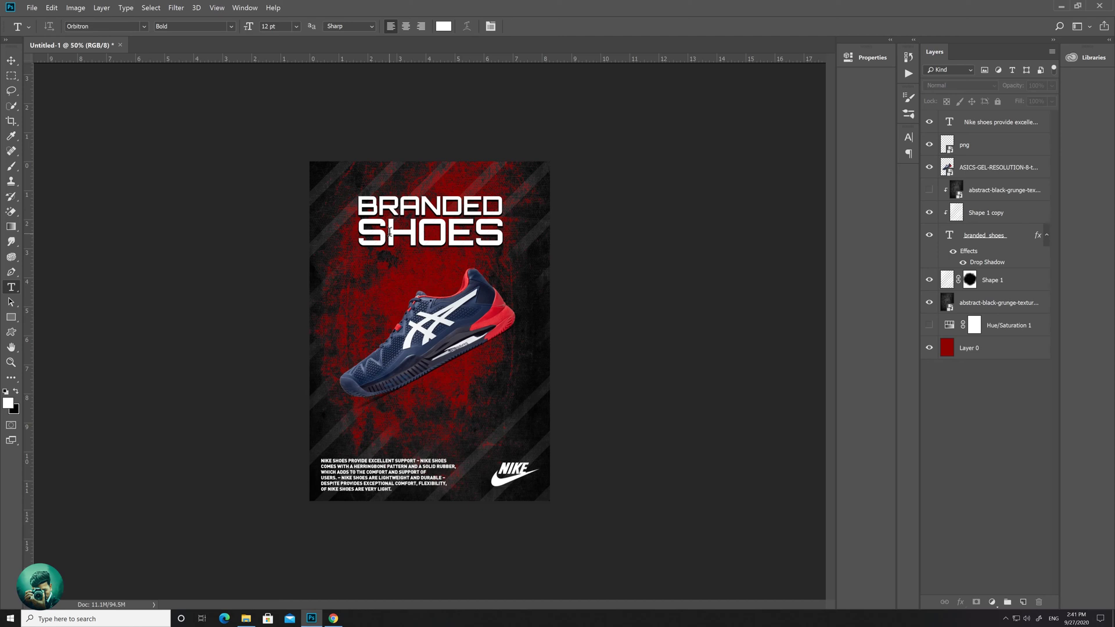
Step: Duplicate the tennis shoe layer within the same document, keeping the suggested copy name
{"action": "key", "text": "v"}
{"action": "left_click", "coordinate": [457, 323]}
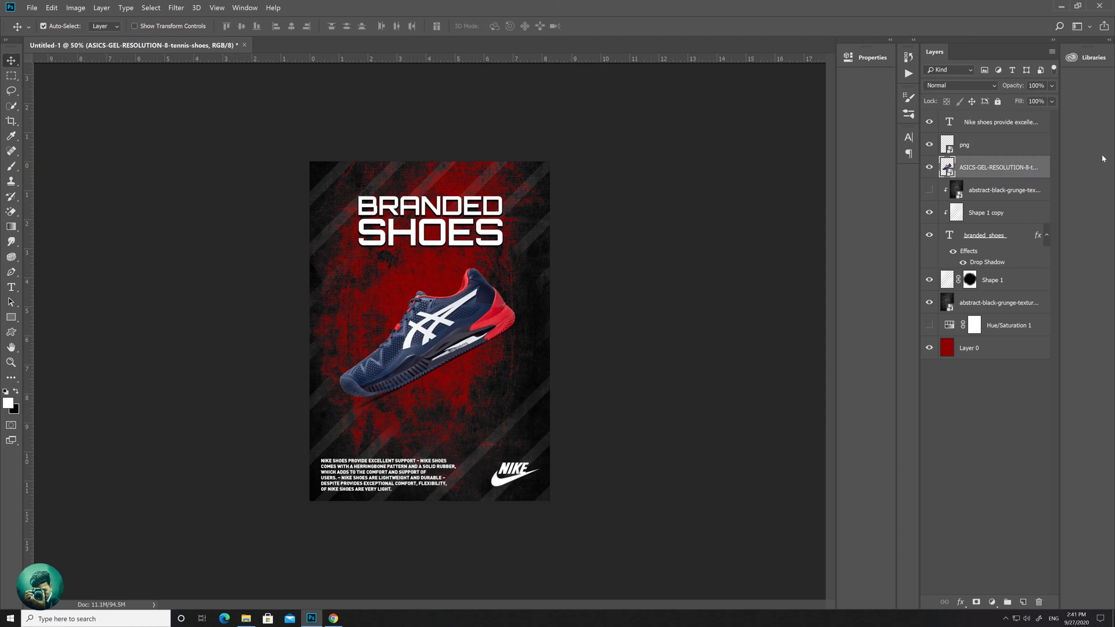
{"action": "right_click", "coordinate": [986, 164]}
{"action": "left_click", "coordinate": [990, 175]}
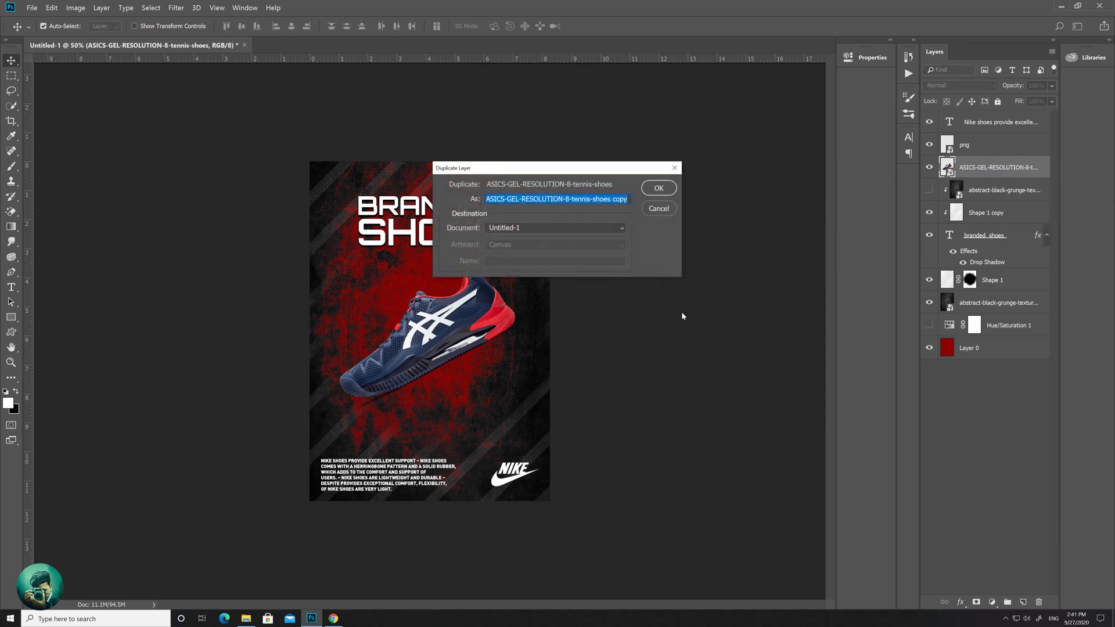
{"action": "left_click", "coordinate": [668, 190]}
Step: Move the shoe copy up onto the heading and shrink it over the O of SHOES
{"action": "left_click_drag", "start_coordinate": [483, 323], "coordinate": [487, 232]}
{"action": "key", "text": "ctrl+t"}
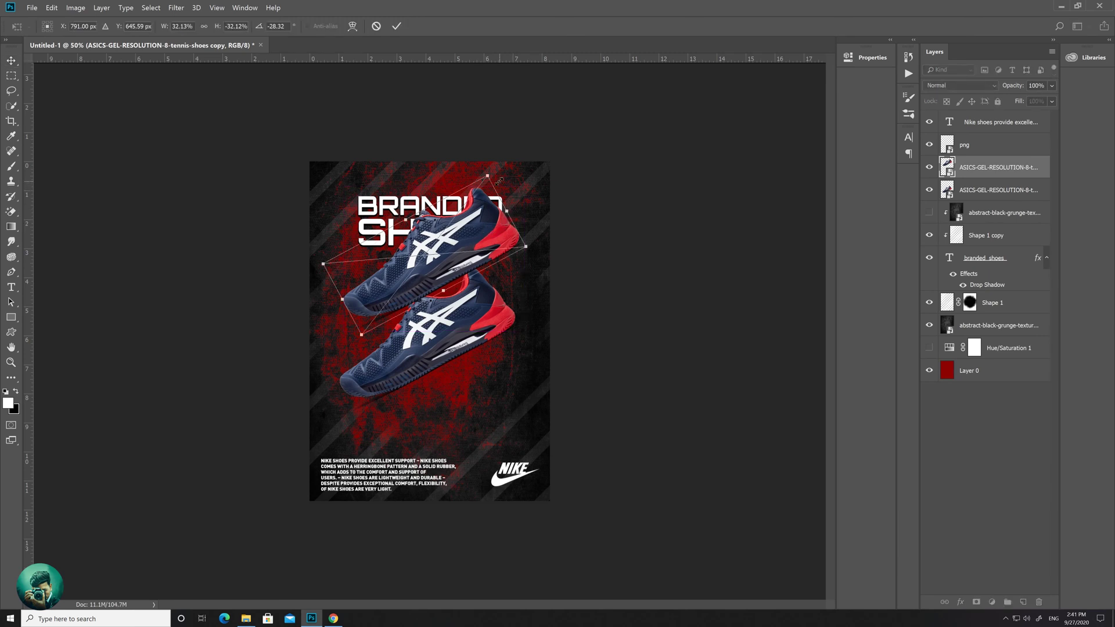
{"action": "left_click_drag", "start_coordinate": [524, 187], "coordinate": [453, 217]}
{"action": "key", "text": "Return"}
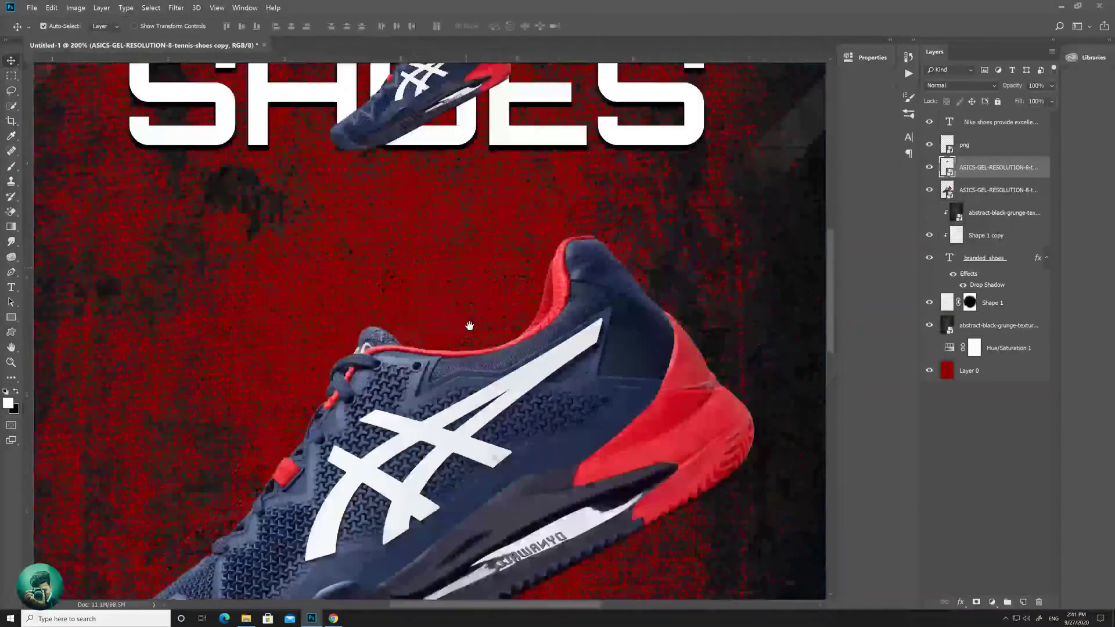
Step: Hide and show the red background layer to compare the heading area with and without it
{"action": "scroll", "coordinate": [469, 326], "scroll_direction": "up", "scroll_amount": 5}
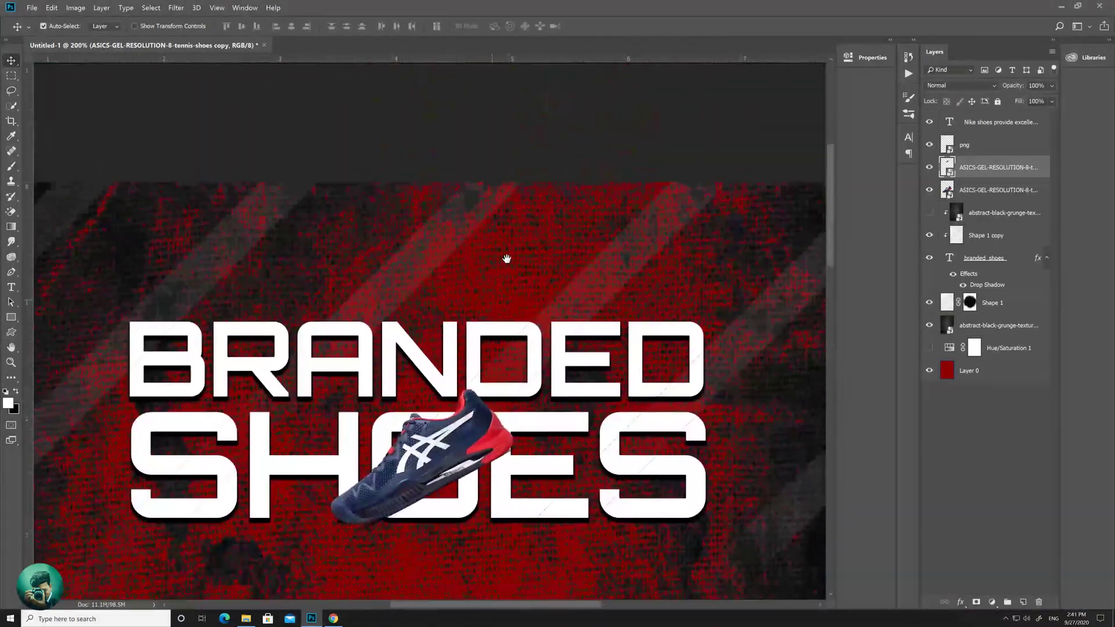
{"action": "scroll", "coordinate": [506, 257], "scroll_direction": "down", "scroll_amount": 2}
{"action": "left_click", "coordinate": [929, 371]}
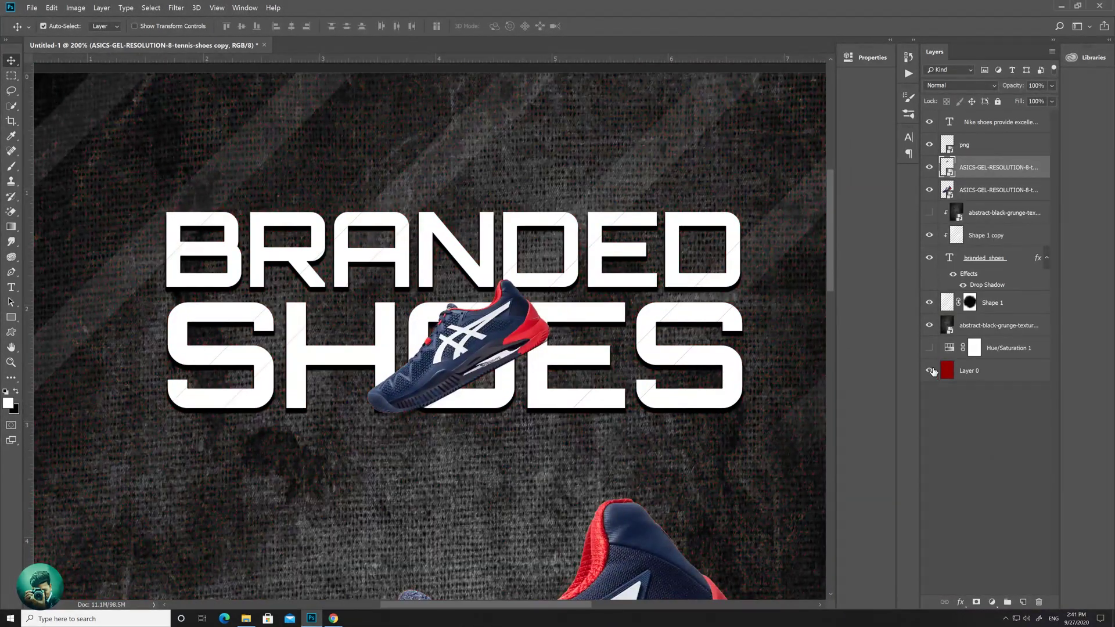
{"action": "left_click", "coordinate": [929, 370]}
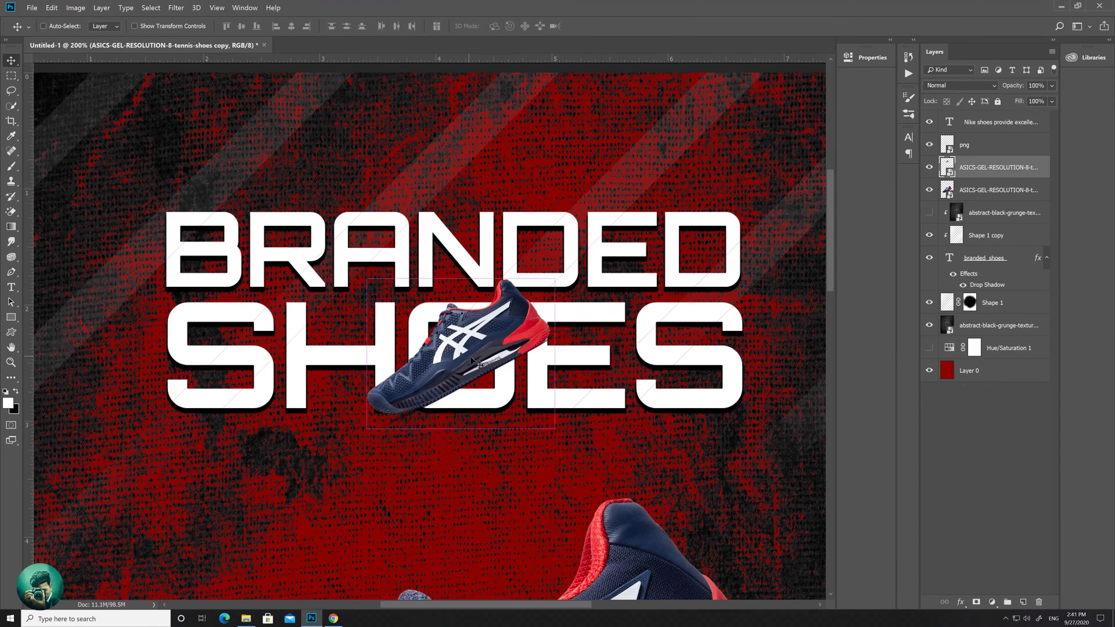
Step: Scale the shoe copy to about 3.57%, rotate it to about -40°, and nudge it right inside the O of SHOES
{"action": "key", "text": "ctrl+t"}
{"action": "left_click_drag", "start_coordinate": [516, 267], "coordinate": [477, 343]}
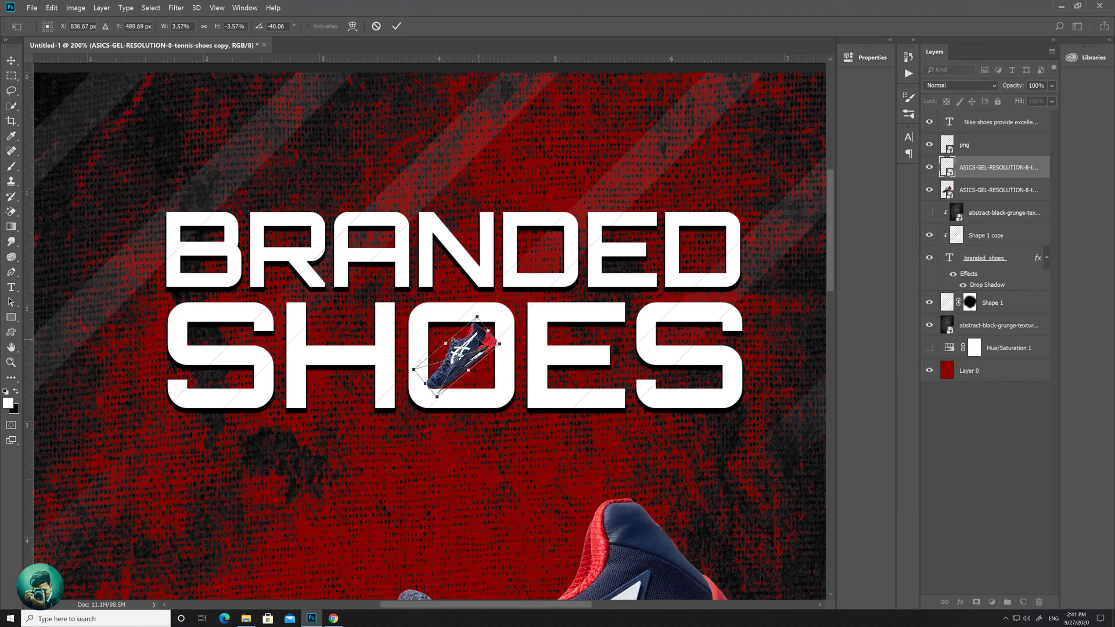
{"action": "key", "text": "Return"}
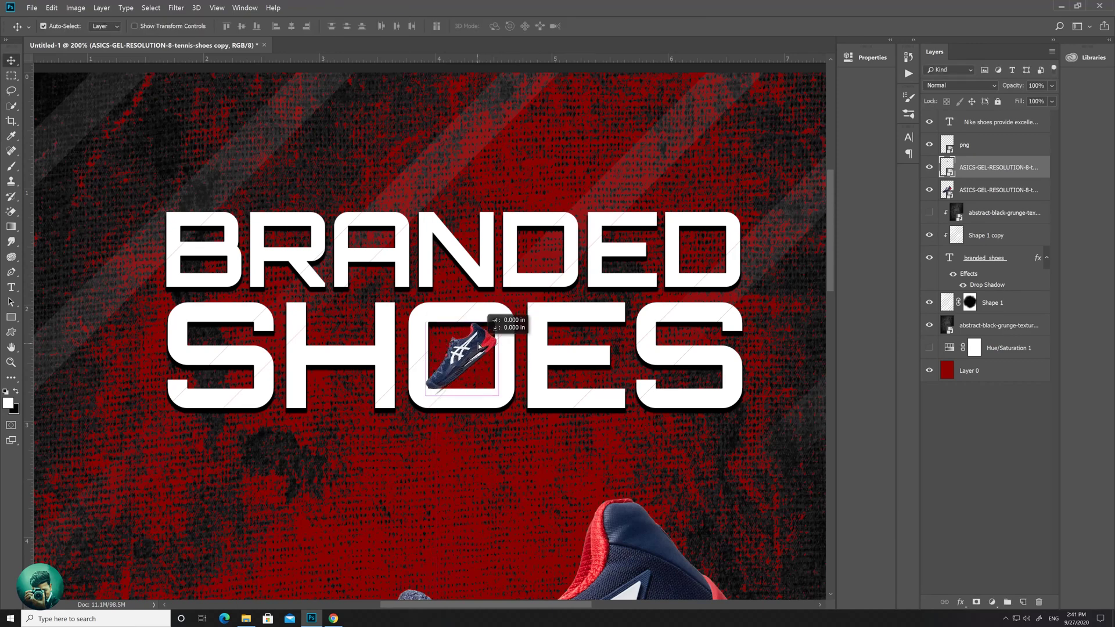
{"action": "key", "text": "Right"}
{"action": "key", "text": "Right"}
{"action": "key", "text": "Right"}
{"action": "key", "text": "Right"}
{"action": "key", "text": "Right"}
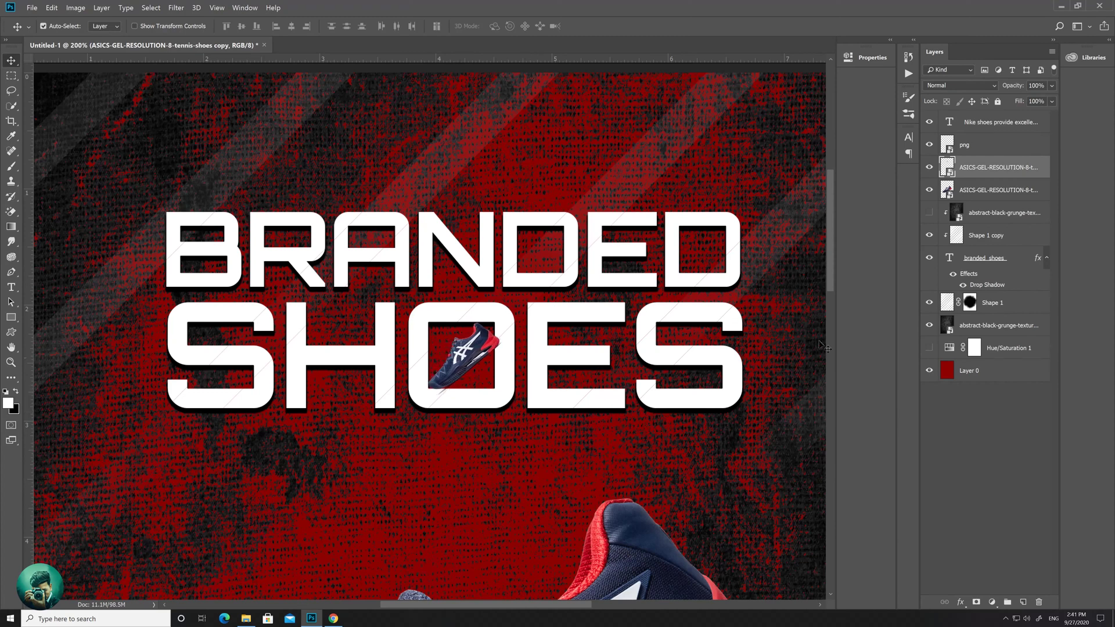
Step: Add a layer mask to the small shoe copy and choose the soft round 30 px brush tip with 0% hardness
{"action": "left_click", "coordinate": [975, 602]}
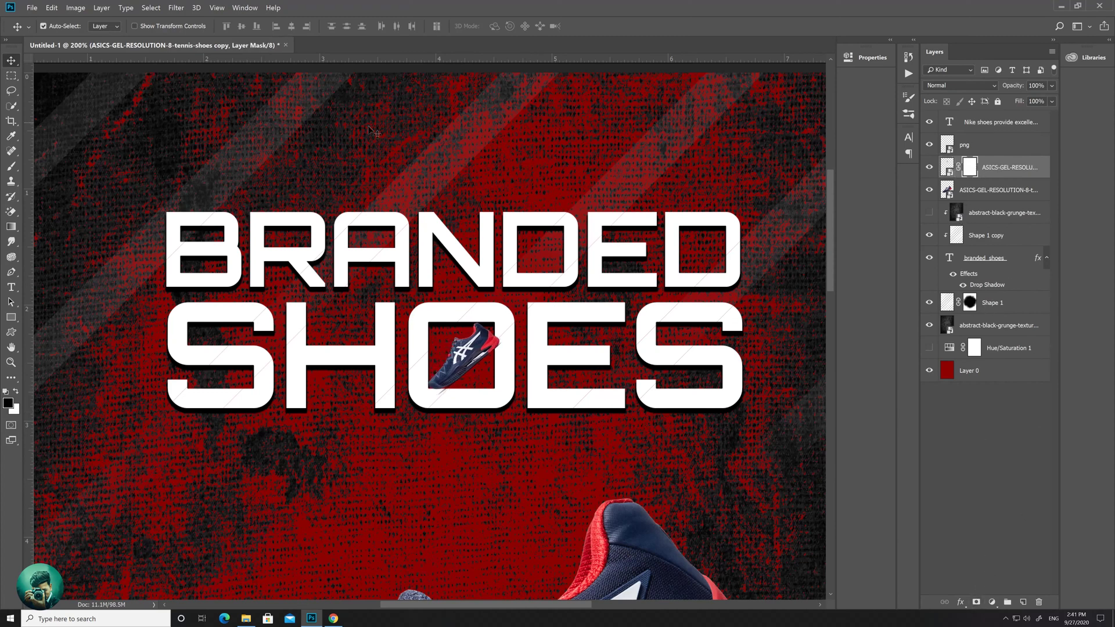
{"action": "left_click", "coordinate": [11, 152]}
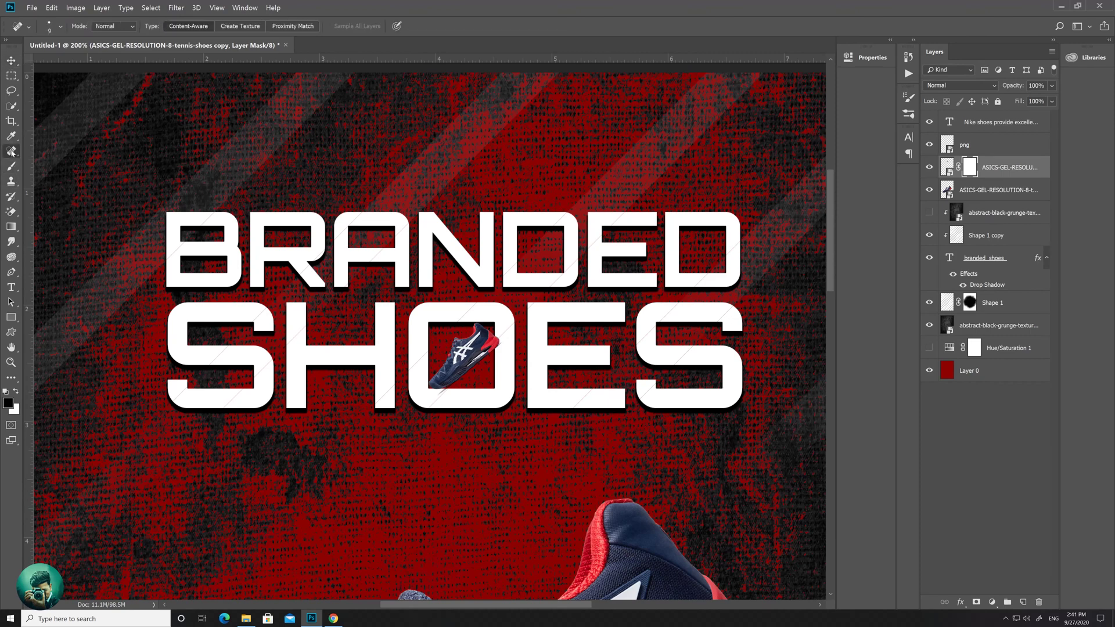
{"action": "left_click", "coordinate": [11, 167]}
{"action": "left_click", "coordinate": [75, 26]}
{"action": "scroll", "coordinate": [865, 157], "scroll_direction": "up", "scroll_amount": 1}
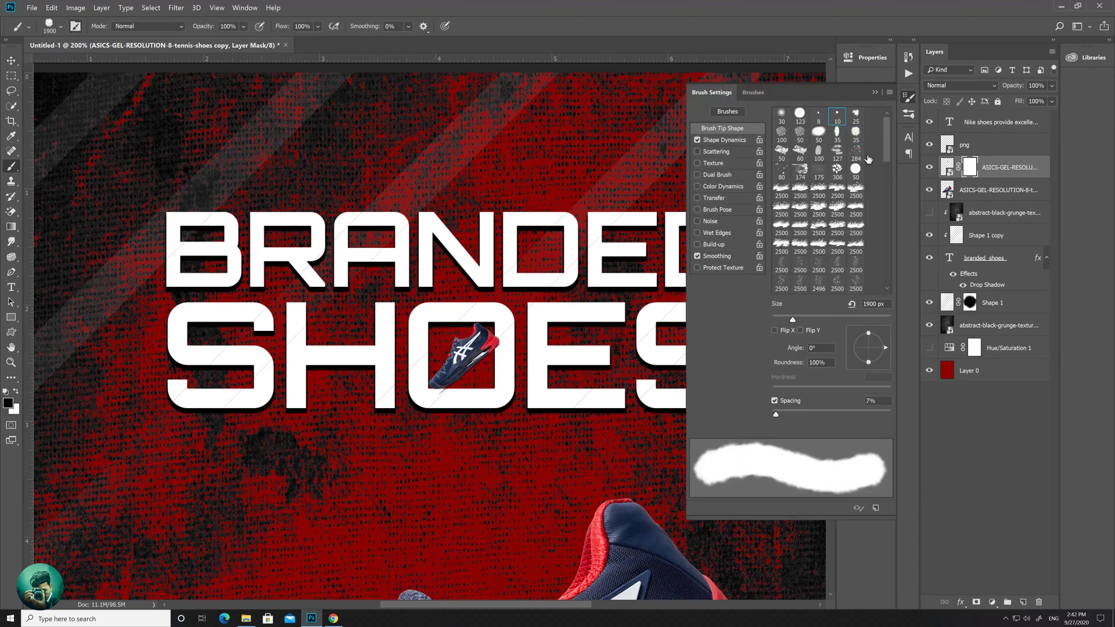
{"action": "left_click", "coordinate": [800, 116]}
{"action": "left_click", "coordinate": [782, 115]}
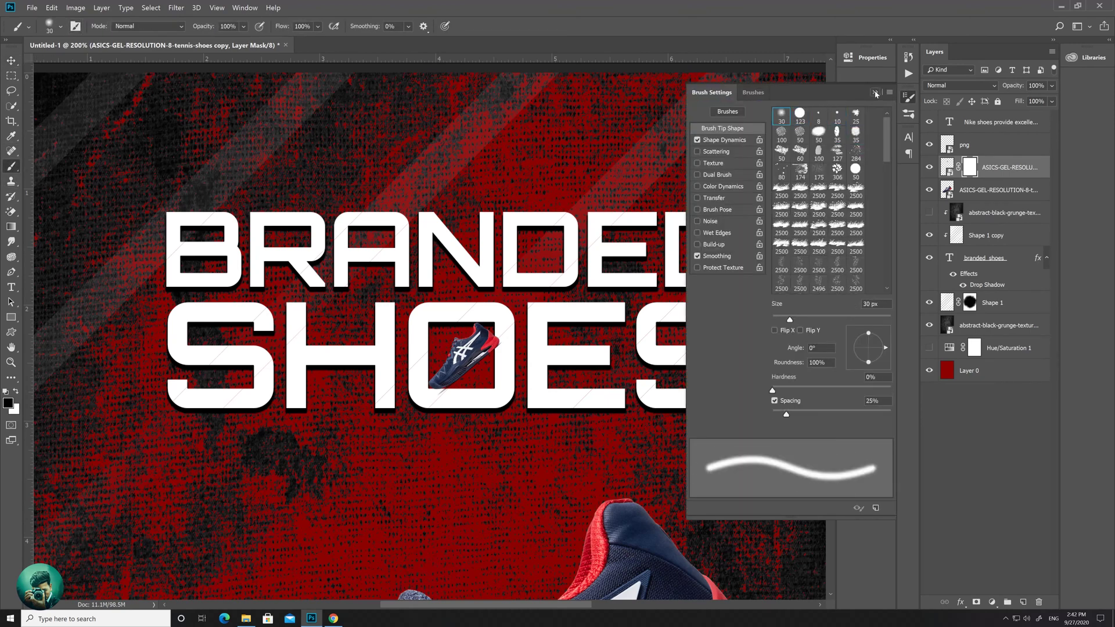
{"action": "left_click", "coordinate": [875, 92]}
Step: Mask the small shoe's heel where it overlaps the O, and paint its edge back in white with a 6 px brush
{"action": "mouse_move", "coordinate": [498, 352]}
{"action": "left_mouse_down"}
{"action": "mouse_move", "coordinate": [500, 326]}
{"action": "mouse_move", "coordinate": [500, 366]}
{"action": "mouse_move", "coordinate": [514, 360]}
{"action": "mouse_move", "coordinate": [486, 336]}
{"action": "left_mouse_up"}
{"action": "key", "text": "x"}
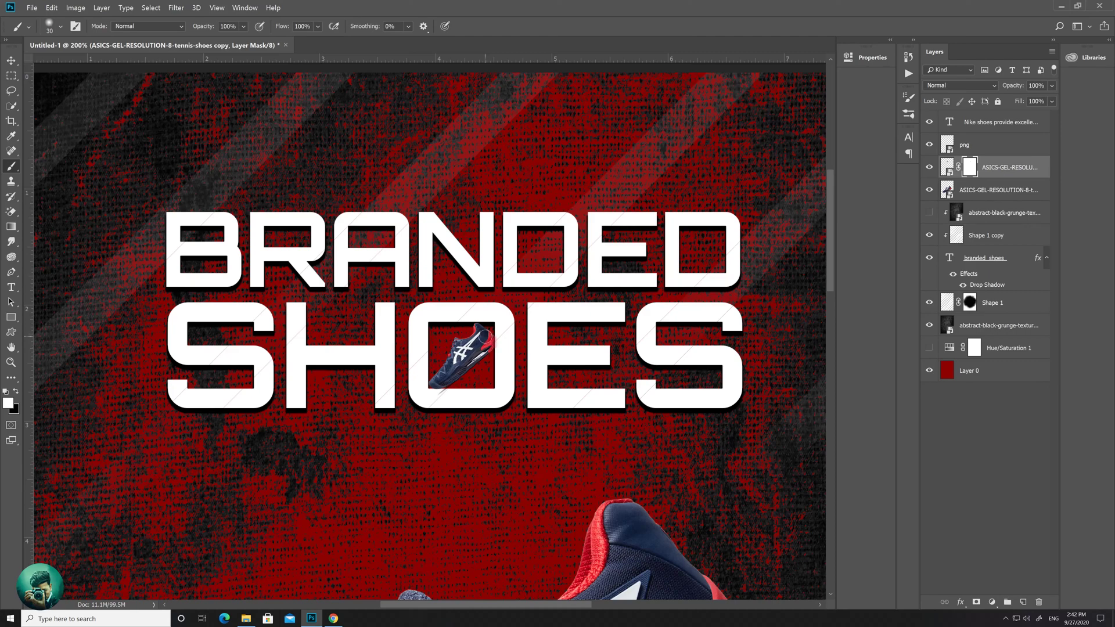
{"action": "scroll", "coordinate": [529, 343], "scroll_direction": "up", "scroll_amount": 5}
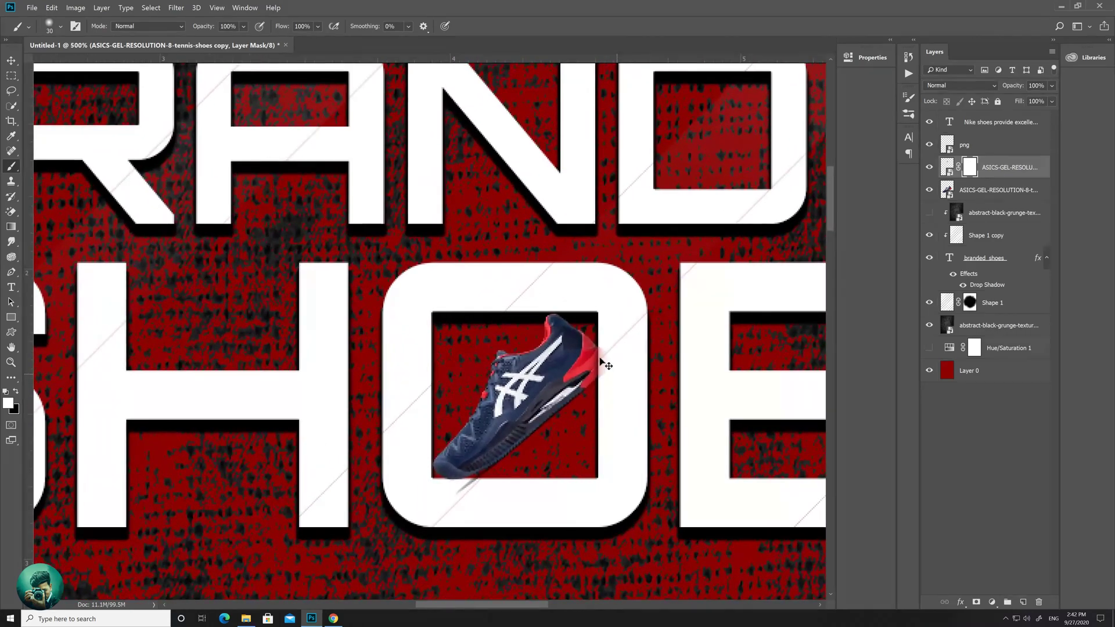
{"action": "key", "text": "bracketleft"}
{"action": "key", "text": "bracketleft"}
{"action": "key", "text": "bracketleft"}
{"action": "key", "text": "bracketleft"}
{"action": "key", "text": "bracketleft"}
{"action": "key", "text": "bracketleft"}
{"action": "key", "text": "bracketleft"}
{"action": "key", "text": "bracketleft"}
{"action": "mouse_move", "coordinate": [604, 349]}
{"action": "left_mouse_down"}
{"action": "mouse_move", "coordinate": [601, 384]}
{"action": "mouse_move", "coordinate": [605, 341]}
{"action": "mouse_move", "coordinate": [608, 352]}
{"action": "left_mouse_up"}
Step: Paint black on the small shoe's mask to hide the remnant below its toe on the letter O
{"action": "key", "text": "x"}
{"action": "mouse_move", "coordinate": [469, 490]}
{"action": "left_mouse_down"}
{"action": "mouse_move", "coordinate": [442, 482]}
{"action": "mouse_move", "coordinate": [469, 482]}
{"action": "left_mouse_up"}
{"action": "key", "text": "ctrl+0"}
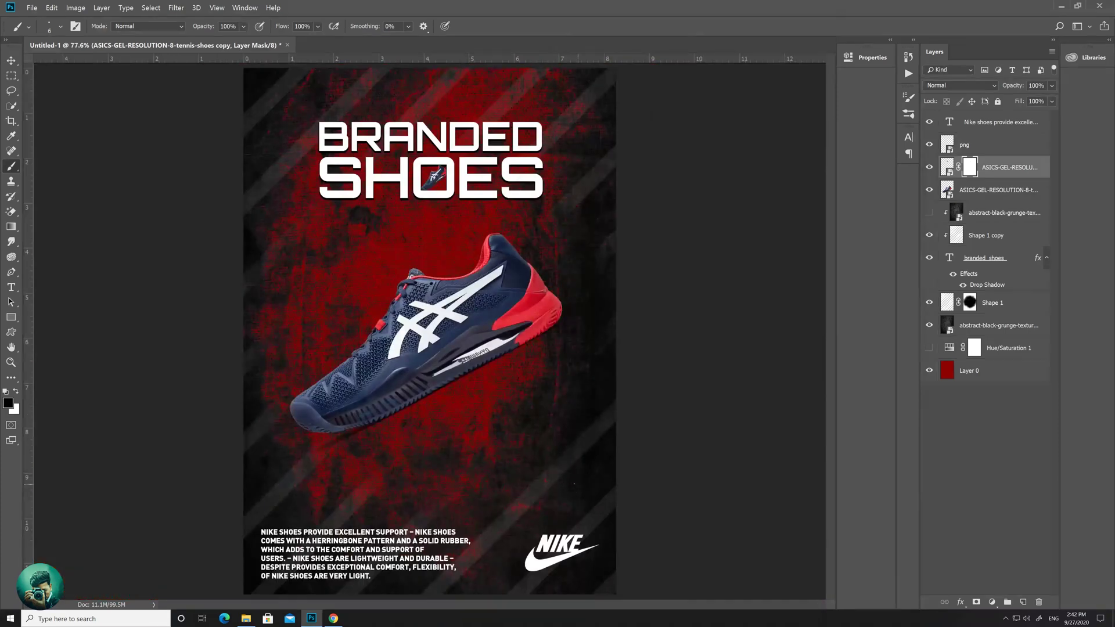
Step: Add a new empty layer directly above the Shape 1 layer
{"action": "left_click", "coordinate": [11, 60]}
{"action": "left_click", "coordinate": [168, 177]}
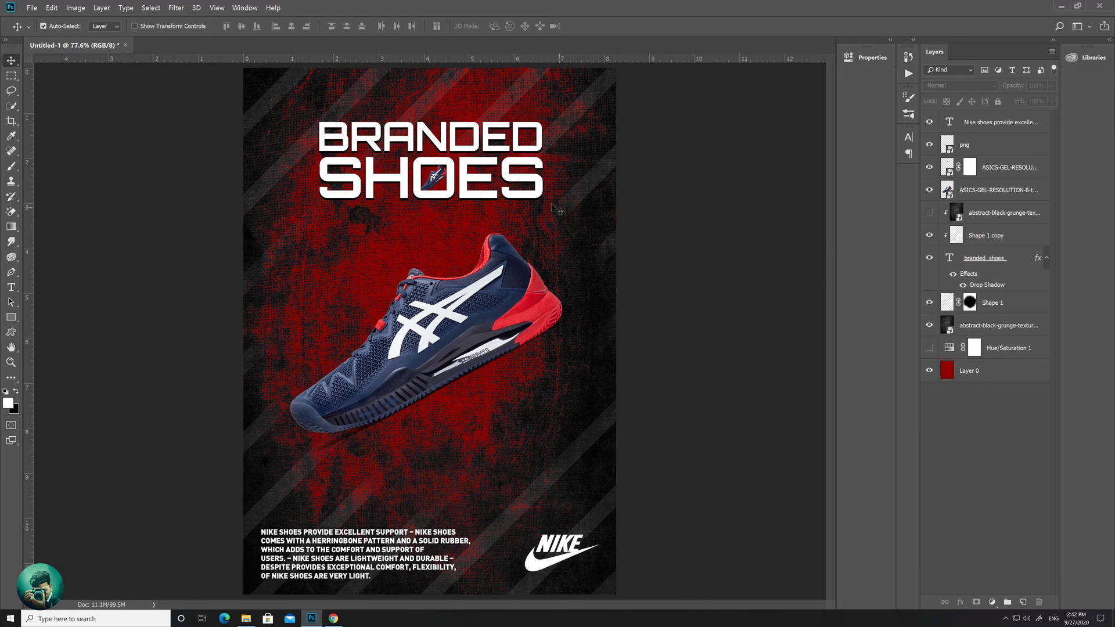
{"action": "left_click", "coordinate": [434, 168]}
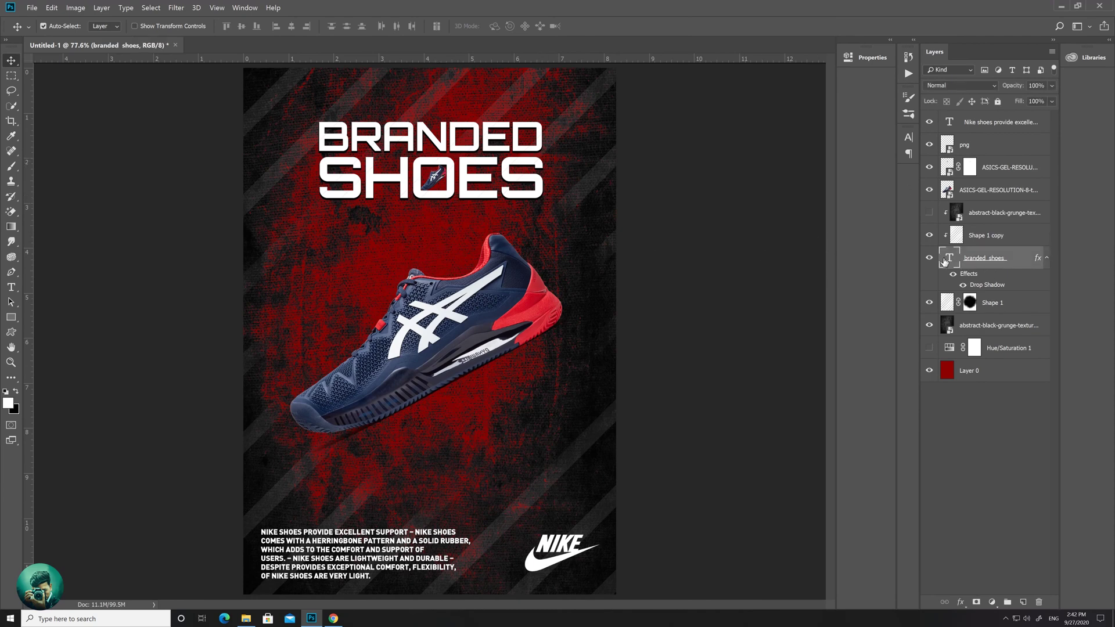
{"action": "left_click", "coordinate": [1000, 307]}
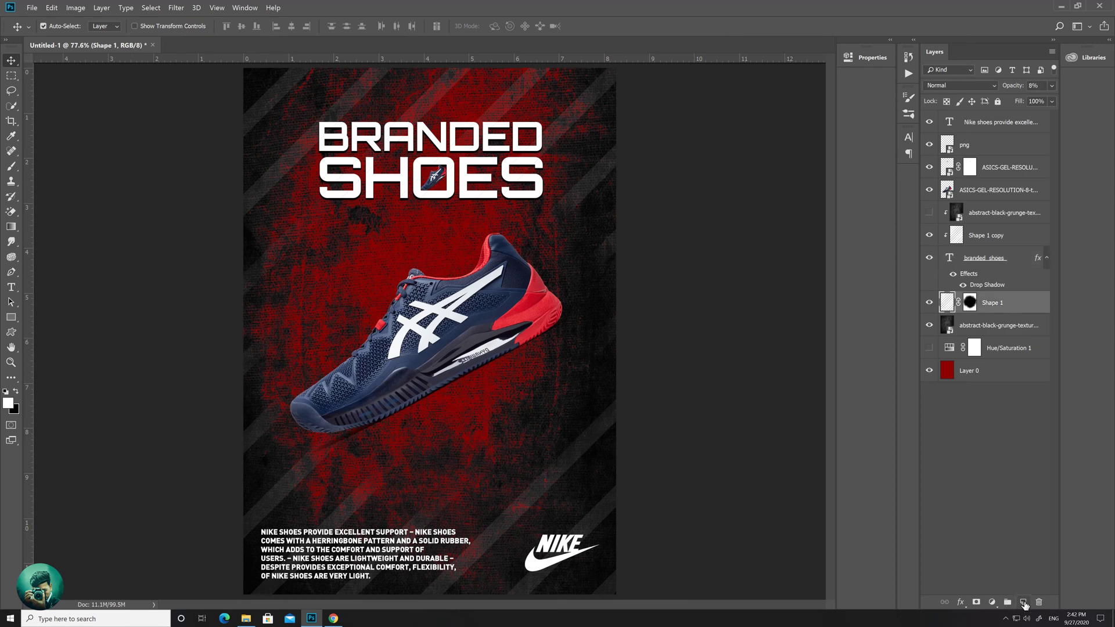
{"action": "left_click", "coordinate": [1023, 602]}
Step: Paint white on the new layer behind the O of SHOES with an enlarged soft round brush
{"action": "key", "text": "b"}
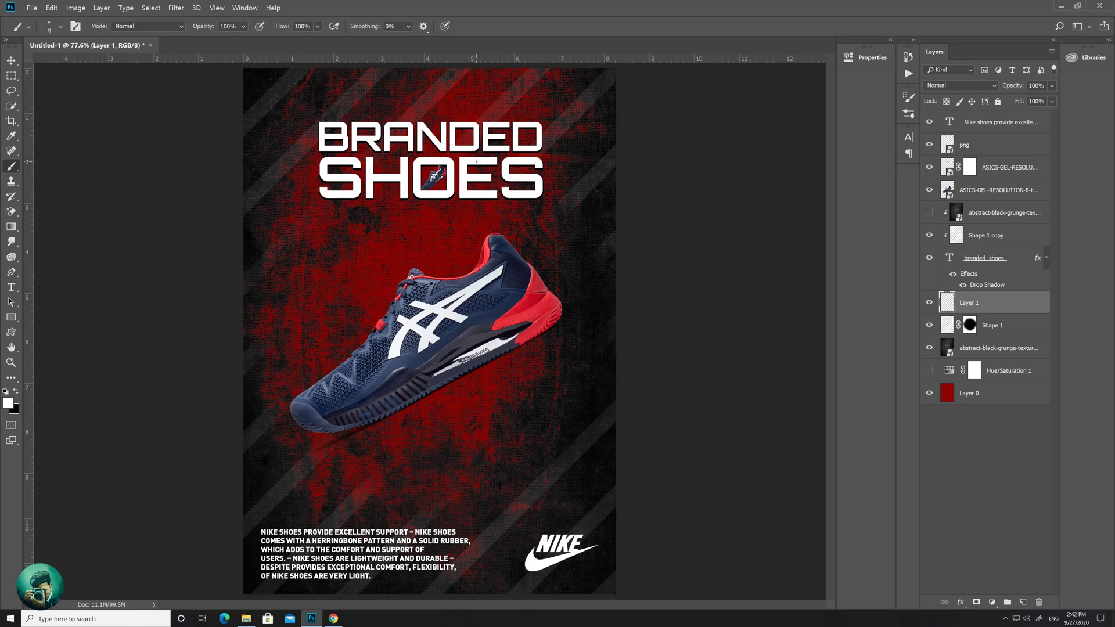
{"action": "key", "text": "bracketright"}
{"action": "key", "text": "bracketright"}
{"action": "key", "text": "bracketright"}
{"action": "key", "text": "bracketright"}
{"action": "key", "text": "bracketright"}
{"action": "mouse_move", "coordinate": [426, 170]}
{"action": "left_mouse_down"}
{"action": "mouse_move", "coordinate": [442, 169]}
{"action": "mouse_move", "coordinate": [442, 184]}
{"action": "mouse_move", "coordinate": [425, 181]}
{"action": "mouse_move", "coordinate": [423, 169]}
{"action": "mouse_move", "coordinate": [443, 177]}
{"action": "mouse_move", "coordinate": [431, 189]}
{"action": "mouse_move", "coordinate": [421, 177]}
{"action": "mouse_move", "coordinate": [445, 185]}
{"action": "mouse_move", "coordinate": [429, 186]}
{"action": "mouse_move", "coordinate": [434, 174]}
{"action": "mouse_move", "coordinate": [427, 186]}
{"action": "left_mouse_up"}
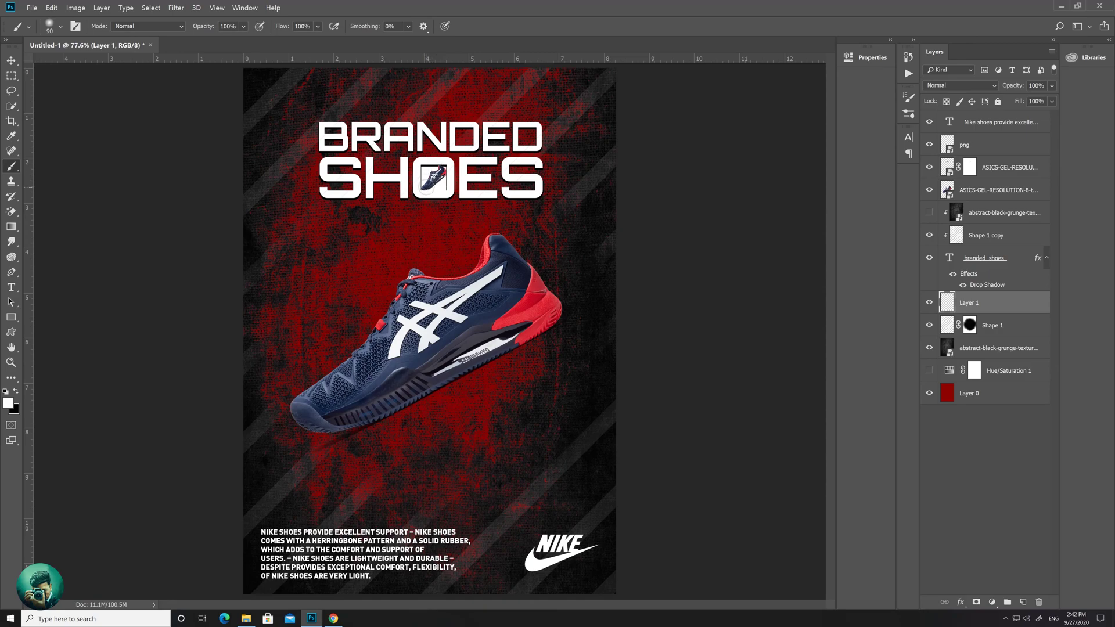
{"action": "left_click", "coordinate": [11, 61]}
{"action": "left_click", "coordinate": [110, 96]}
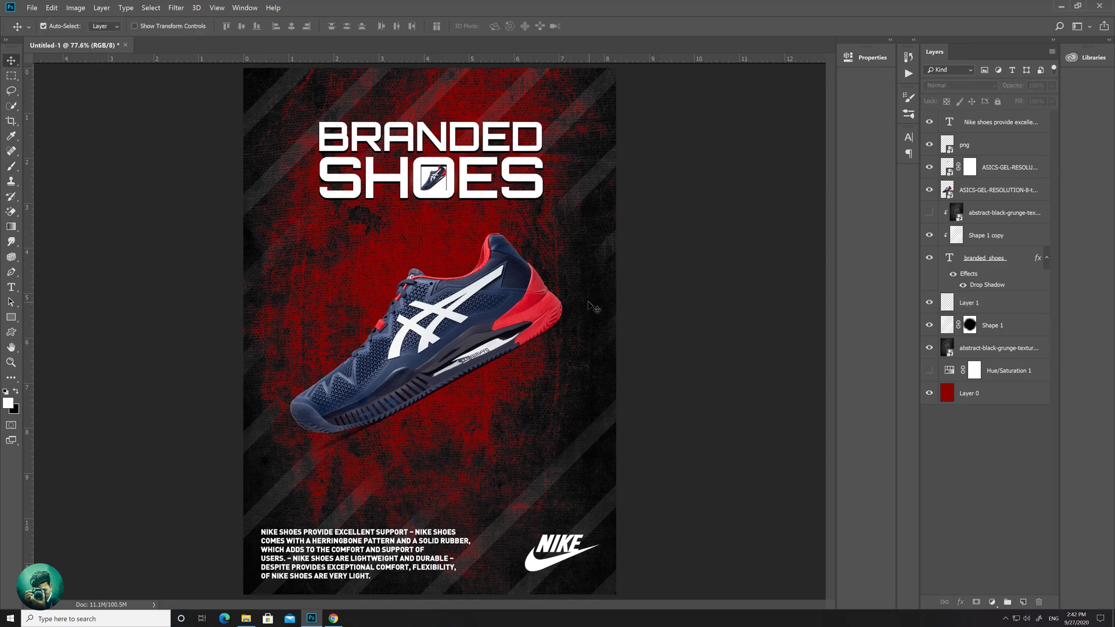
Step: Move Layer 1 above the hidden grunge texture layer and directly below the large shoe layer
{"action": "key", "text": "ctrl+plus"}
{"action": "key", "text": "ctrl+plus"}
{"action": "key", "text": "ctrl+plus"}
{"action": "left_click_drag", "start_coordinate": [479, 71], "coordinate": [448, 427]}
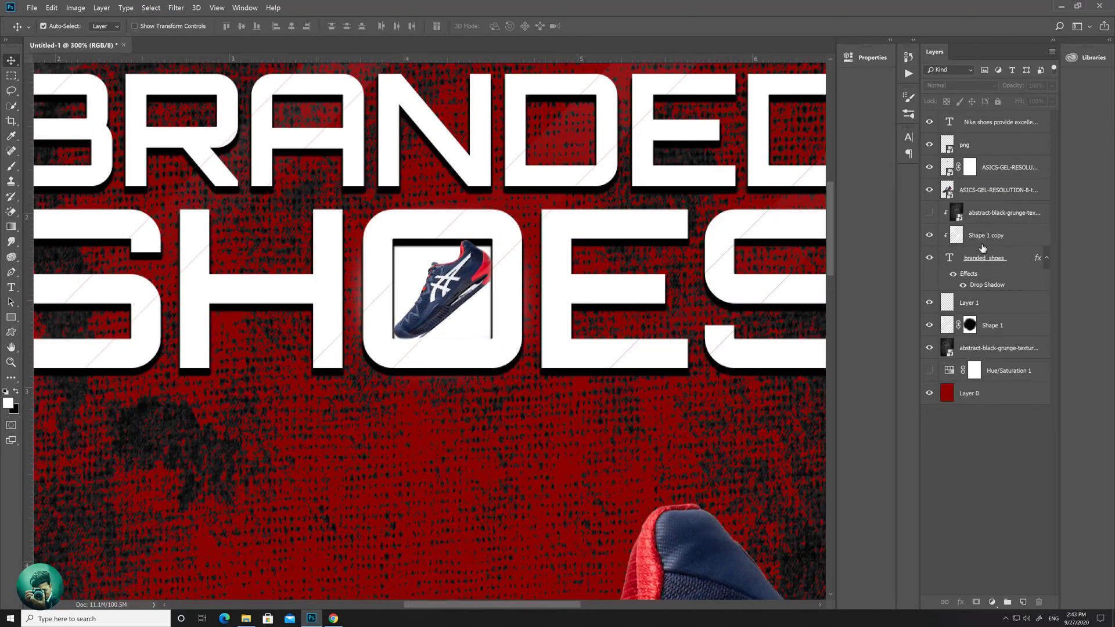
{"action": "left_click_drag", "start_coordinate": [981, 308], "coordinate": [990, 216]}
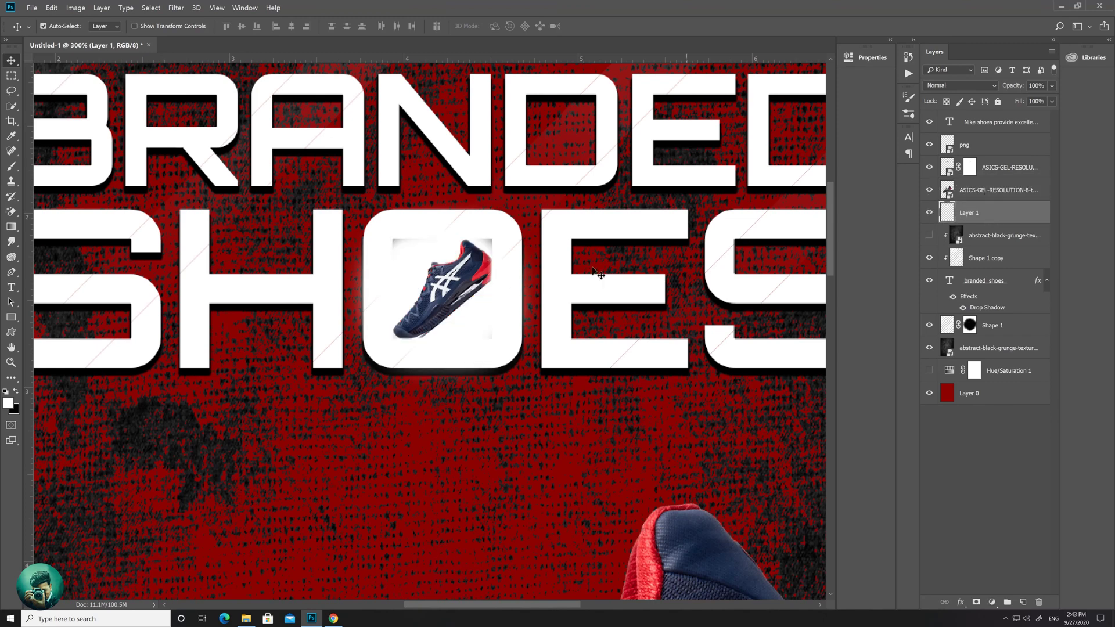
Step: Fill the remaining gaps inside the letter O with white on Layer 1 using a 35 px brush
{"action": "key", "text": "b"}
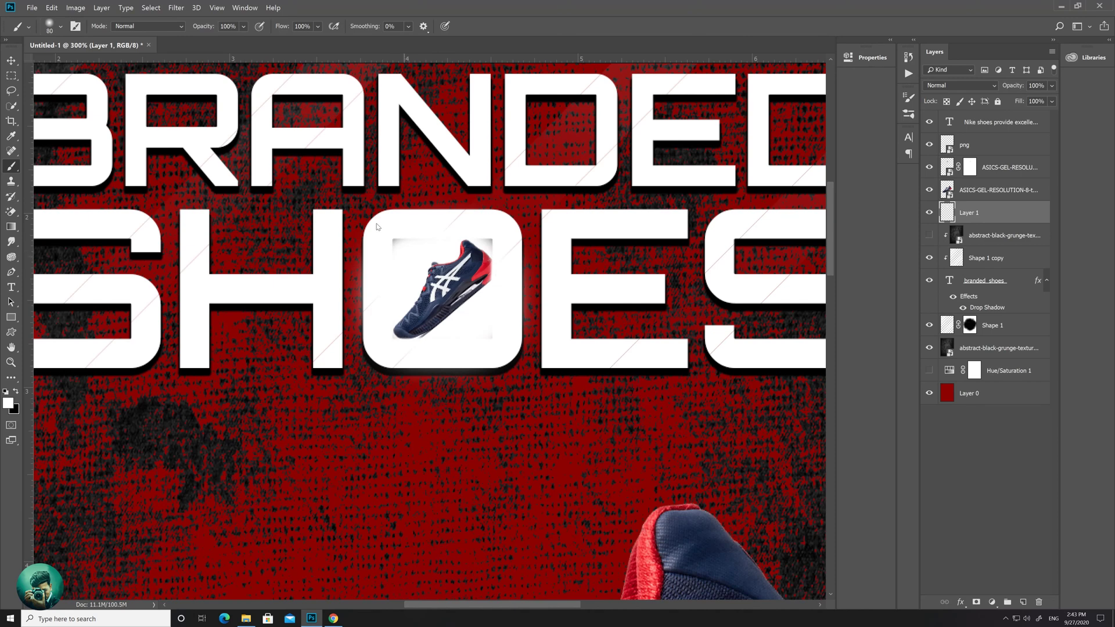
{"action": "key", "text": "bracketleft"}
{"action": "left_click_drag", "start_coordinate": [464, 226], "coordinate": [480, 264]}
Step: Restore the small shoe's hidden heel and toe by painting white on its layer mask
{"action": "left_click", "coordinate": [970, 168]}
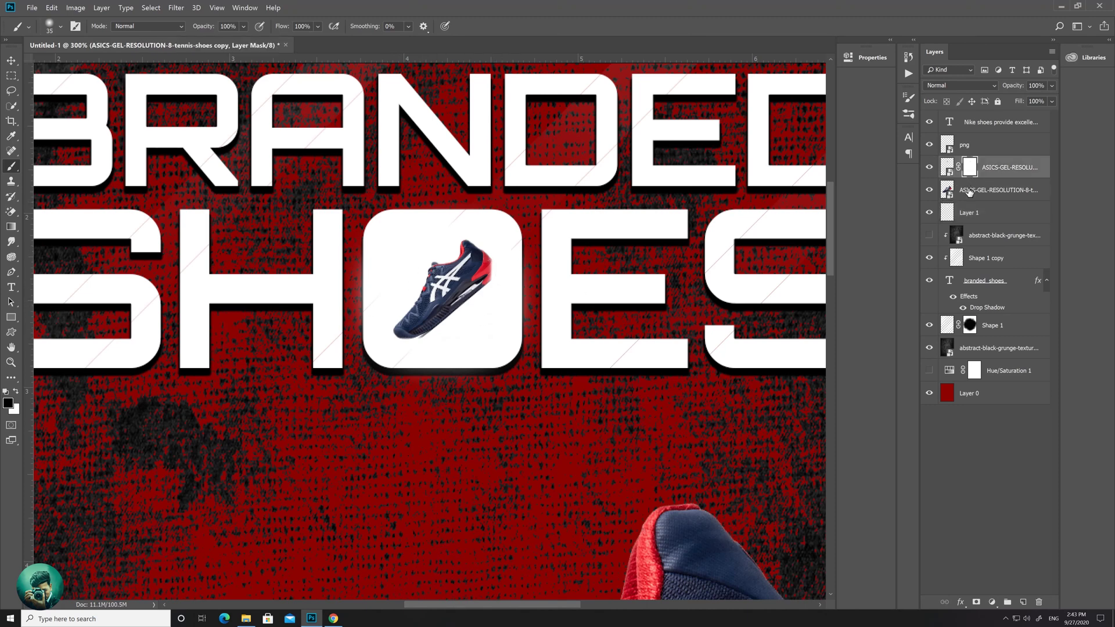
{"action": "left_click", "coordinate": [930, 167]}
{"action": "left_click", "coordinate": [930, 167]}
{"action": "key", "text": "x"}
{"action": "left_click_drag", "start_coordinate": [471, 236], "coordinate": [483, 250]}
{"action": "left_click_drag", "start_coordinate": [404, 315], "coordinate": [411, 326]}
Step: Rotate the small shoe by -4.44° and reposition it inside the white O
{"action": "key", "text": "v"}
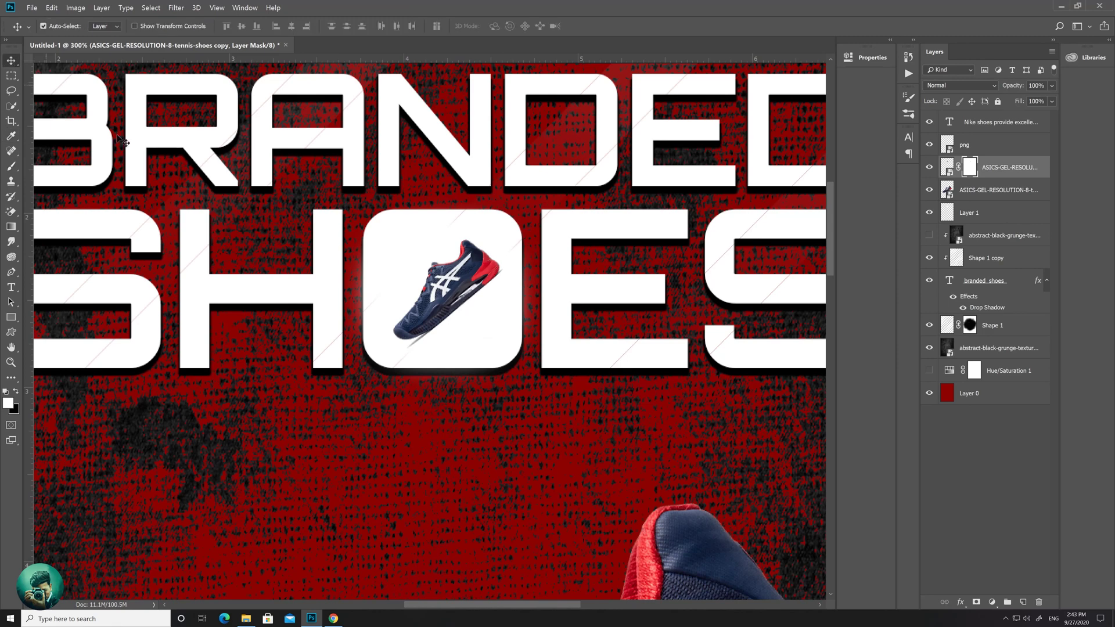
{"action": "left_click_drag", "start_coordinate": [483, 268], "coordinate": [484, 265]}
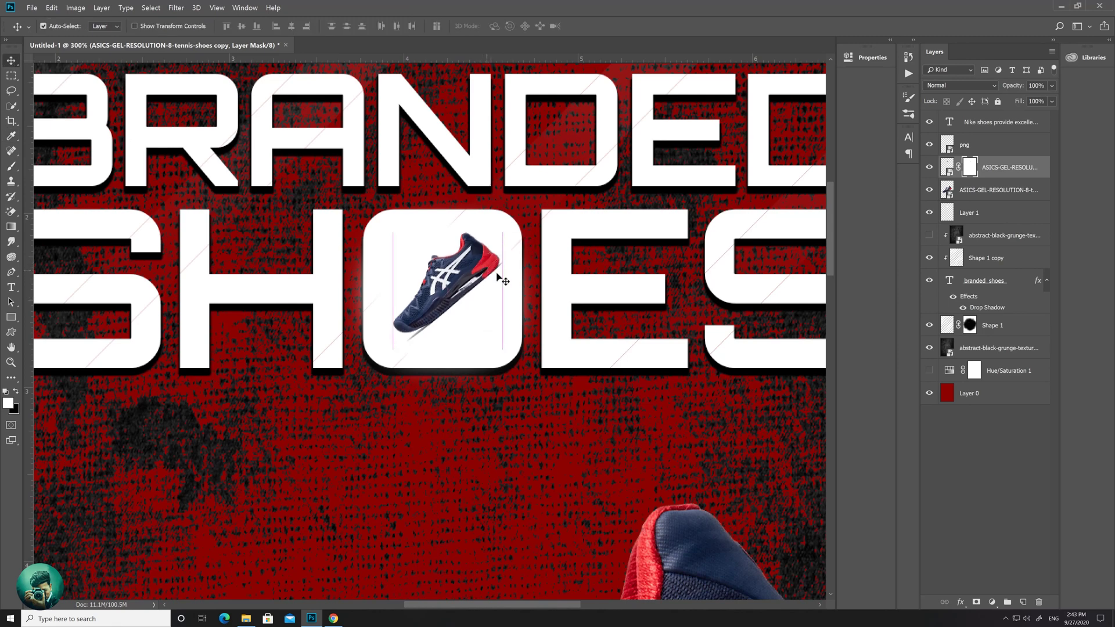
{"action": "key", "text": "ctrl+t"}
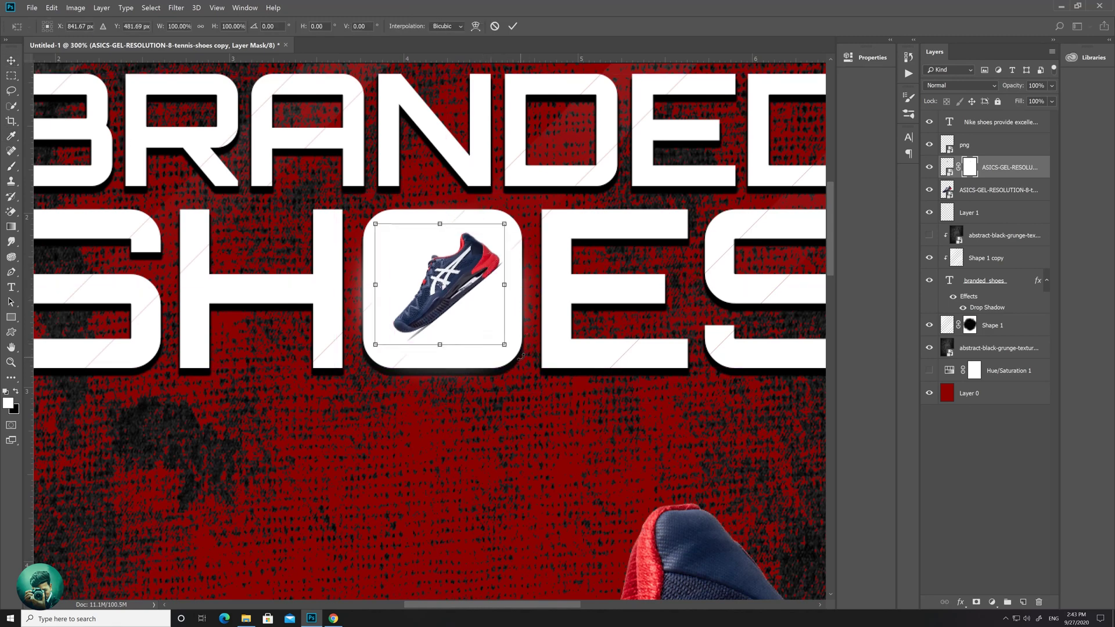
{"action": "left_click_drag", "start_coordinate": [521, 355], "coordinate": [518, 352]}
{"action": "left_click_drag", "start_coordinate": [466, 285], "coordinate": [467, 288]}
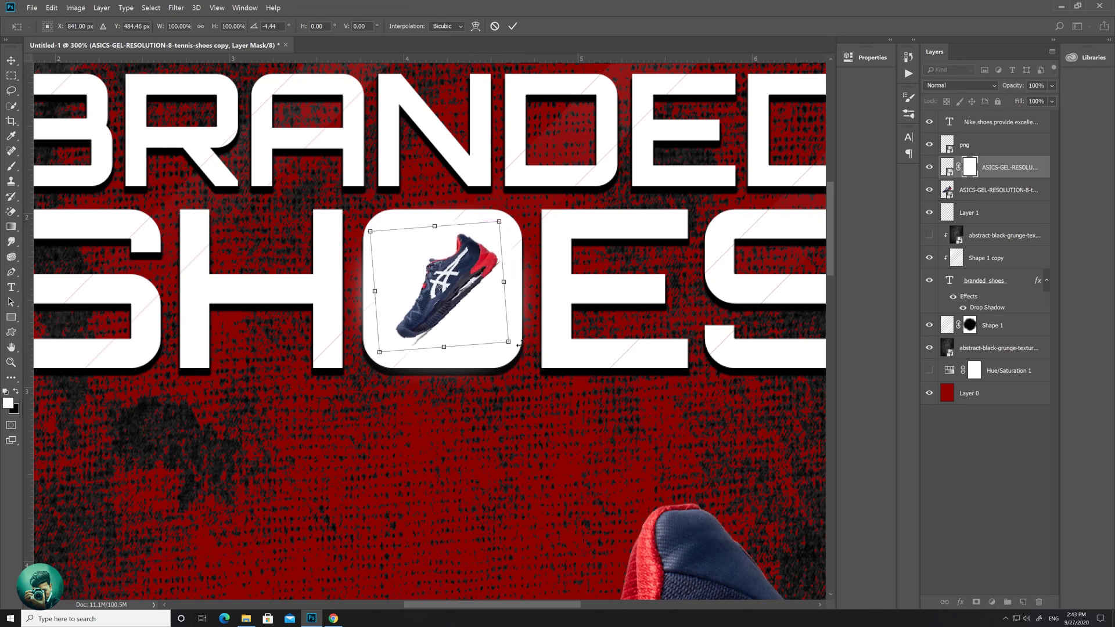
{"action": "key", "text": "Right"}
{"action": "key", "text": "Down"}
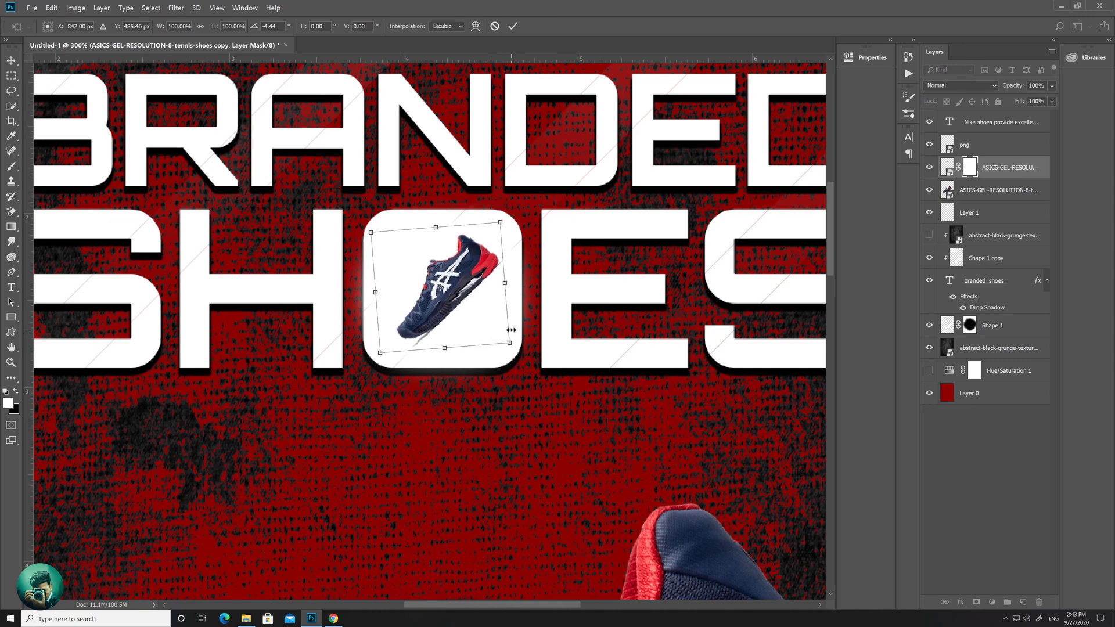
{"action": "key", "text": "Return"}
{"action": "left_click", "coordinate": [986, 498]}
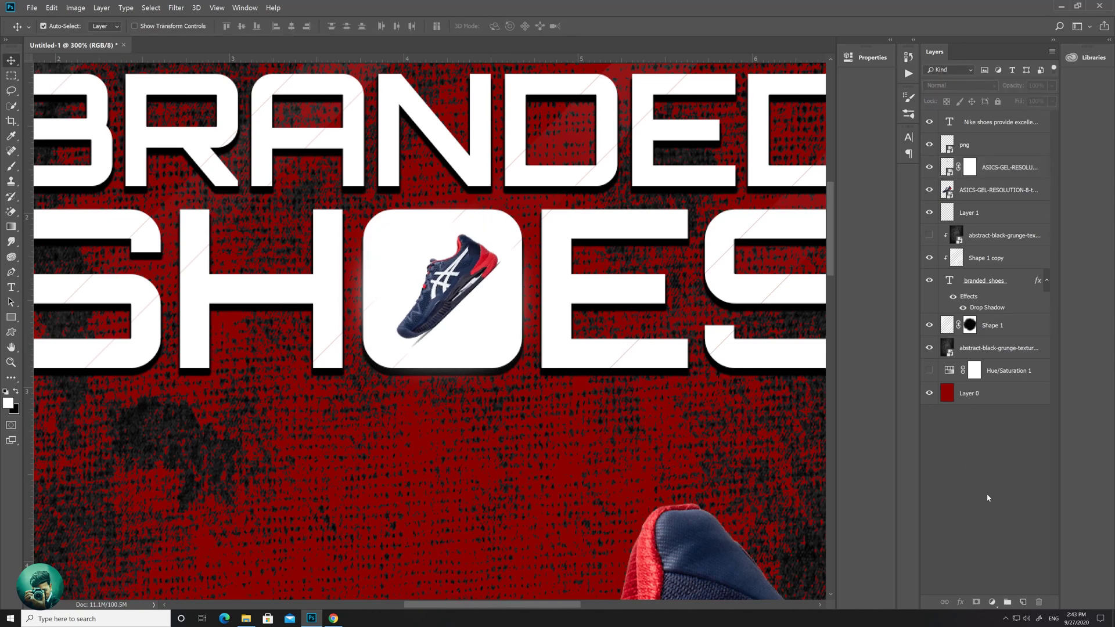
{"action": "key", "text": "ctrl+0"}
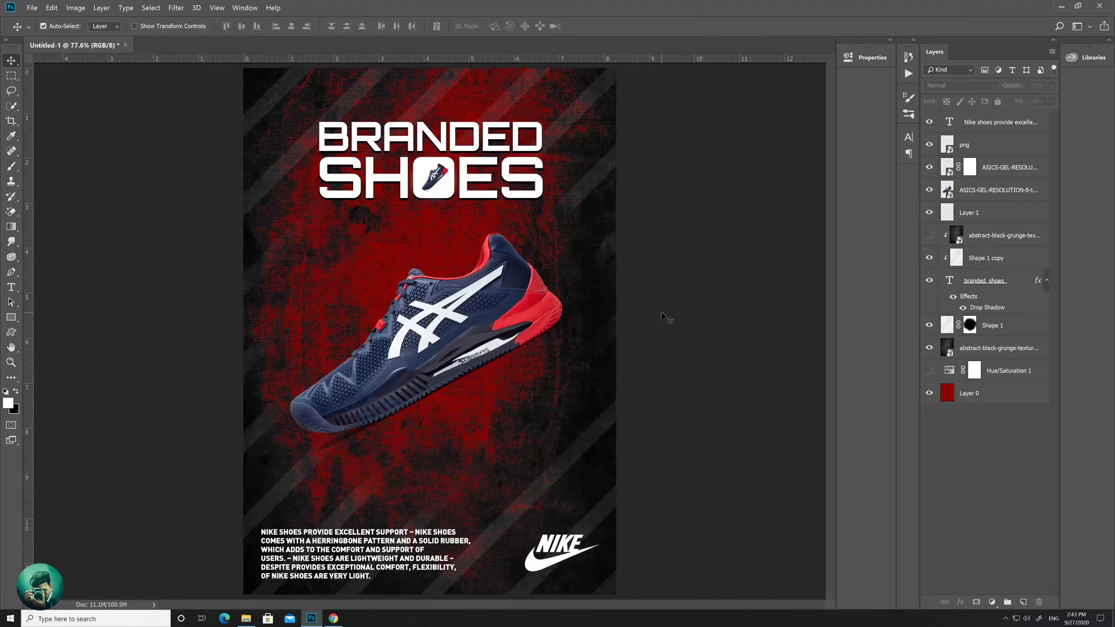
Step: Paint black on the small shoe's mask just below its toe with the 35 px brush
{"action": "left_click", "coordinate": [450, 184]}
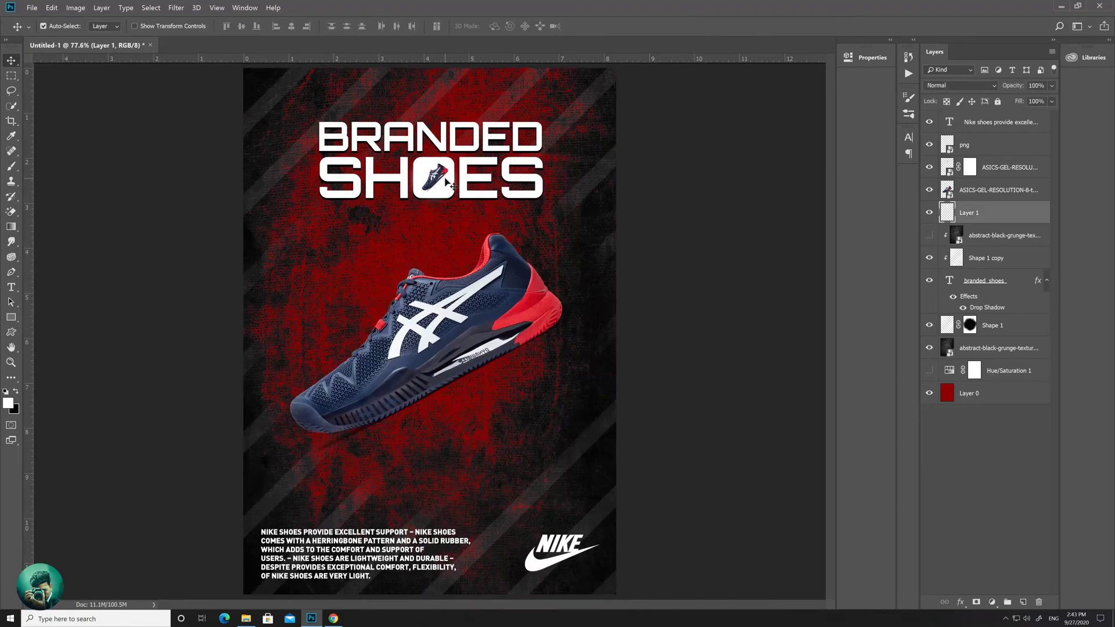
{"action": "left_click", "coordinate": [436, 177]}
{"action": "key", "text": "ctrl+plus"}
{"action": "key", "text": "ctrl+plus"}
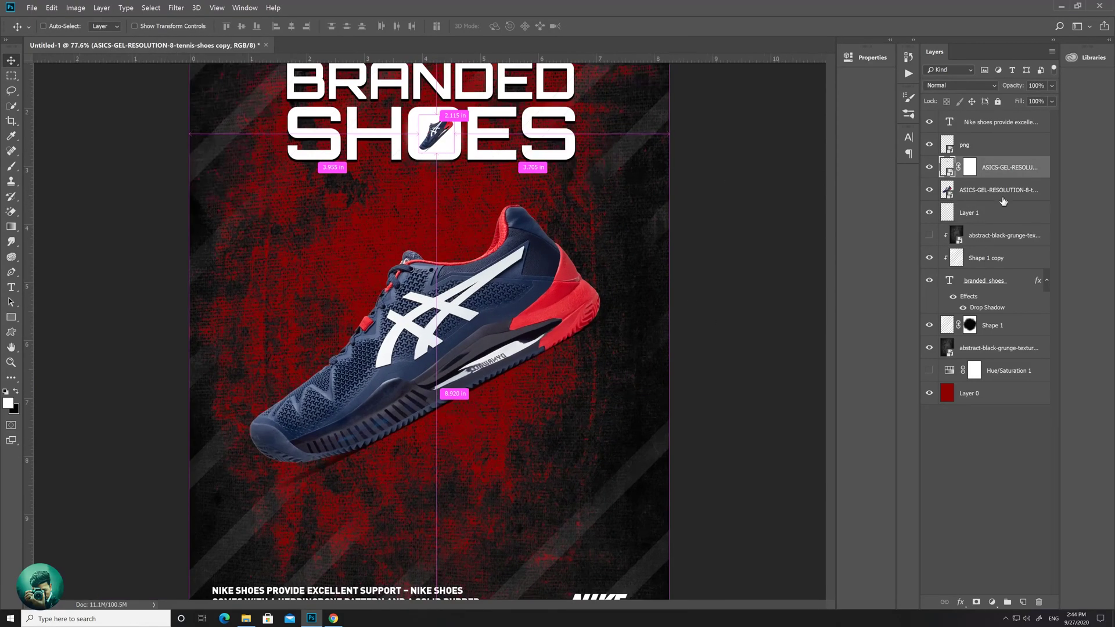
{"action": "left_click", "coordinate": [972, 168]}
{"action": "left_click_drag", "start_coordinate": [688, 108], "coordinate": [663, 379]}
{"action": "left_click_drag", "start_coordinate": [696, 76], "coordinate": [719, 373]}
{"action": "key", "text": "b"}
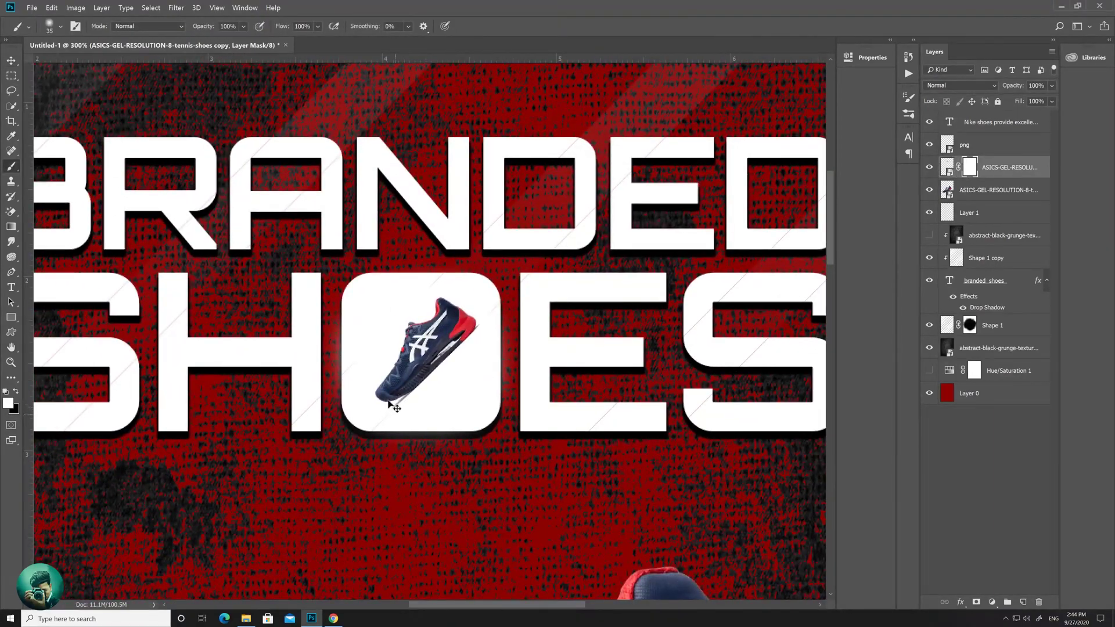
{"action": "key", "text": "x"}
{"action": "left_click_drag", "start_coordinate": [396, 398], "coordinate": [398, 399]}
{"action": "key", "text": "x"}
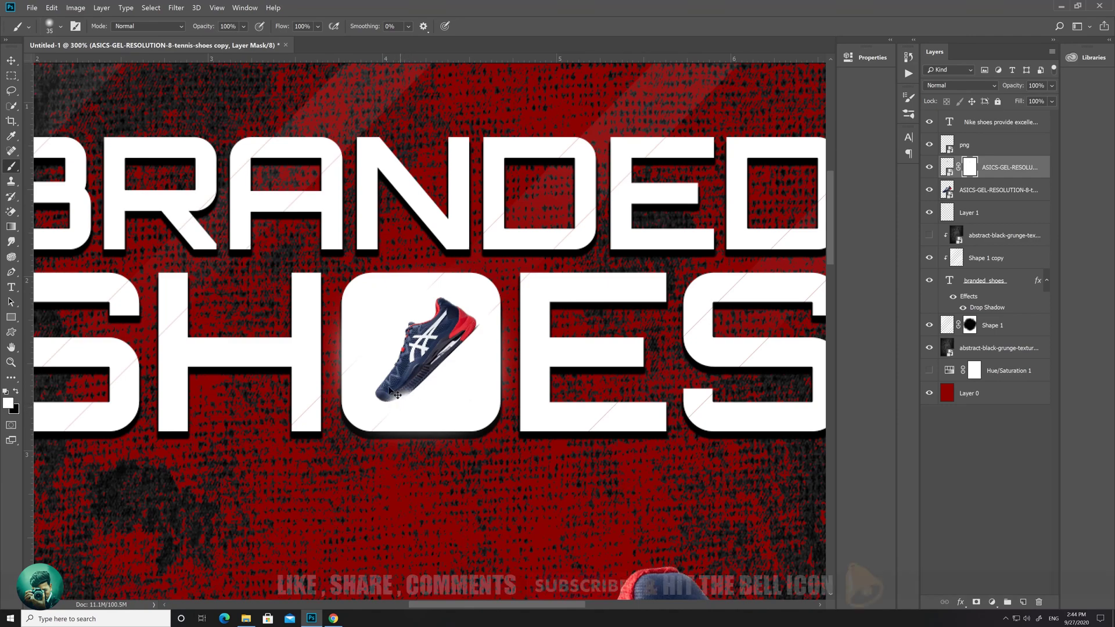
Step: Mask the shadow line under the small shoe's sole and the remnant beside its heel with a 5 px brush
{"action": "key", "text": "ctrl+plus"}
{"action": "key", "text": "ctrl+plus"}
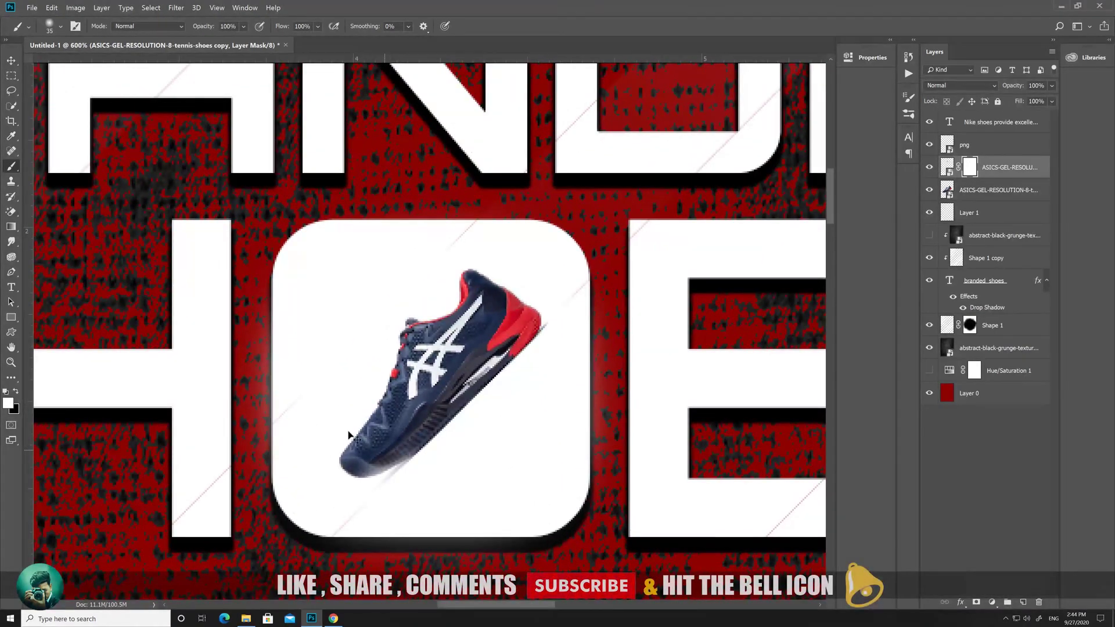
{"action": "key", "text": "bracketleft"}
{"action": "key", "text": "bracketleft"}
{"action": "key", "text": "bracketleft"}
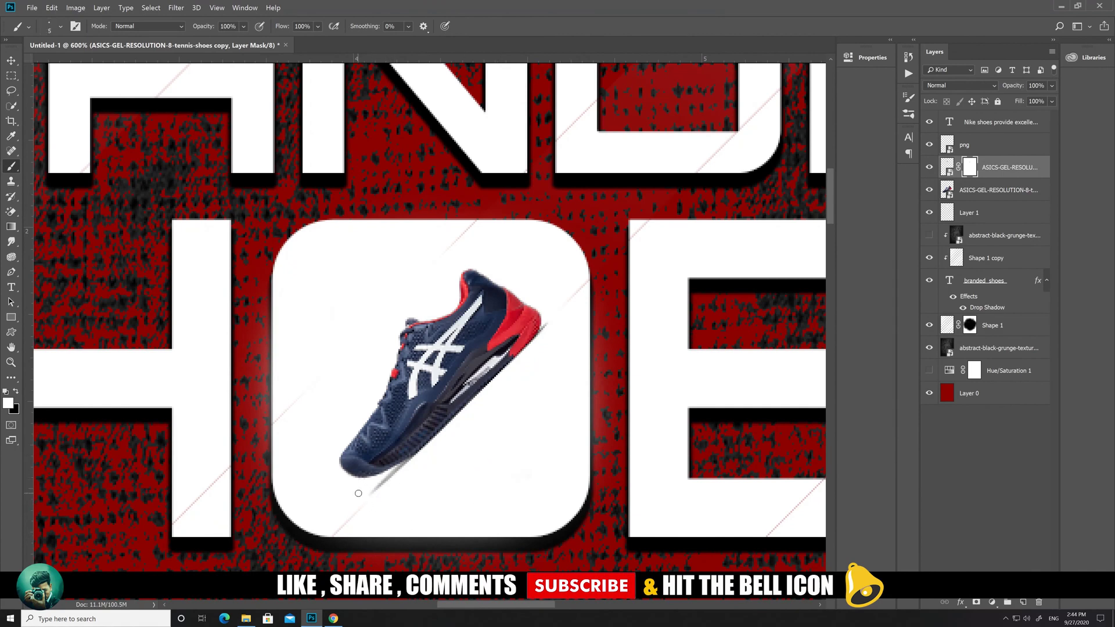
{"action": "key", "text": "x"}
{"action": "left_click_drag", "start_coordinate": [364, 497], "coordinate": [427, 452]}
{"action": "left_click_drag", "start_coordinate": [546, 320], "coordinate": [547, 325]}
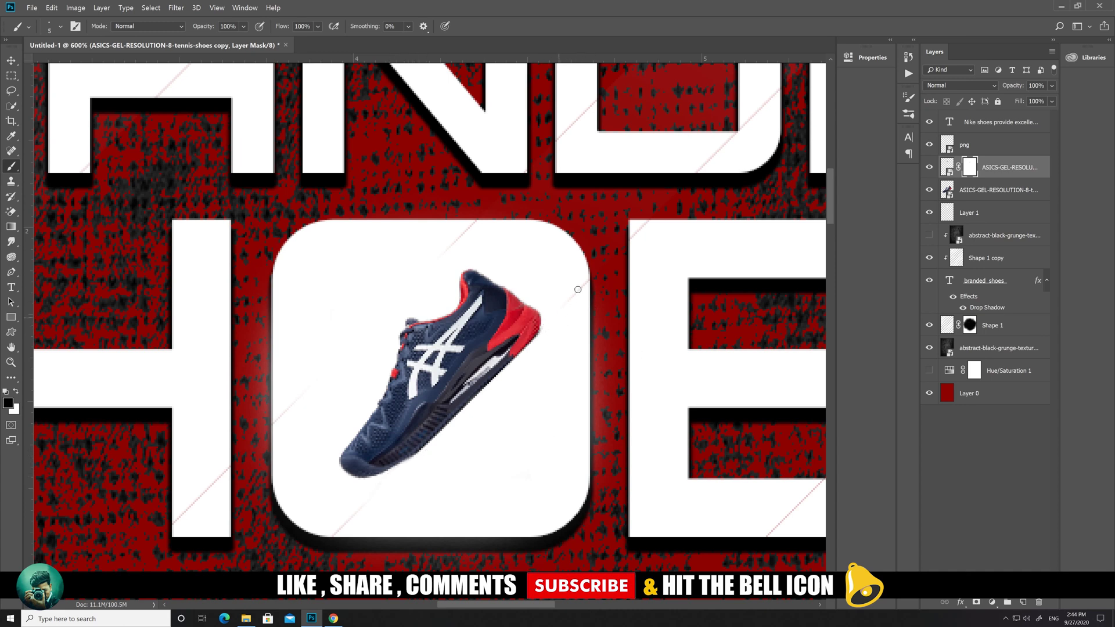
Step: Paint white on Layer 1 over the thin diagonal stripe lines crossing the letter O, and deselect the layer
{"action": "left_click", "coordinate": [971, 213]}
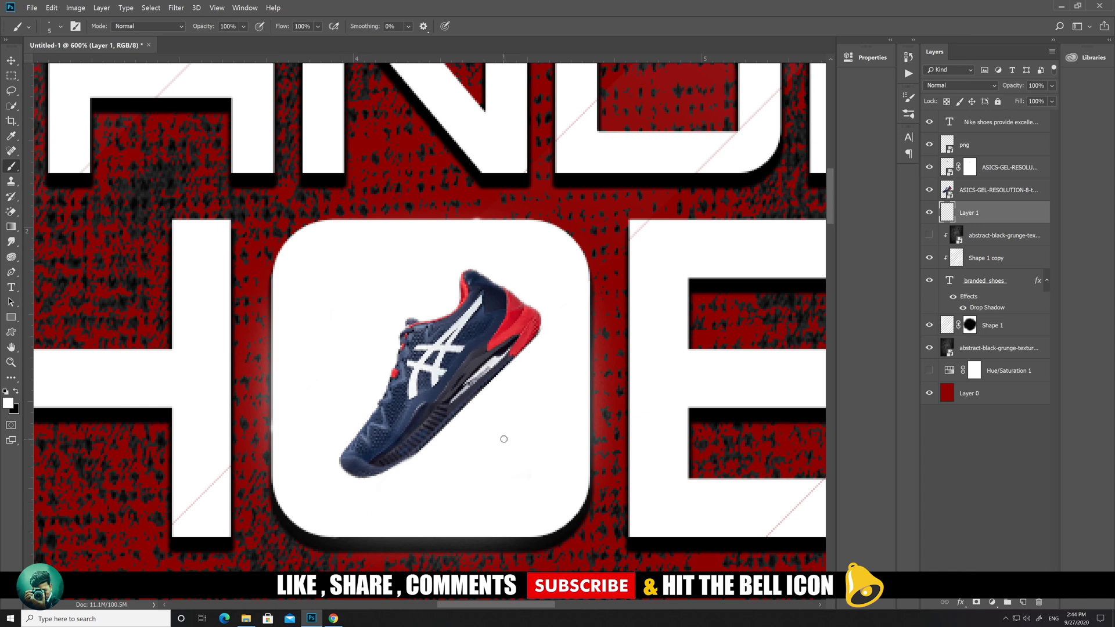
{"action": "key", "text": "x"}
{"action": "key", "text": "ctrl+0"}
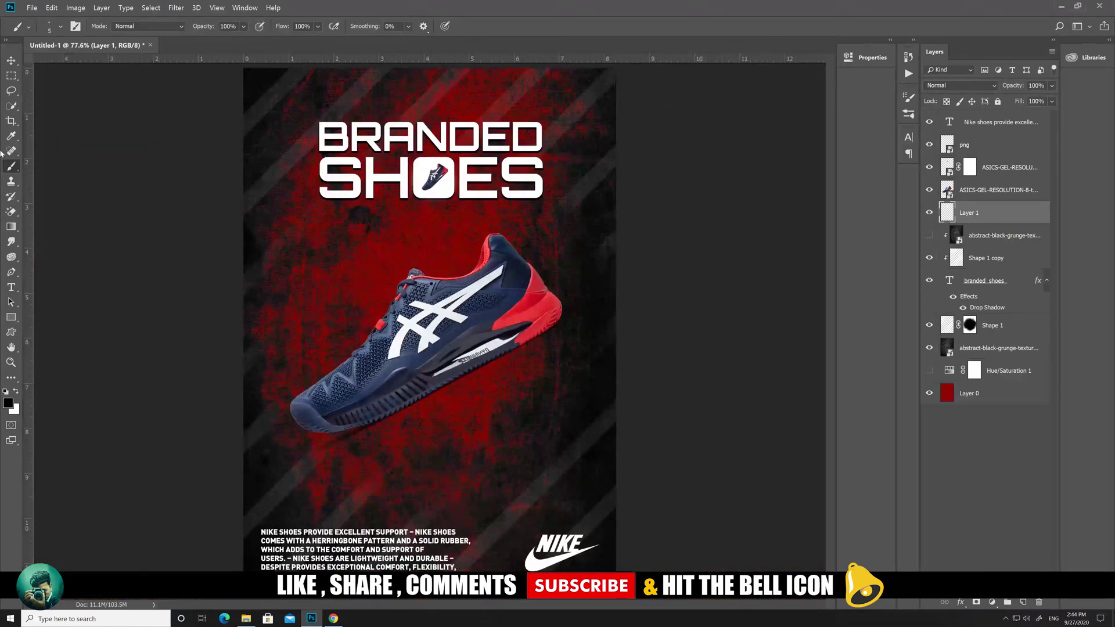
{"action": "left_click", "coordinate": [11, 60]}
{"action": "left_click", "coordinate": [95, 202], "text": "ctrl"}
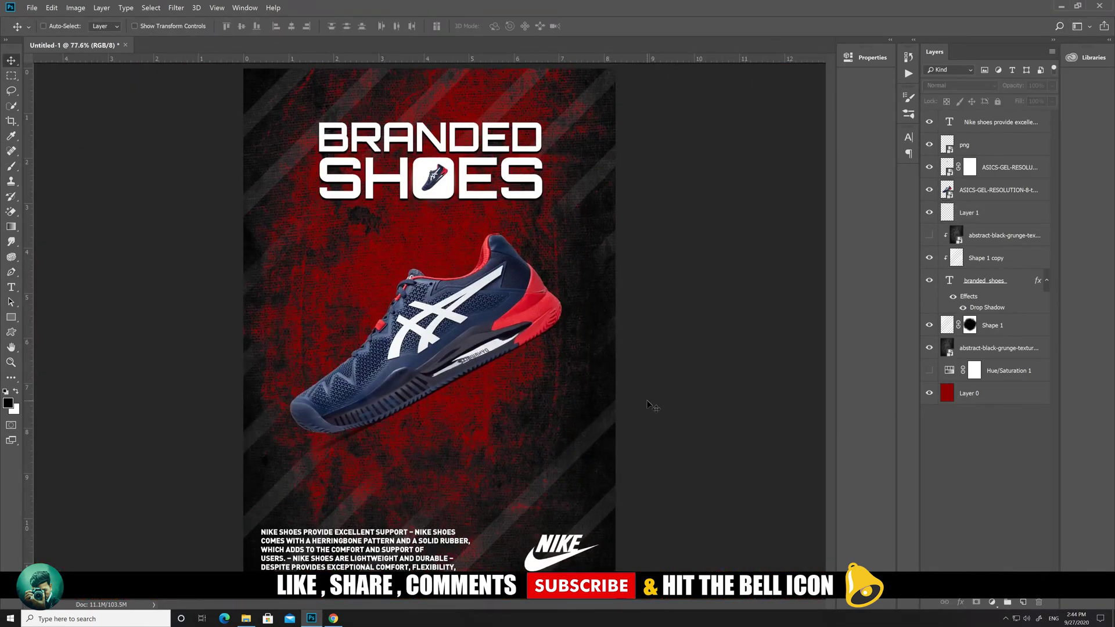
{"action": "key", "text": "ctrl+minus"}
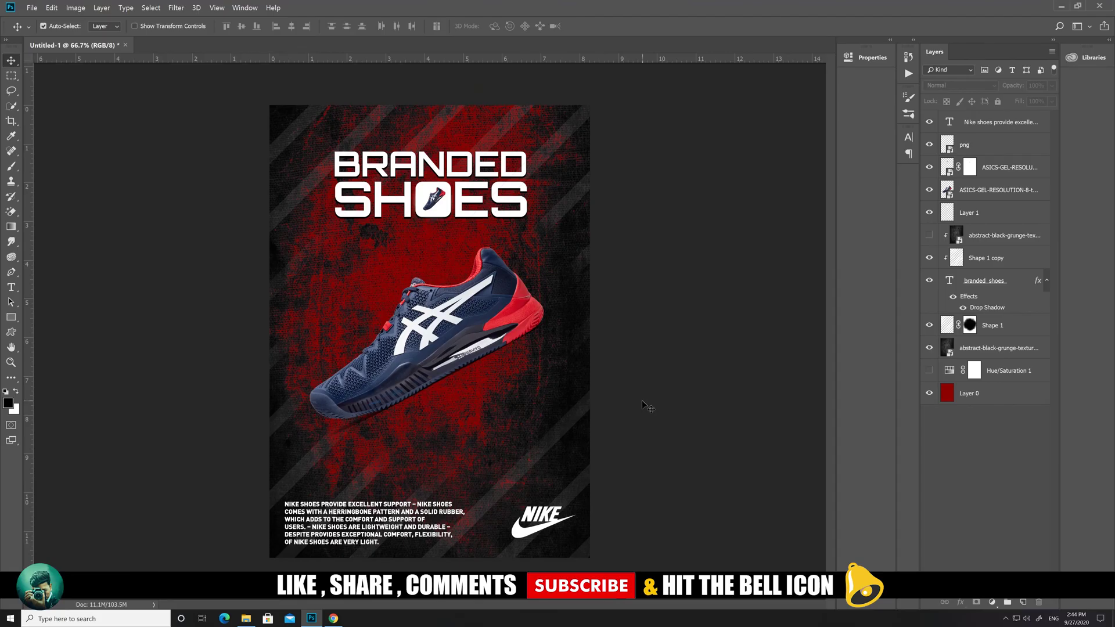